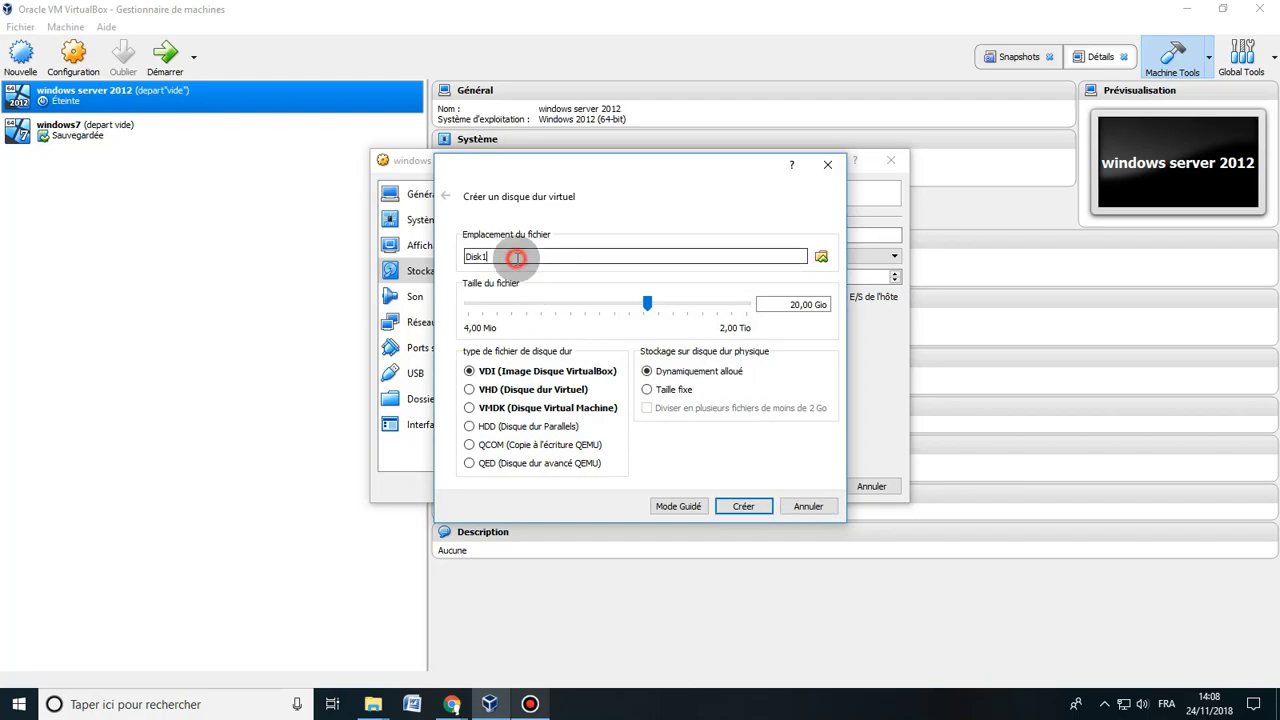
Create the 20 GB Disk10 and a second 20 GB dynamically allocated VDI named Disk20 on the SATA controller, and save the settings.
click(740, 507)
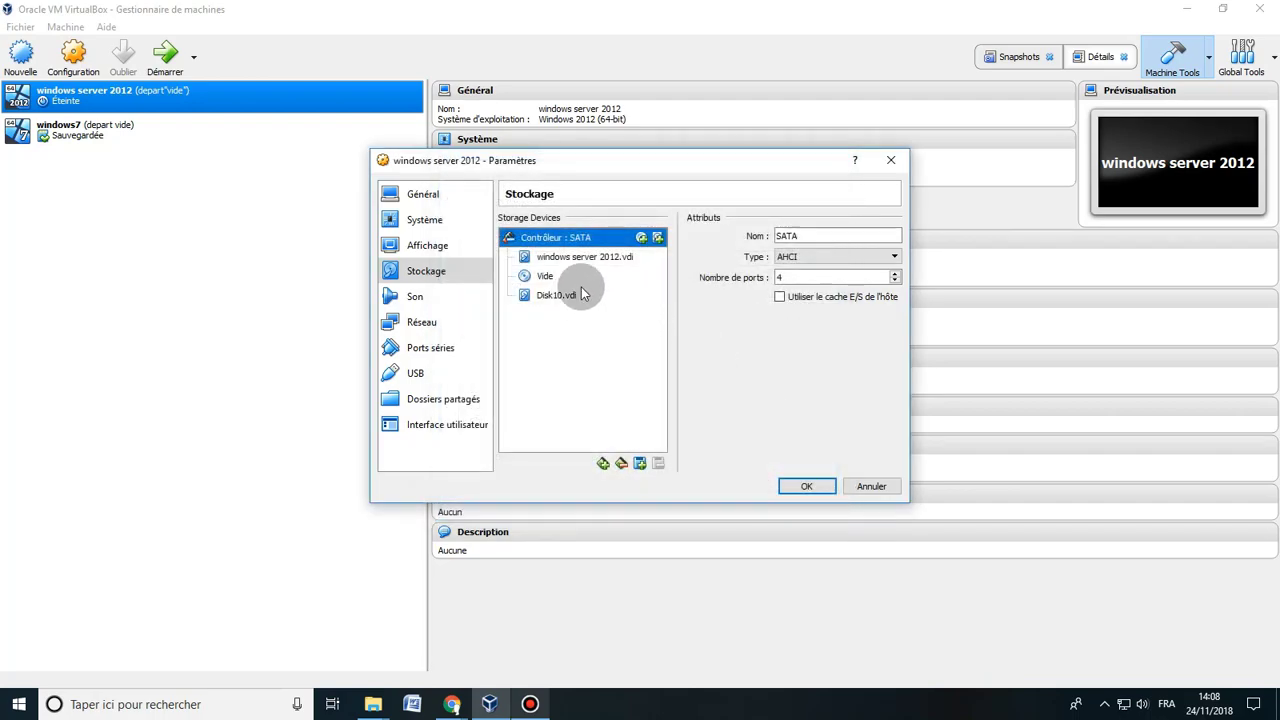
click(659, 238)
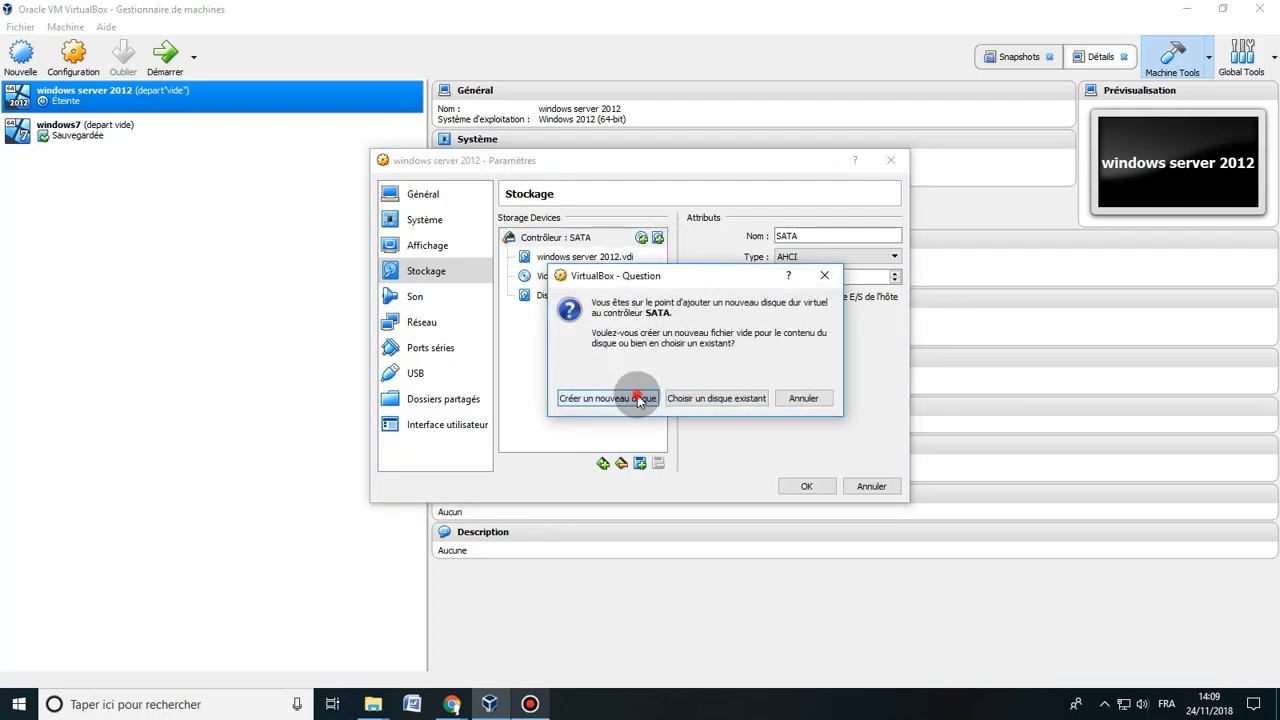
click(558, 395)
text(Disk20)
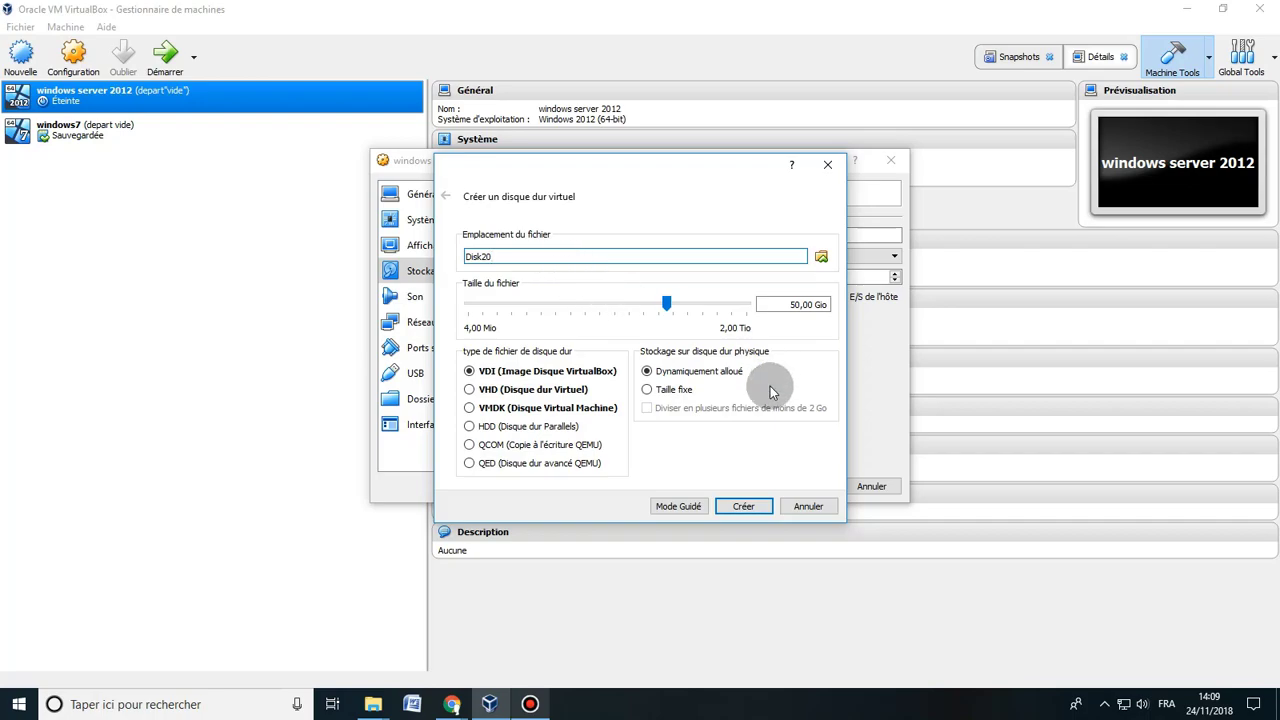
drag(786, 304, 805, 305)
text(20)
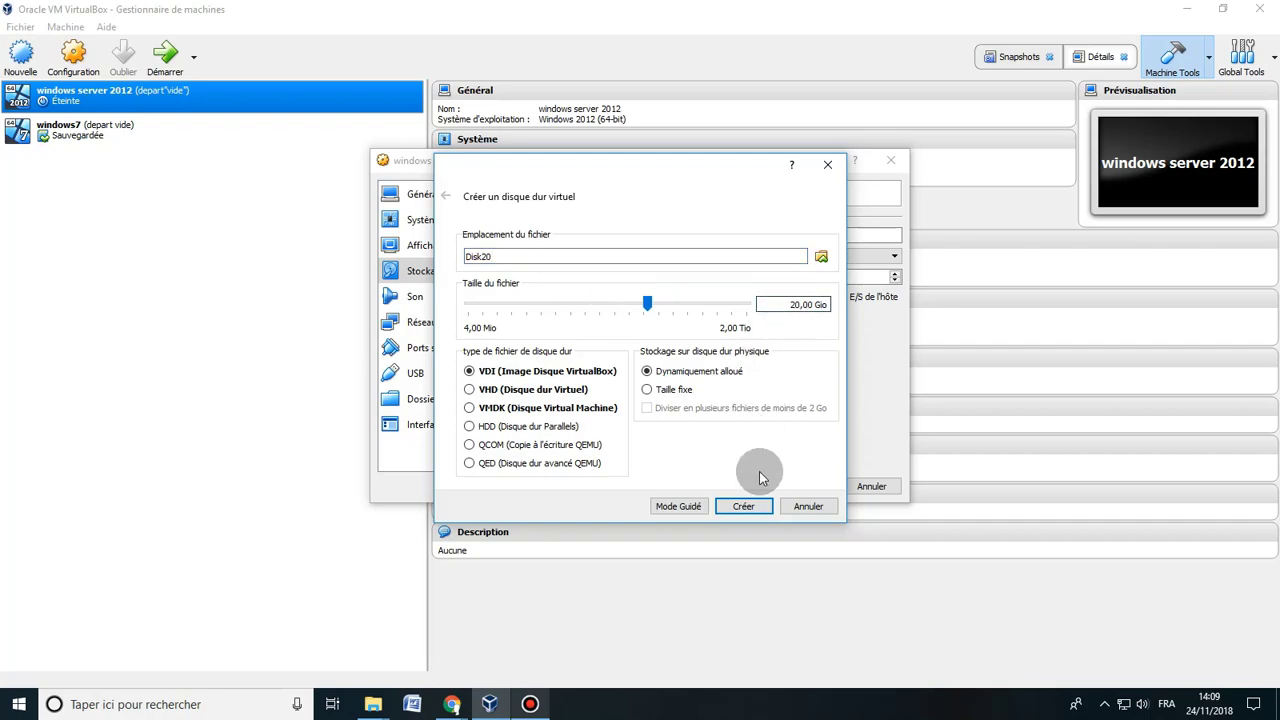
click(747, 505)
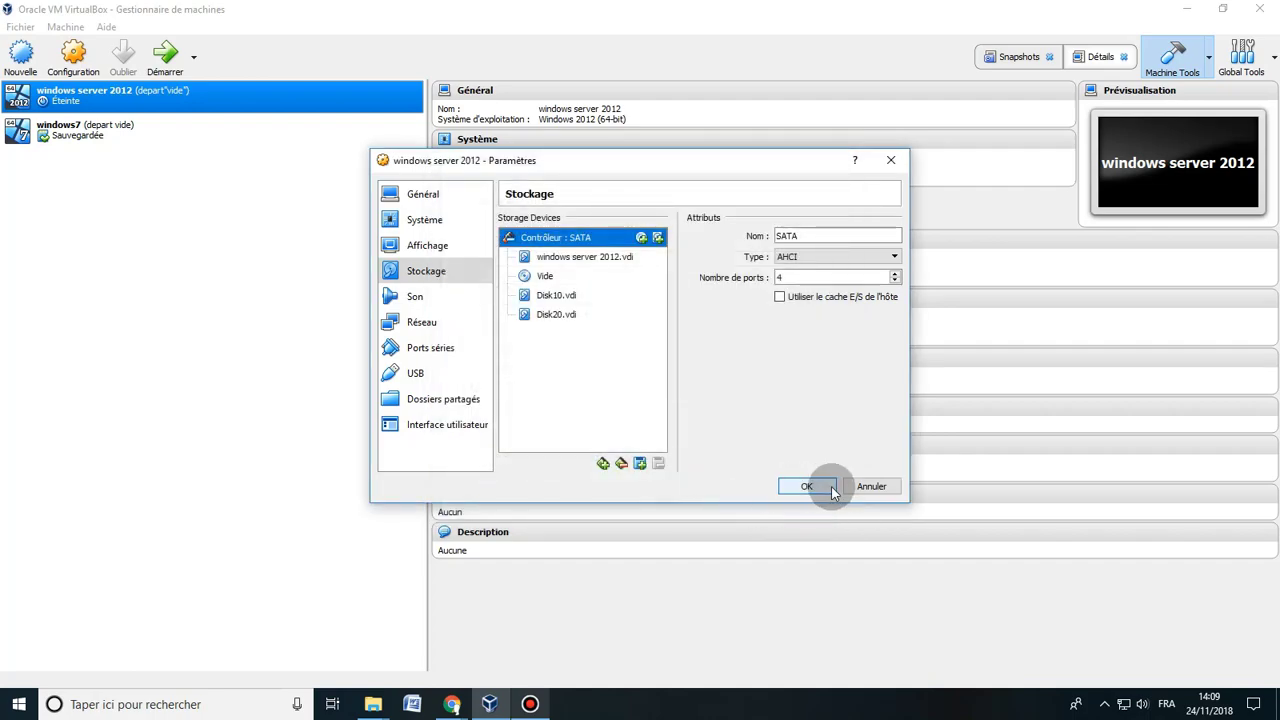
click(811, 487)
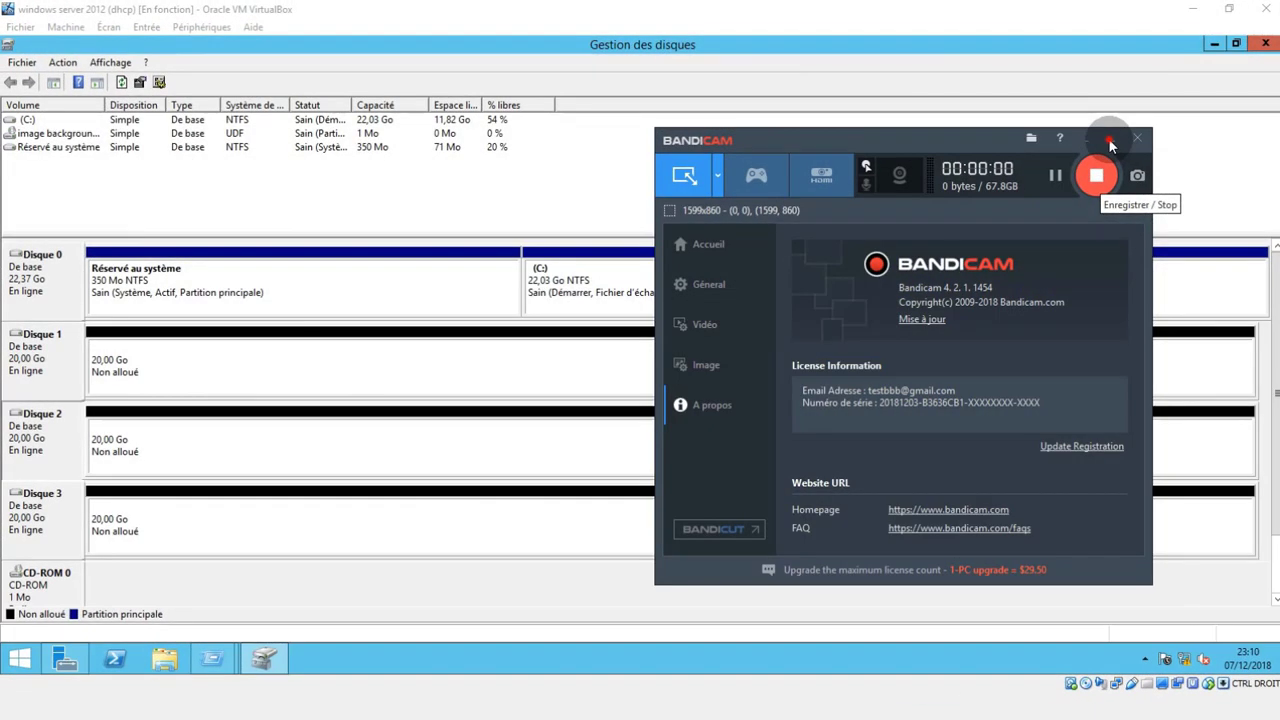
Start a new striped volume from Disque 1 and add Disque 2 to the selected disks.
click(1108, 146)
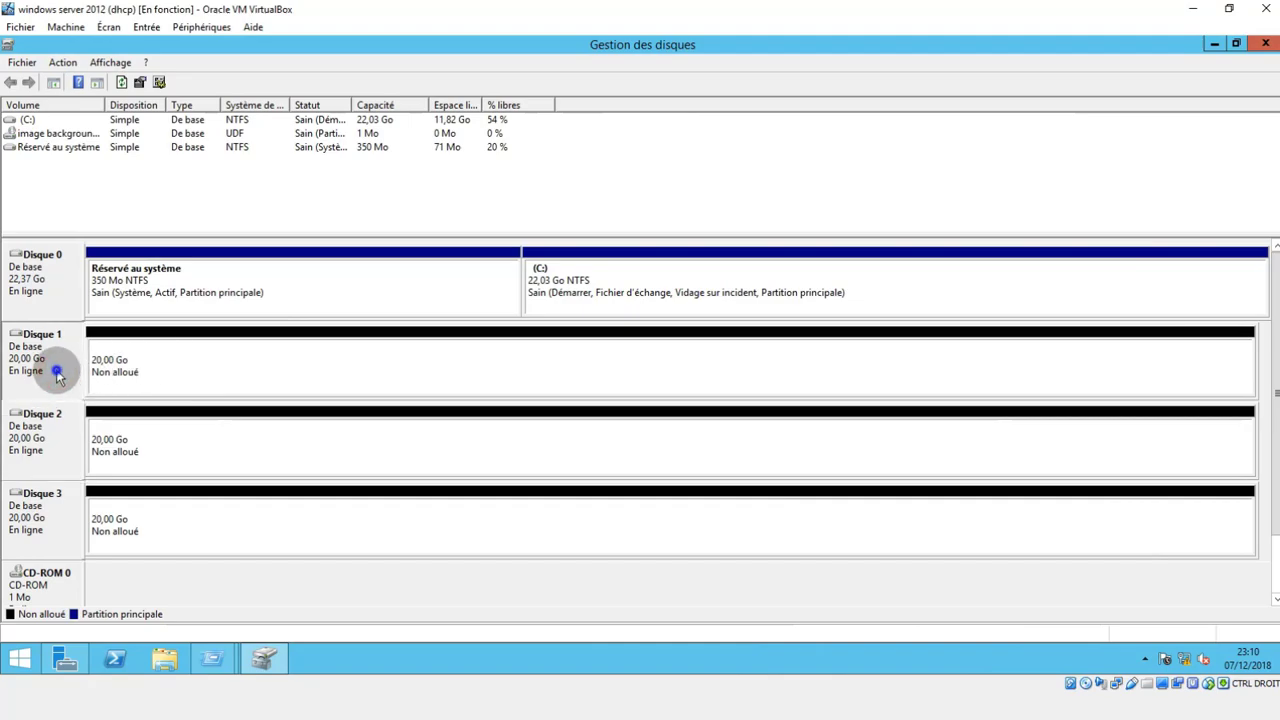
right_click(56, 369)
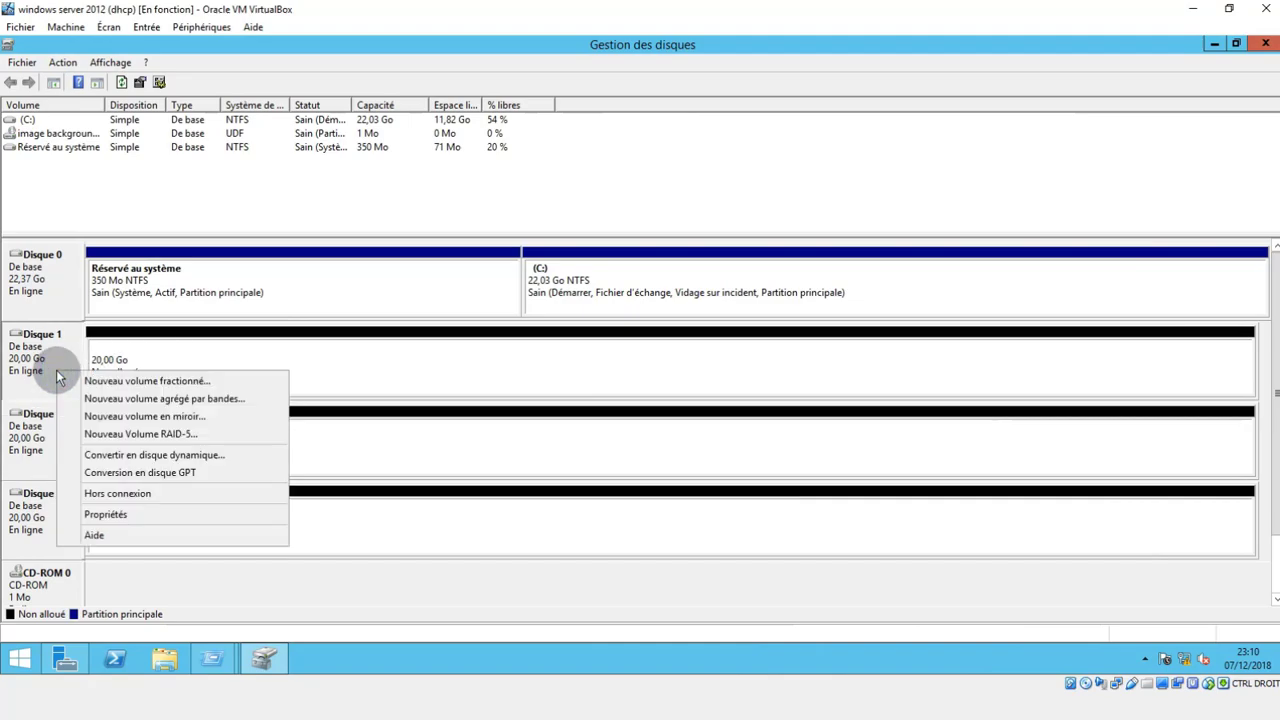
click(128, 400)
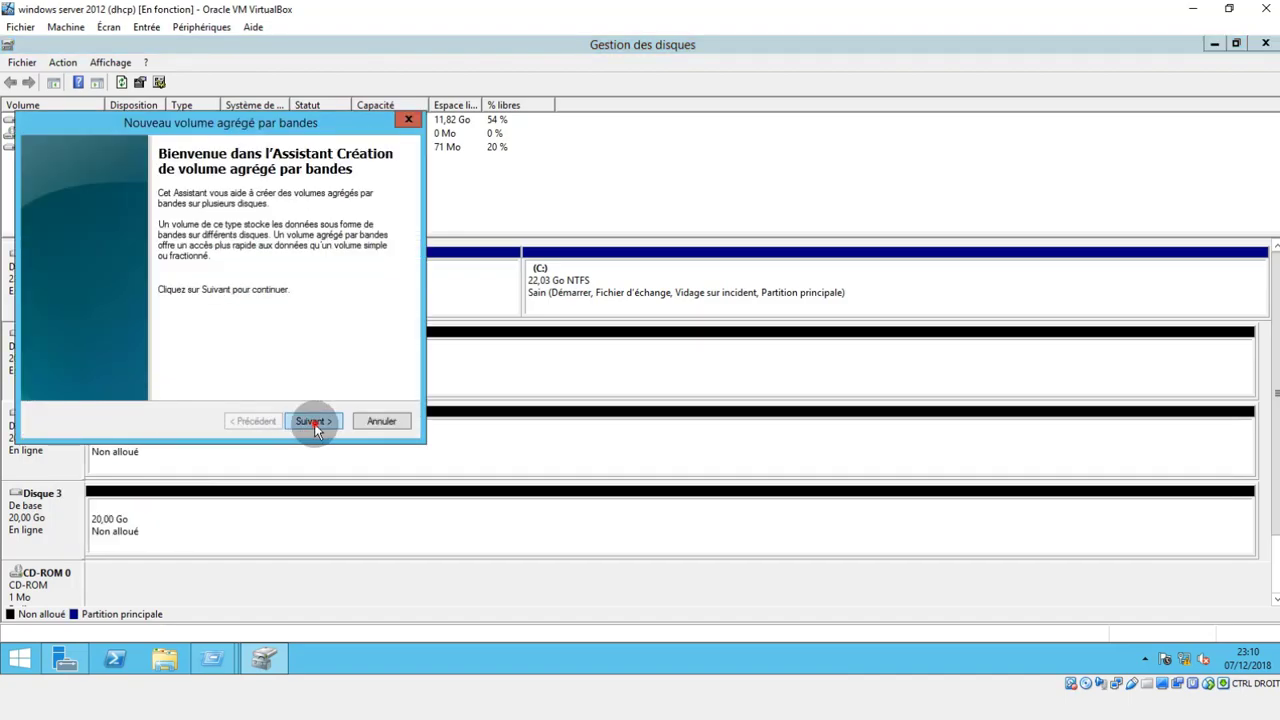
click(313, 421)
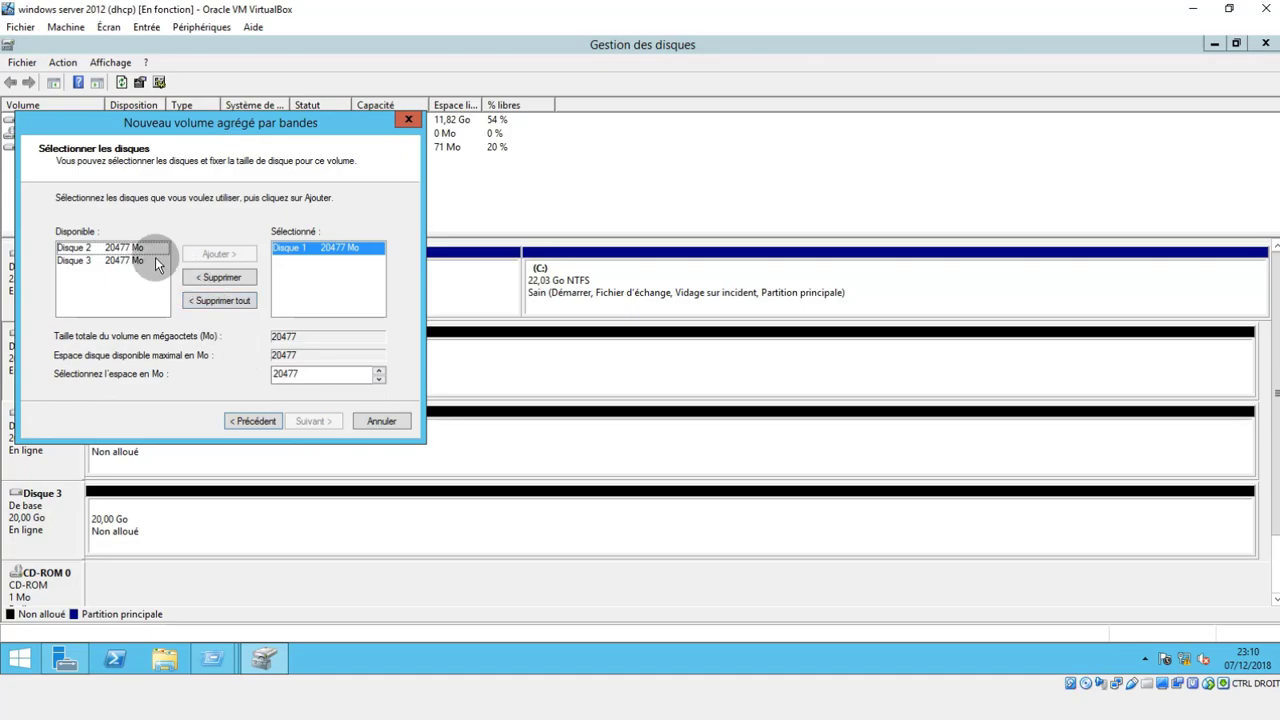
click(125, 248)
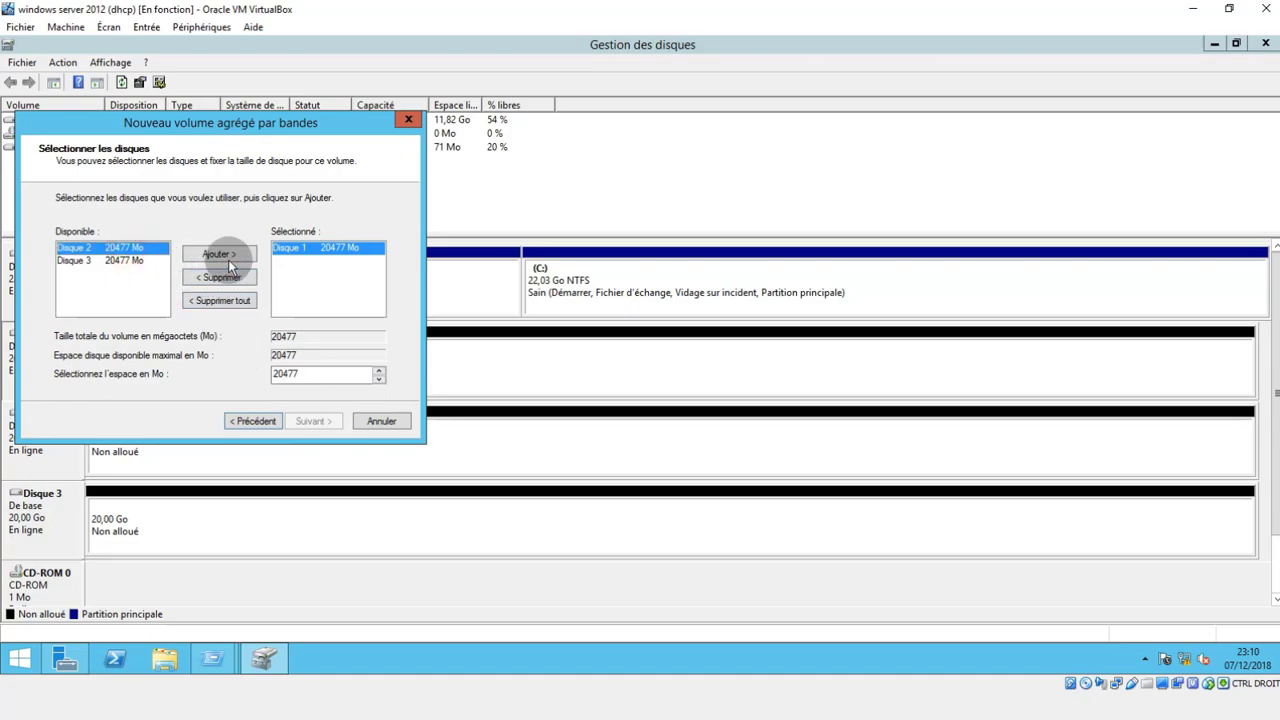
click(222, 255)
Set the space used on Disque 1 and Disque 2 to 10000 Mo each.
drag(311, 372, 280, 373)
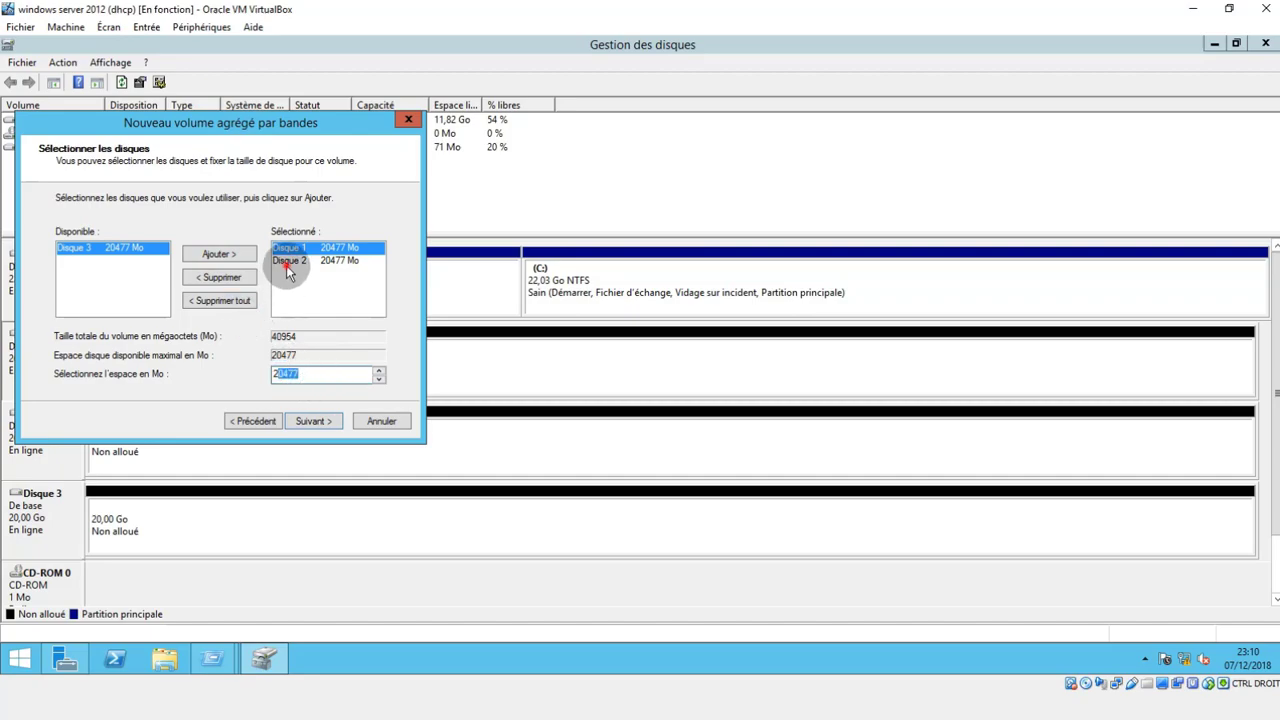
drag(300, 372, 251, 373)
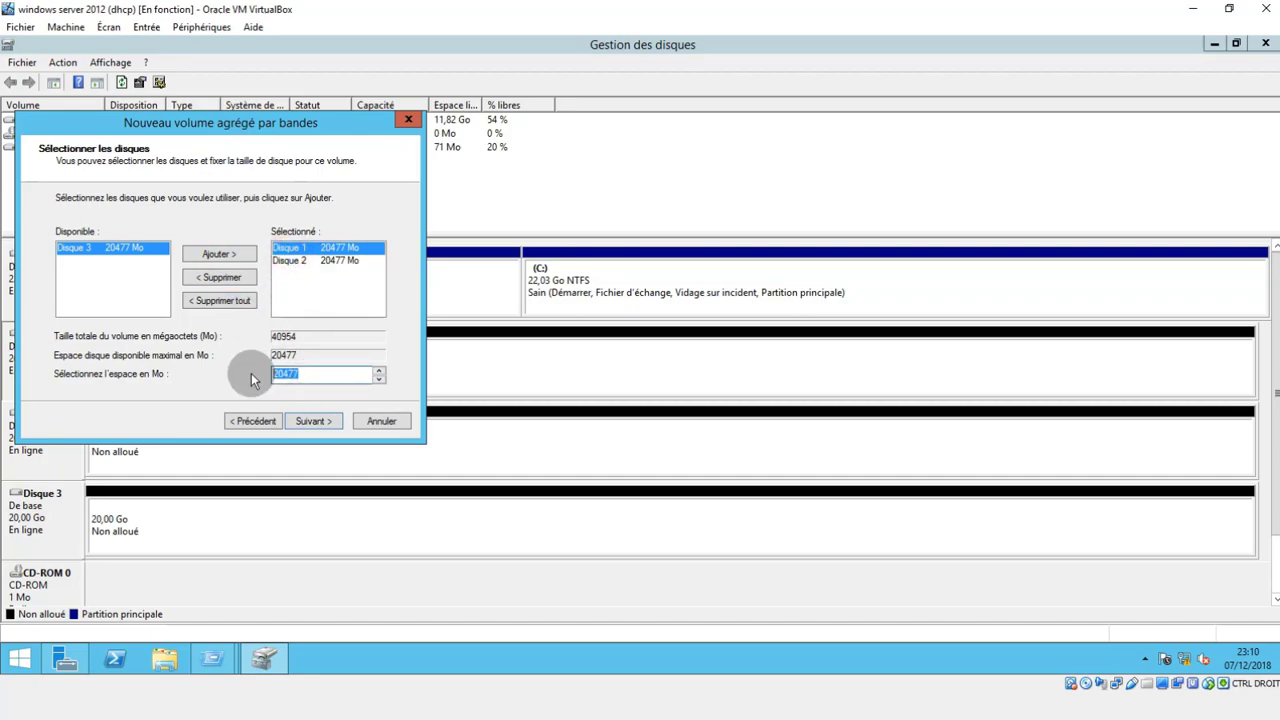
text(10000)
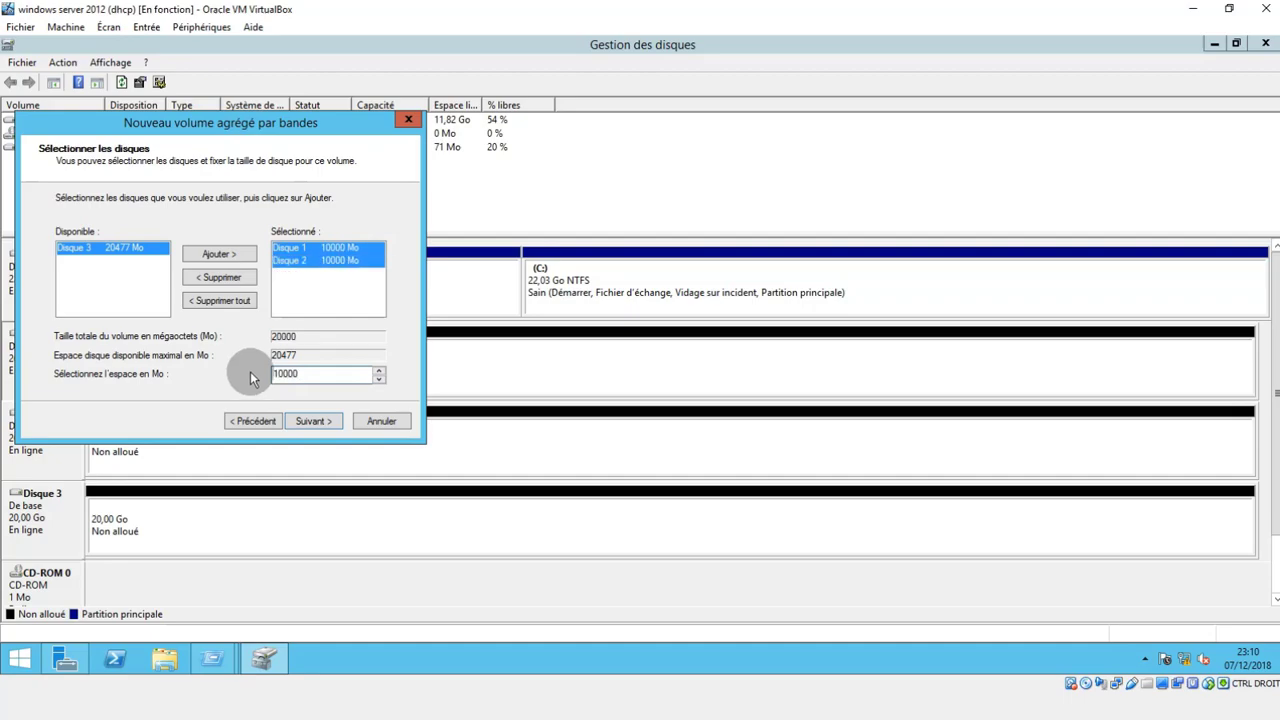
click(322, 261)
click(327, 249)
click(325, 261)
click(260, 426)
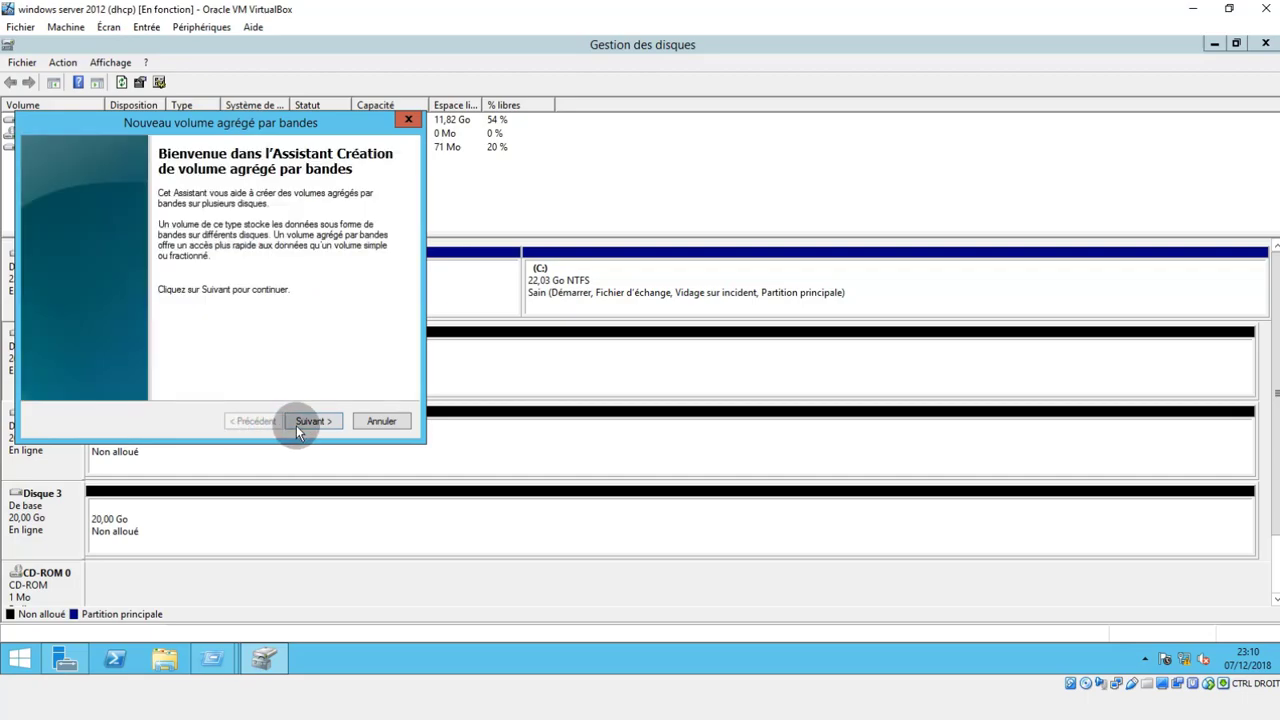
click(305, 421)
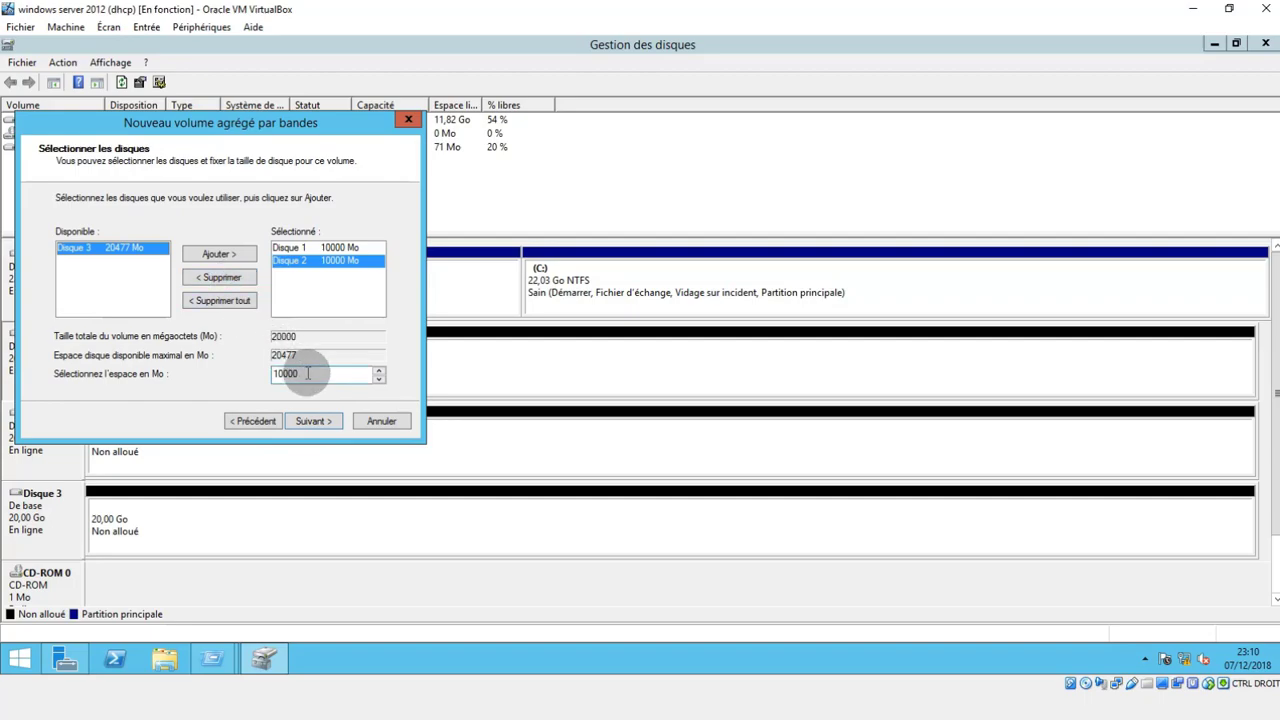
Set the space used on each selected disk to 20477 Mo and proceed to the drive letter assignment.
double_click(298, 373)
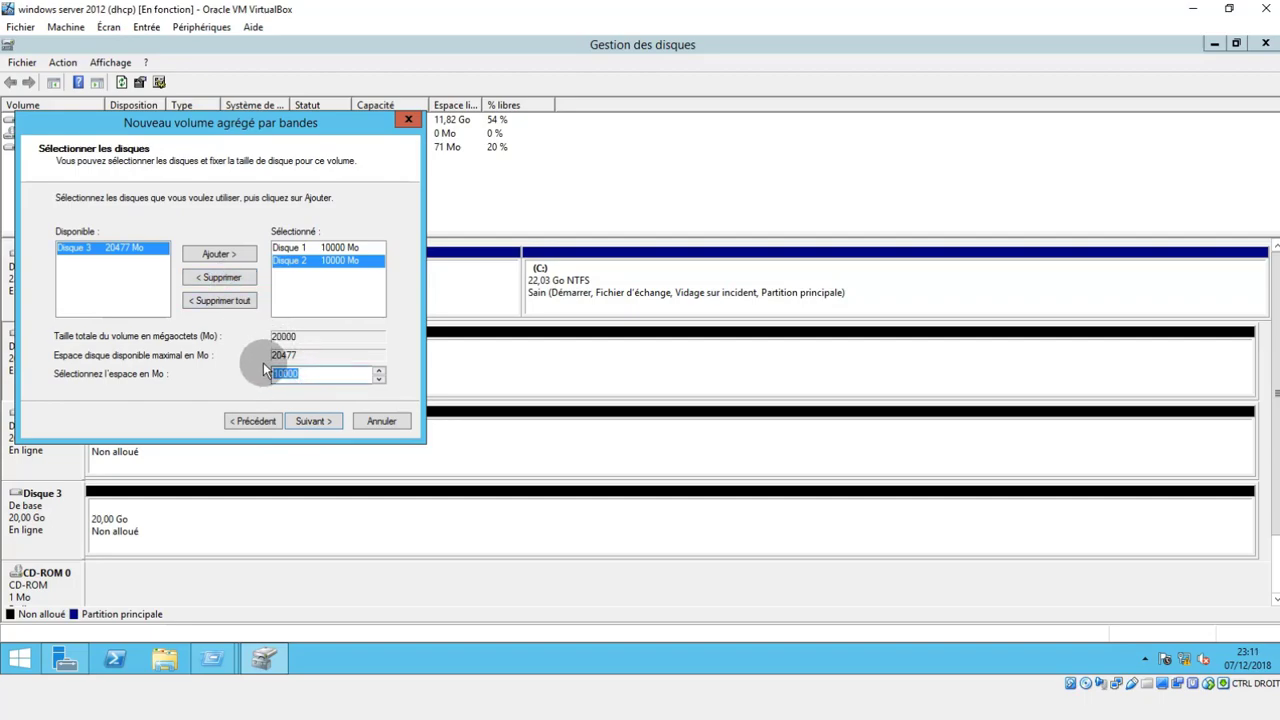
text(20)
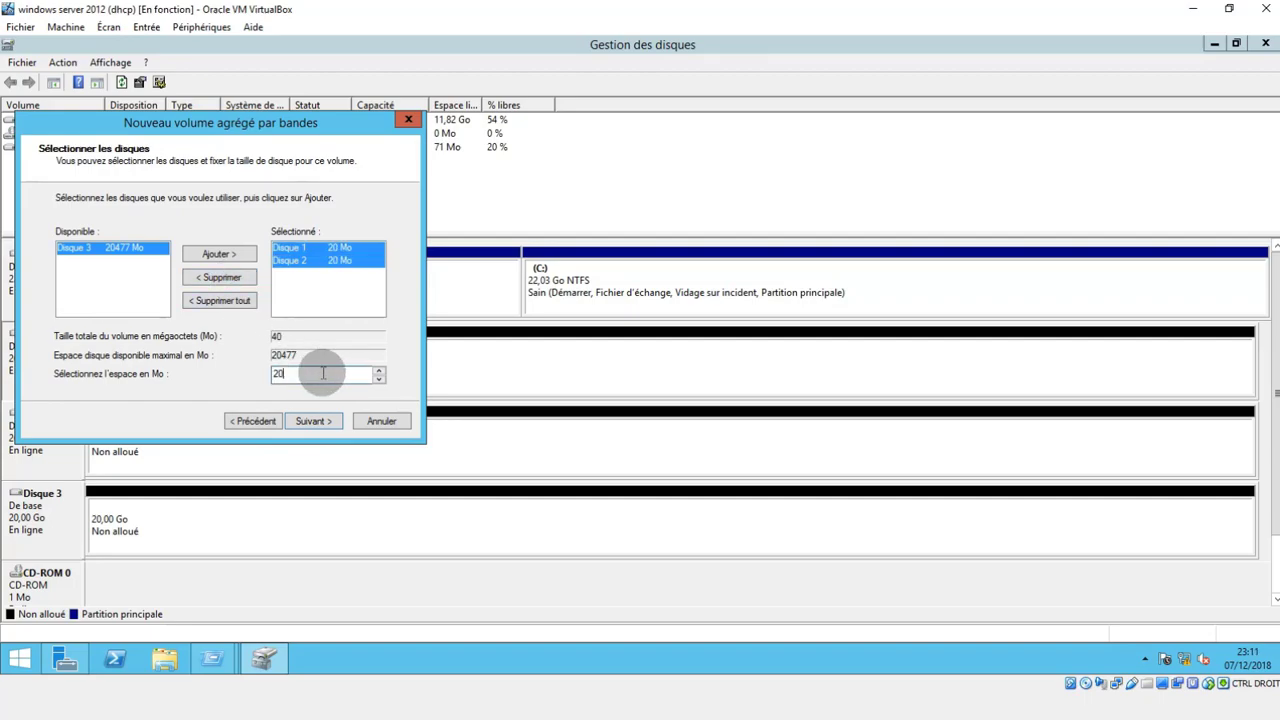
text(477)
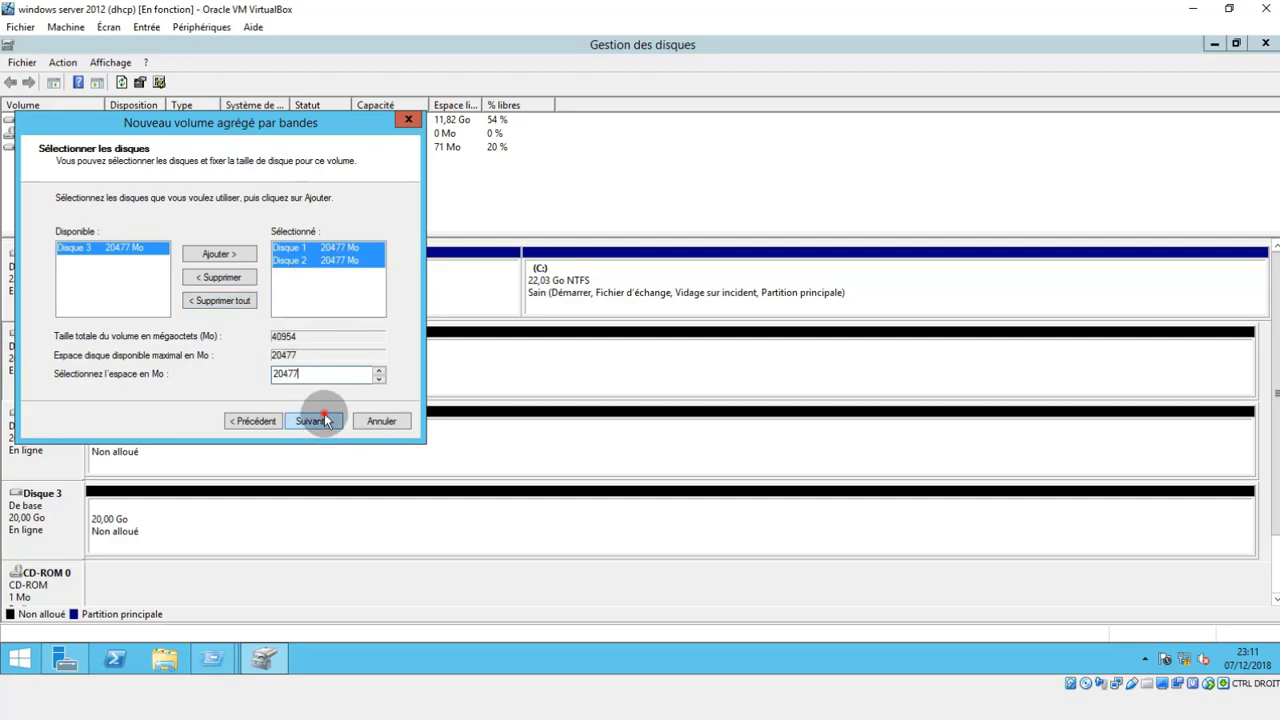
click(321, 421)
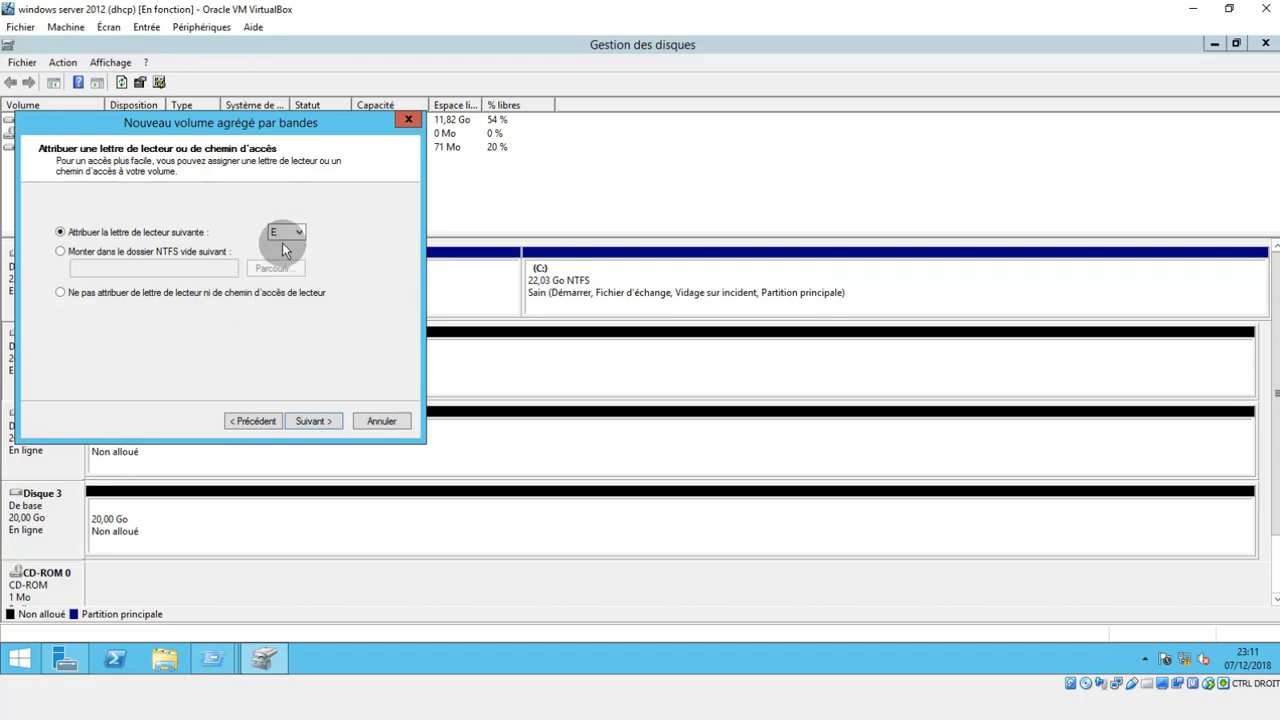
Assign drive letter E to the striped volume and continue to the formatting options.
click(282, 242)
click(285, 244)
click(310, 425)
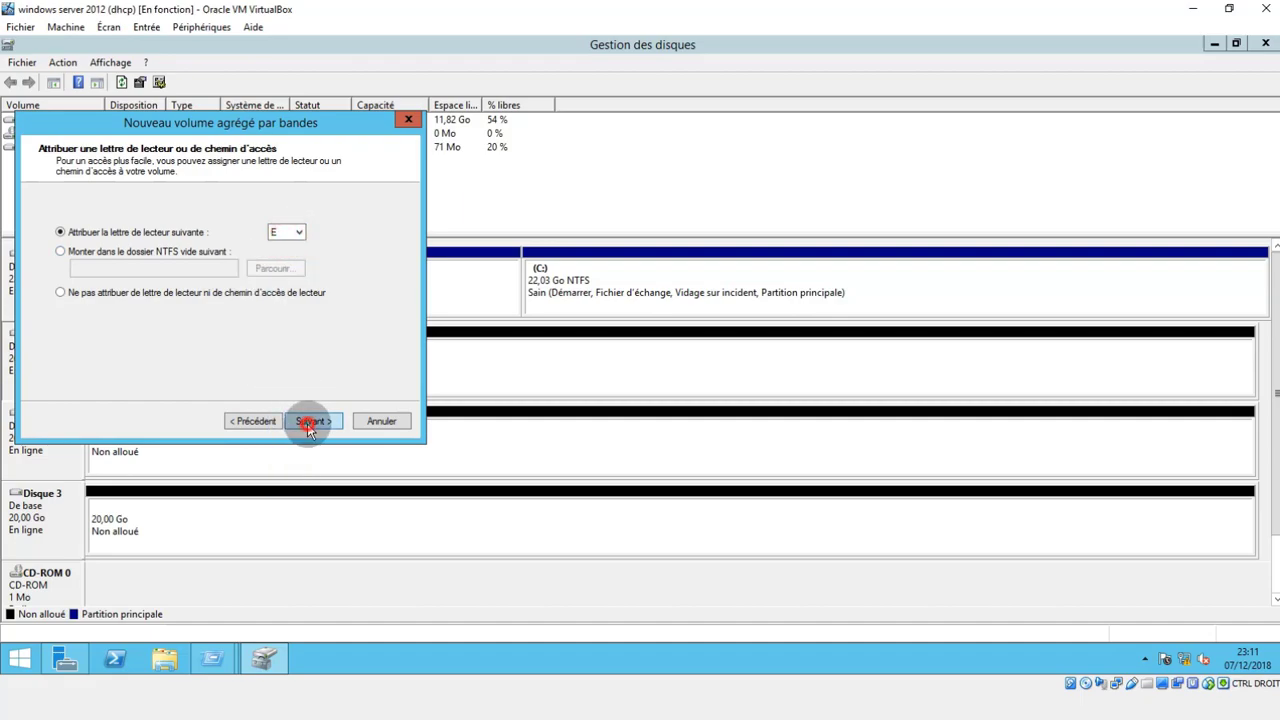
Format the volume as NTFS with the default allocation unit, volume name RAID0 and quick formatting enabled.
click(240, 291)
click(236, 293)
drag(285, 313, 134, 321)
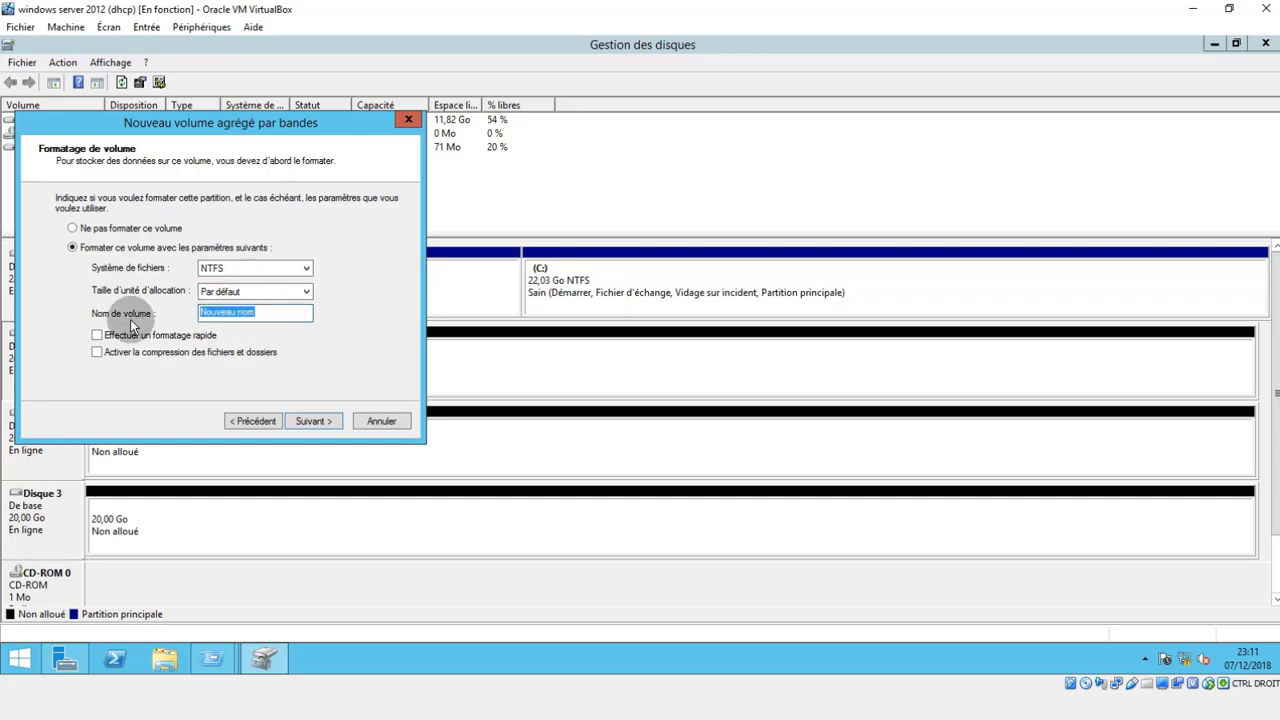
text(RaID0)
click(105, 336)
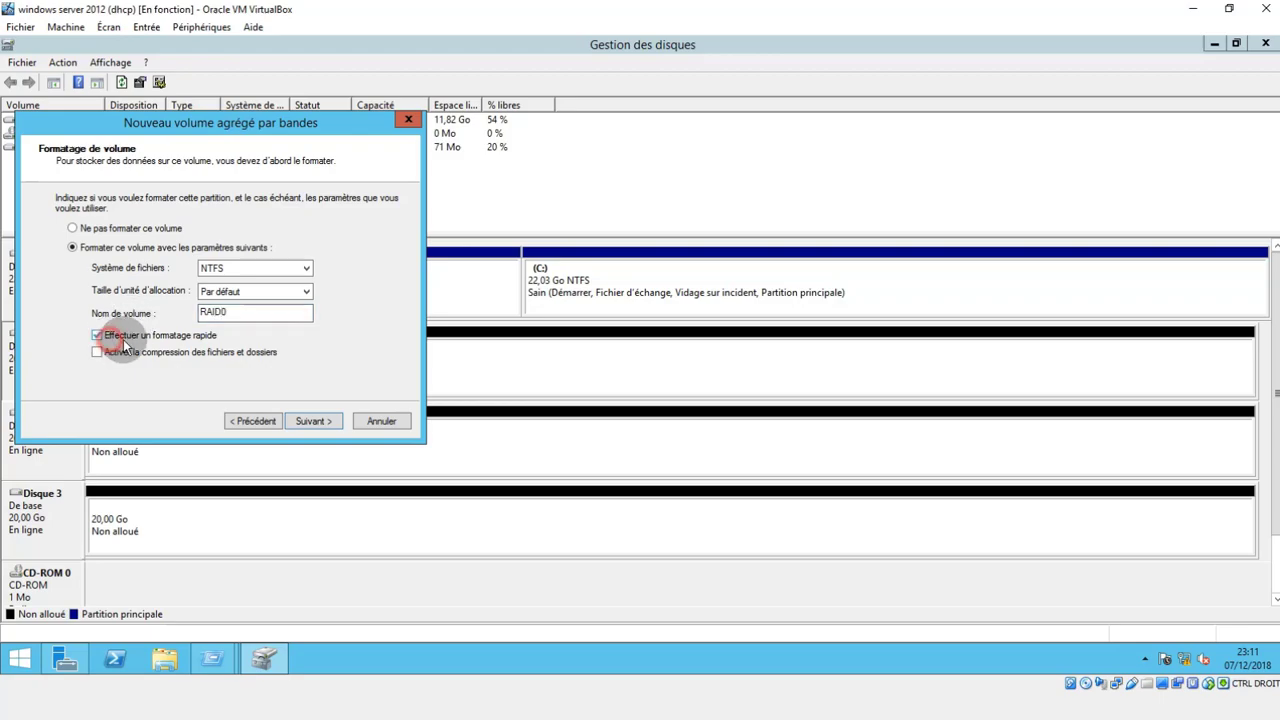
Finish creating the striped volume and accept converting Disque 1 and Disque 2 to dynamic disks.
click(313, 421)
click(313, 421)
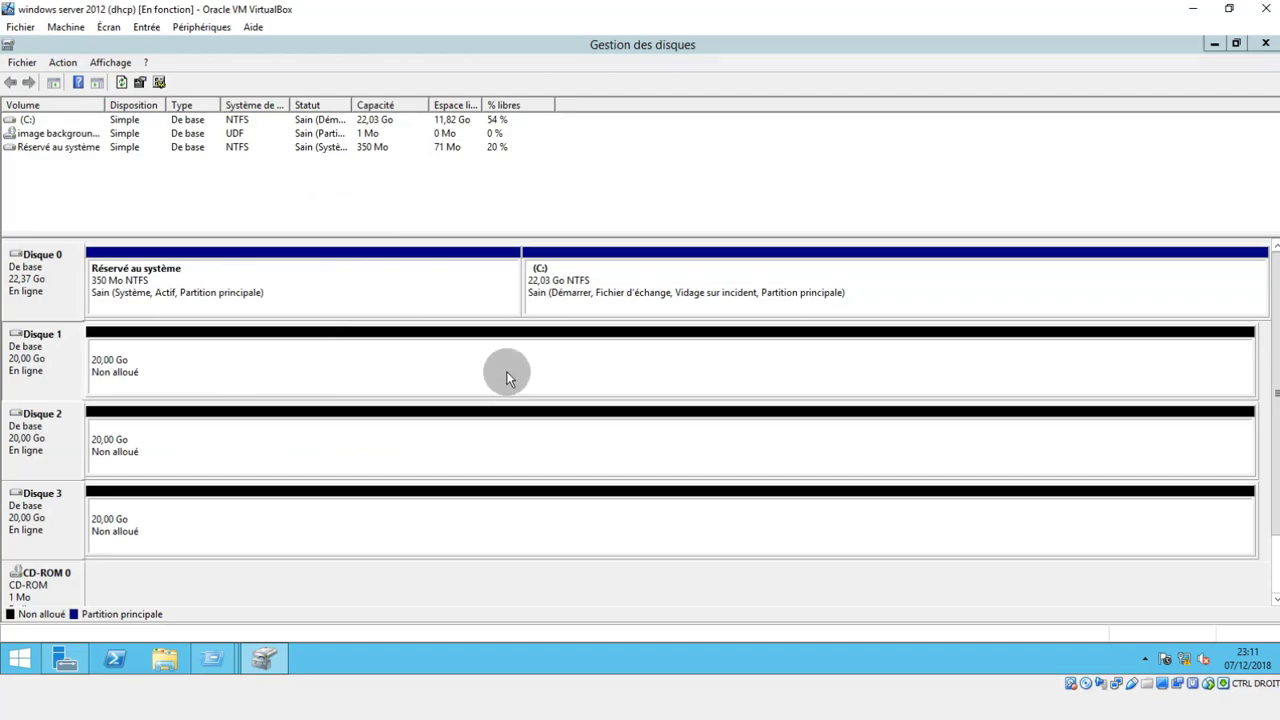
click(722, 430)
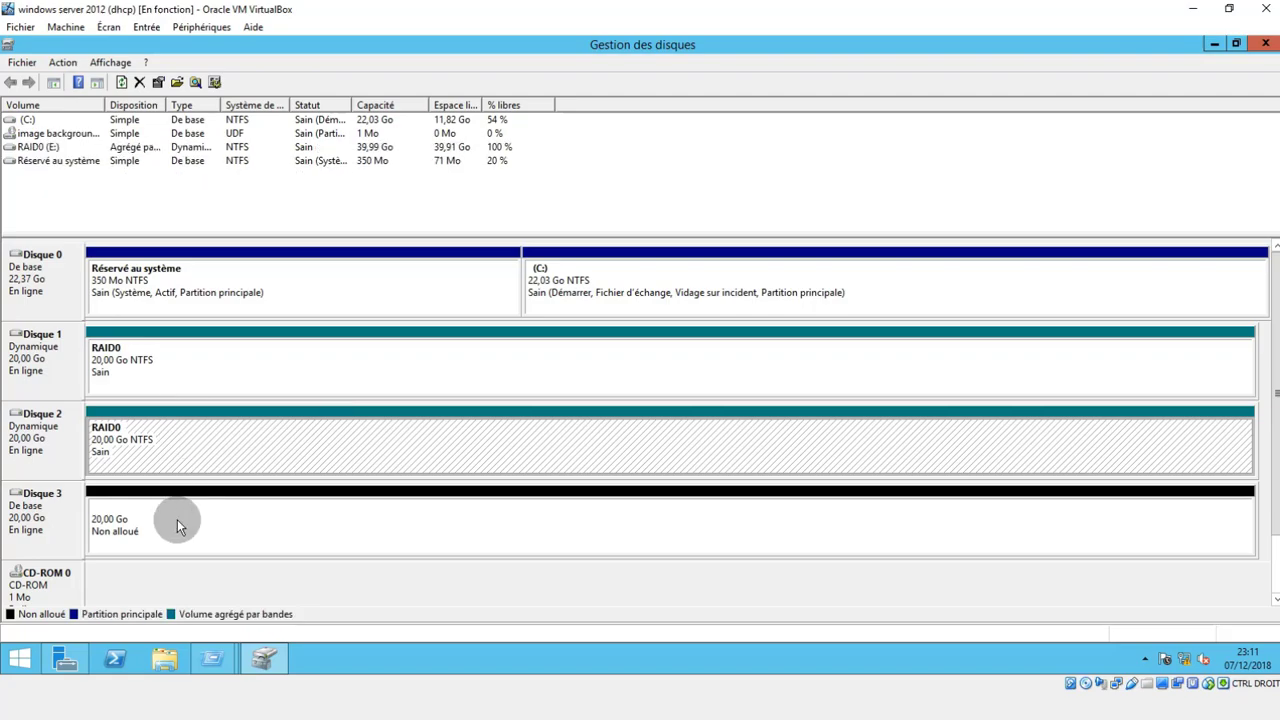
Switch to File Explorer, look inside the RAID0 (E:) drive and return to Ce PC.
click(165, 655)
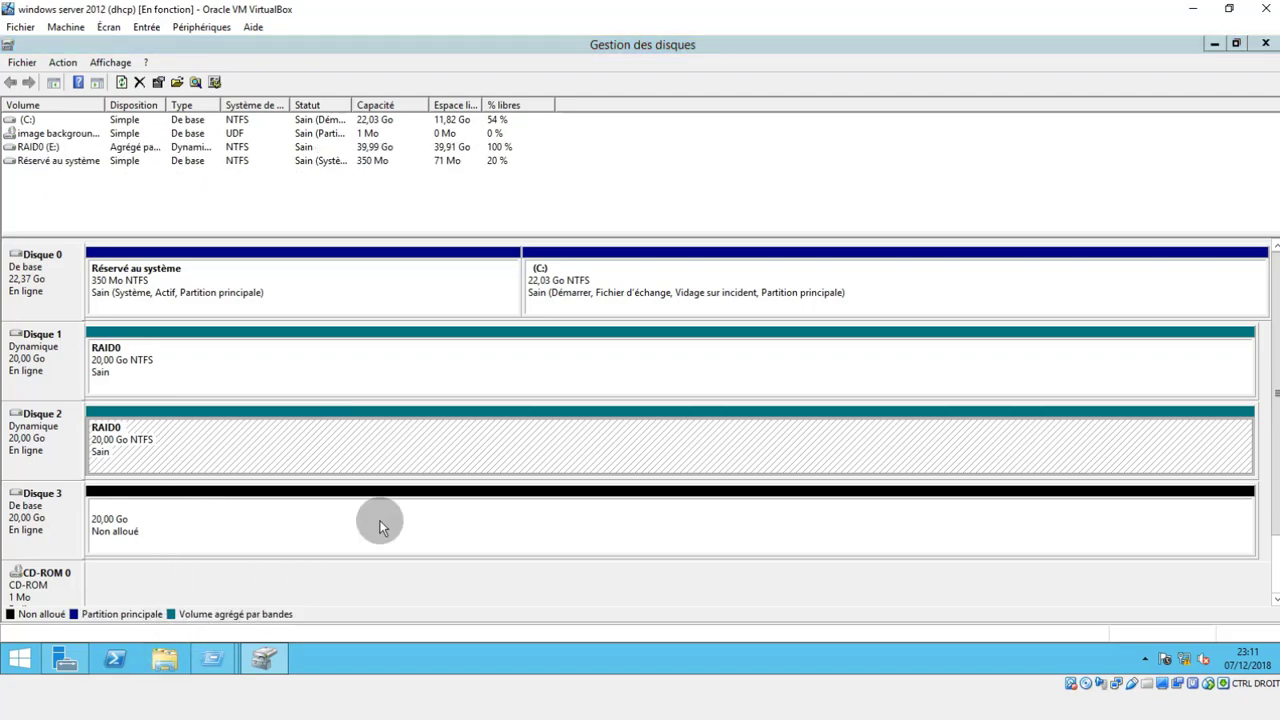
click(748, 395)
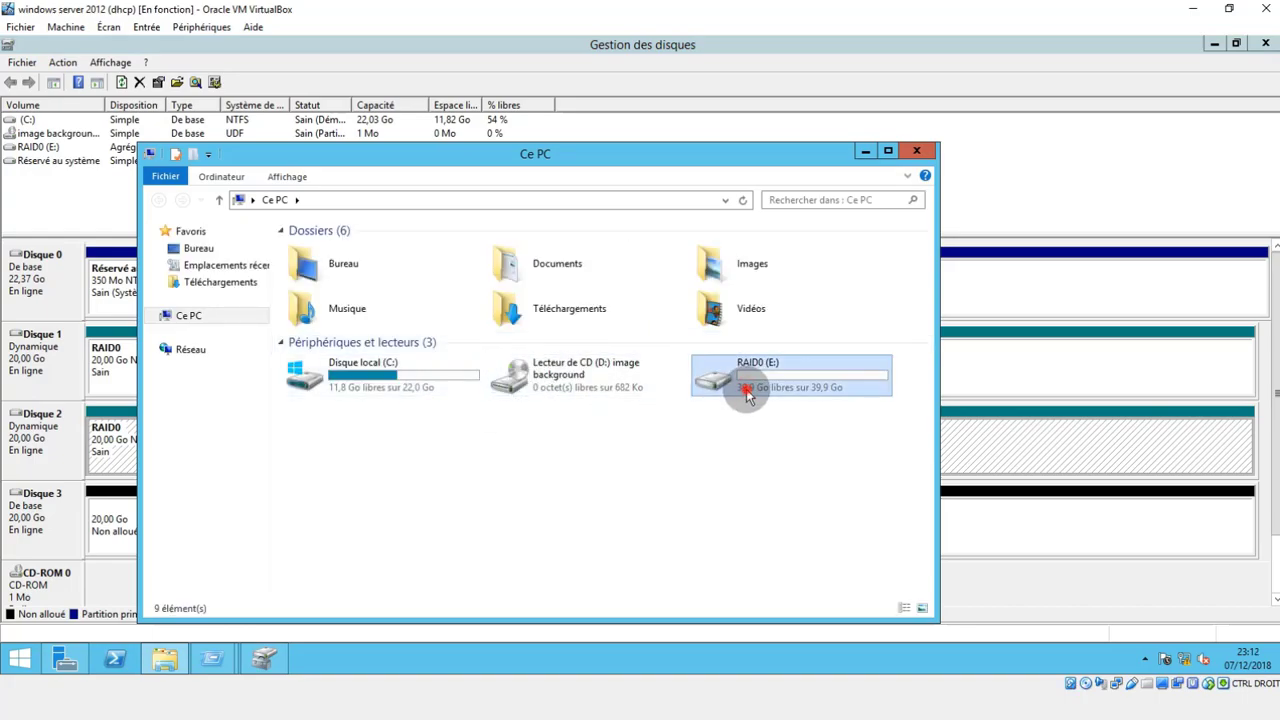
double_click(748, 395)
click(157, 200)
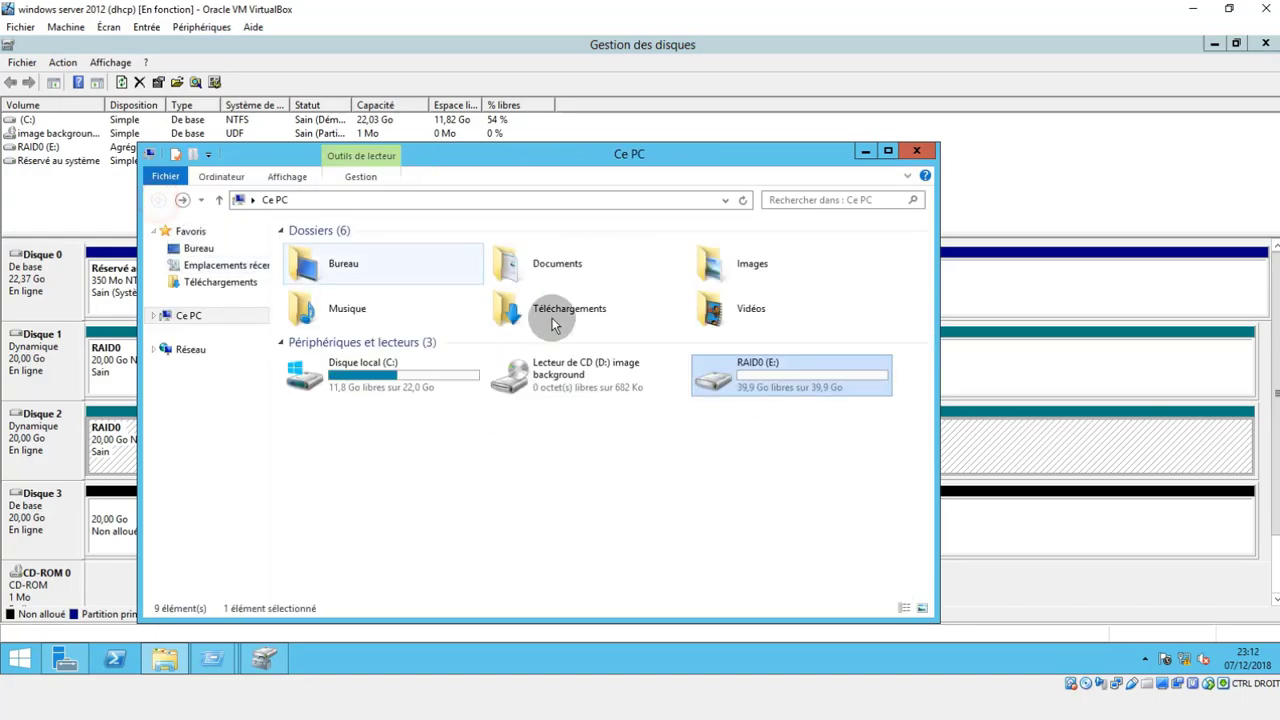
Check the capacity and free space in the RAID0 (E:) drive's properties, and close the properties and File Explorer.
right_click(750, 380)
click(786, 365)
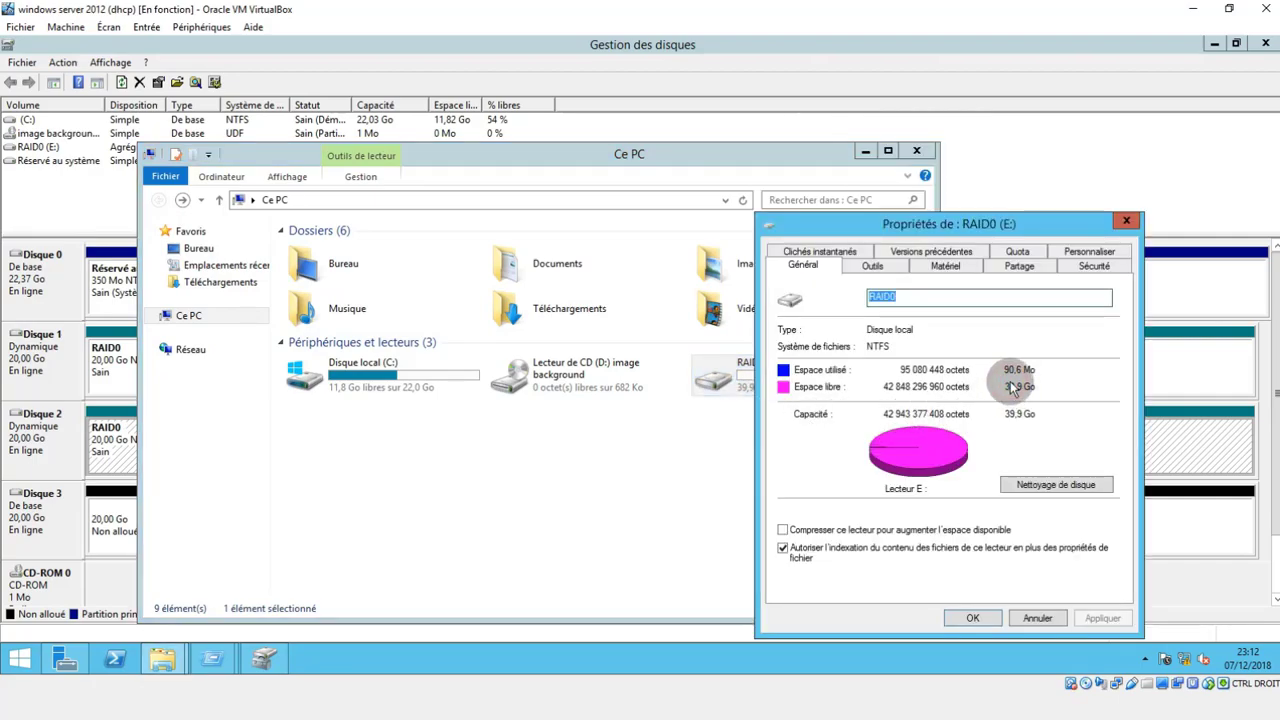
click(1014, 391)
click(1014, 391)
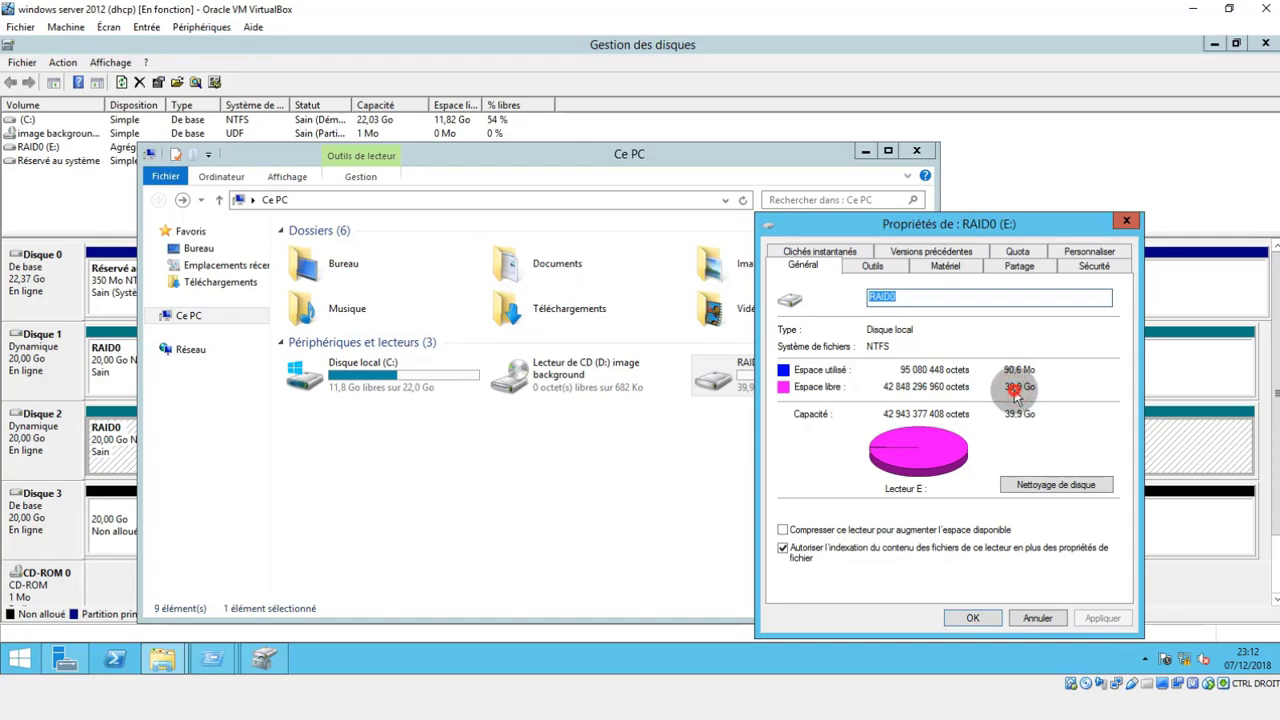
click(1126, 222)
click(912, 151)
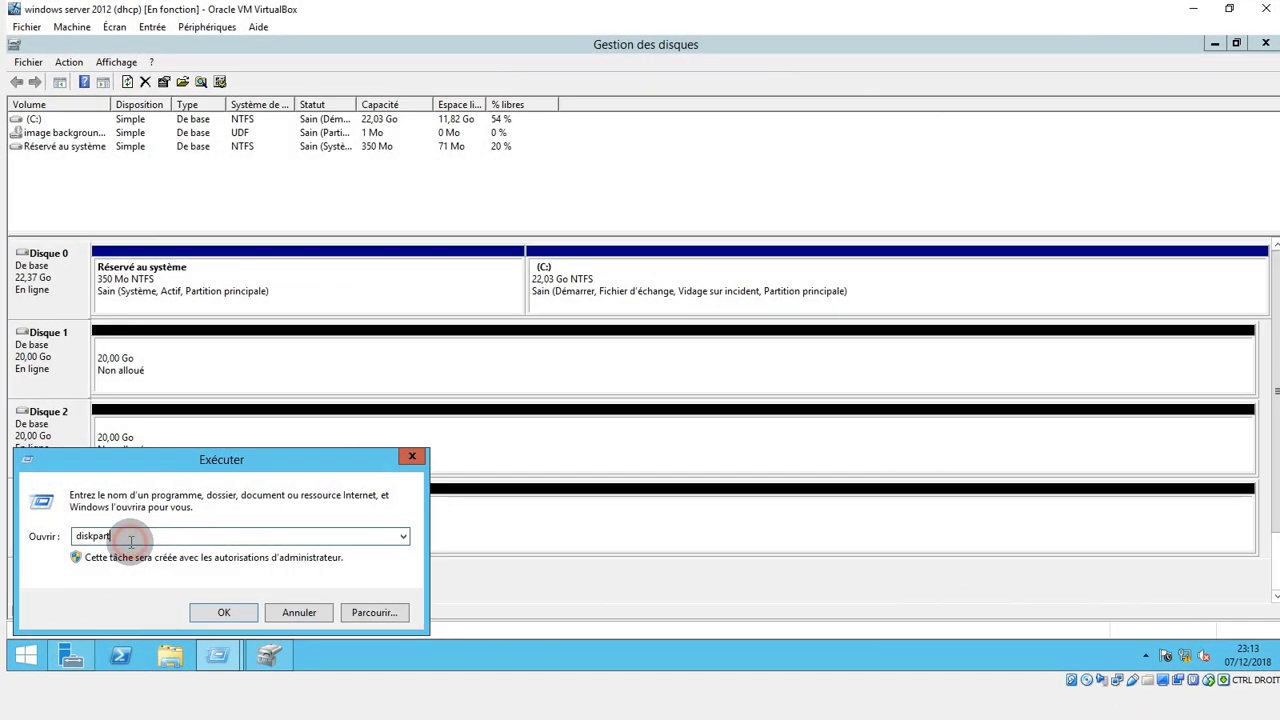
Launch diskpart, place its window beside the Disk Management view and list the disks with "list disk".
key(Return)
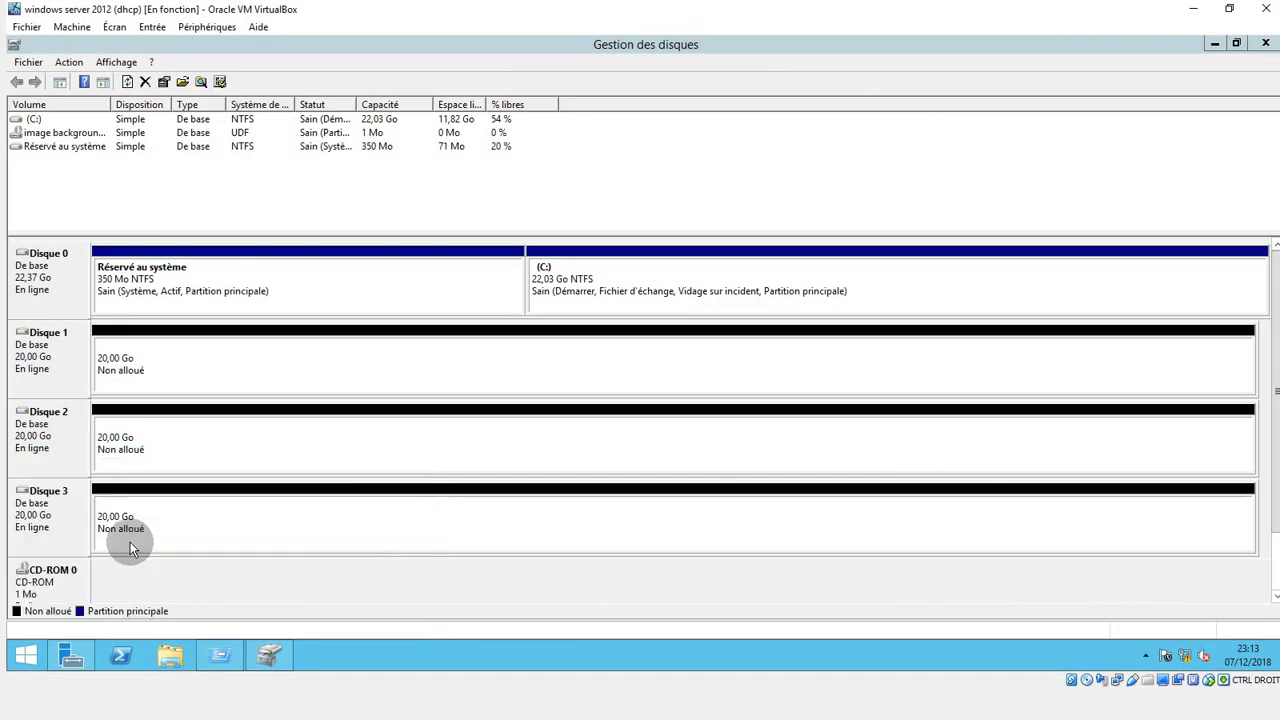
drag(378, 74, 1279, 330)
click(915, 205)
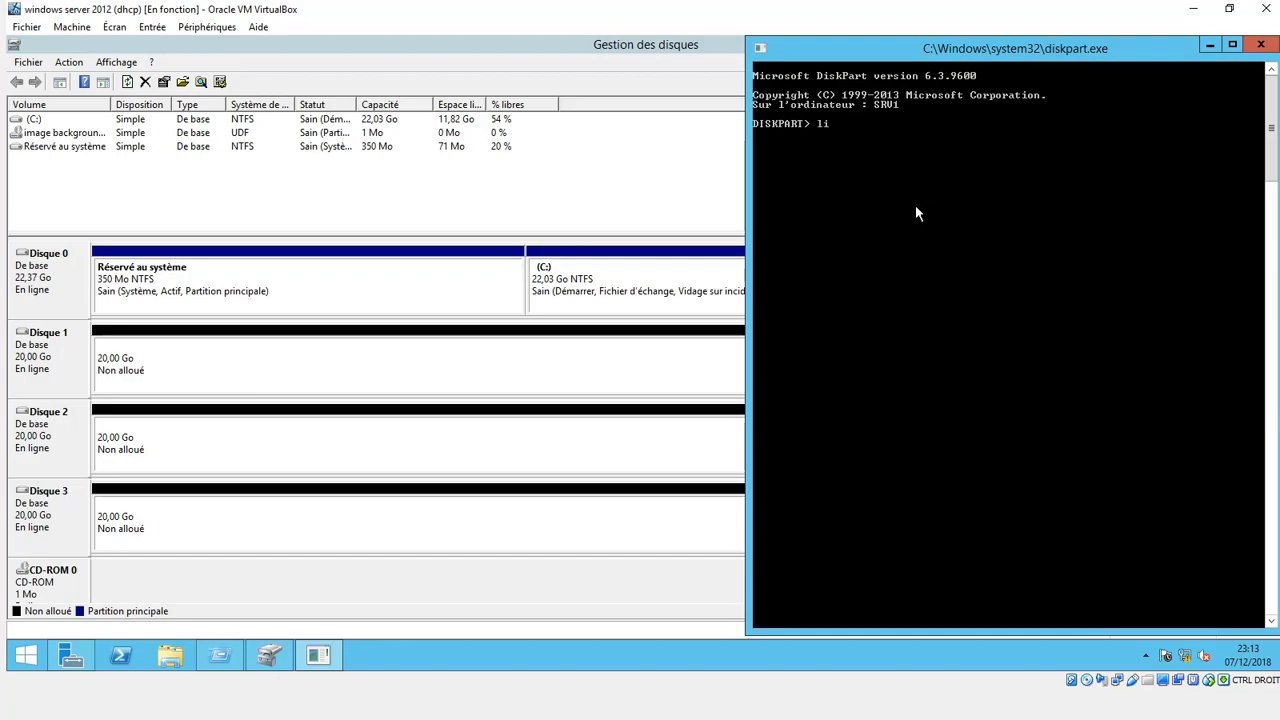
text(list disk)
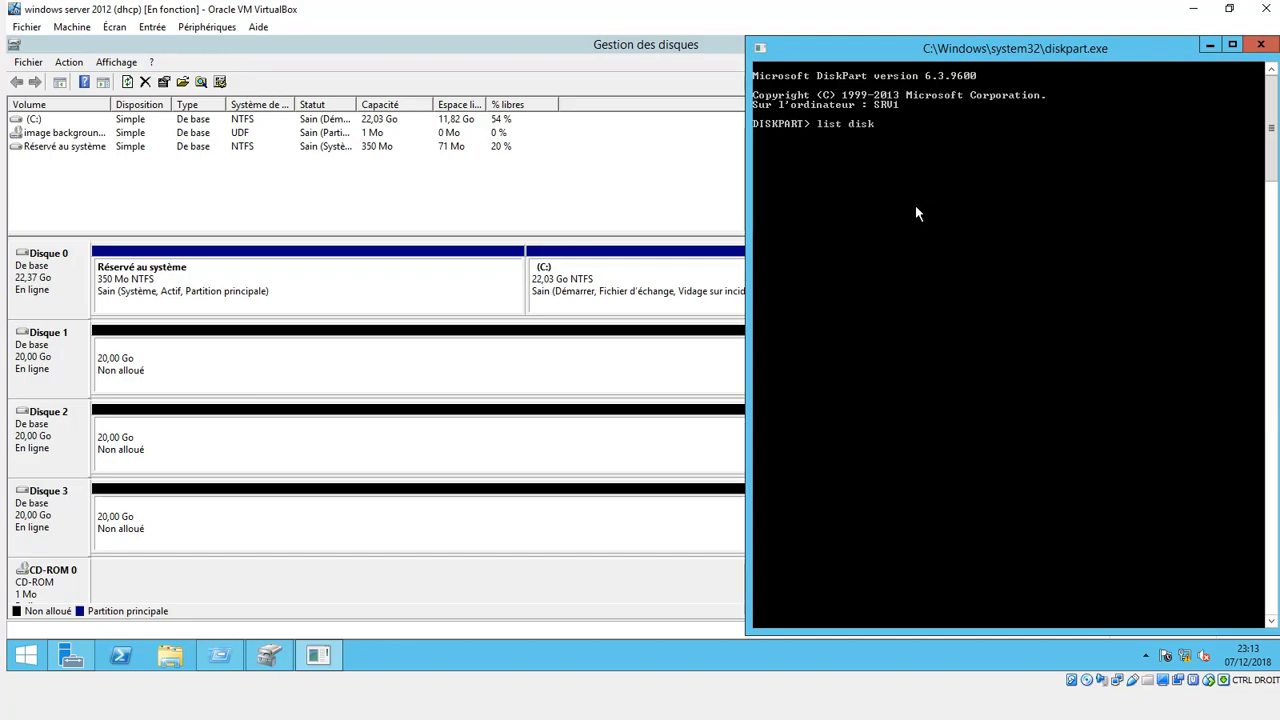
key(Return)
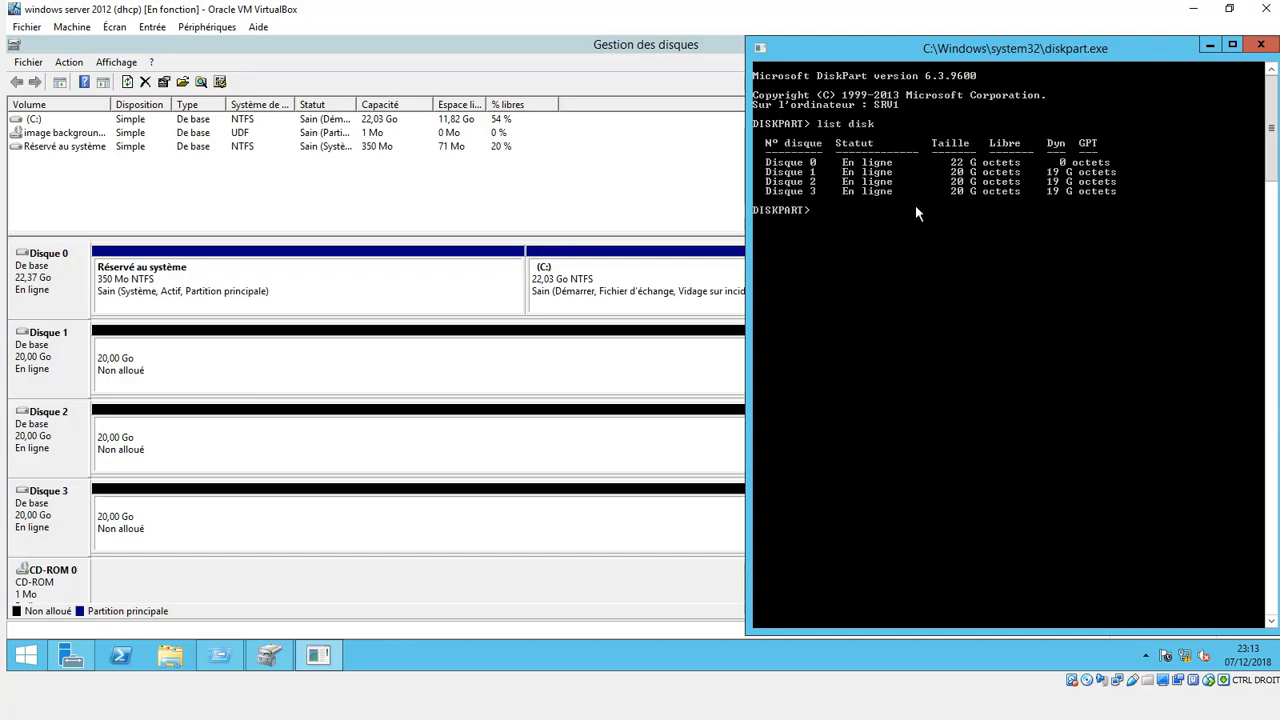
Select disk 1 in diskpart with "select disk 1" and convert it to a dynamic disk with "convert dynamic".
text(select disk 1)
key(Return)
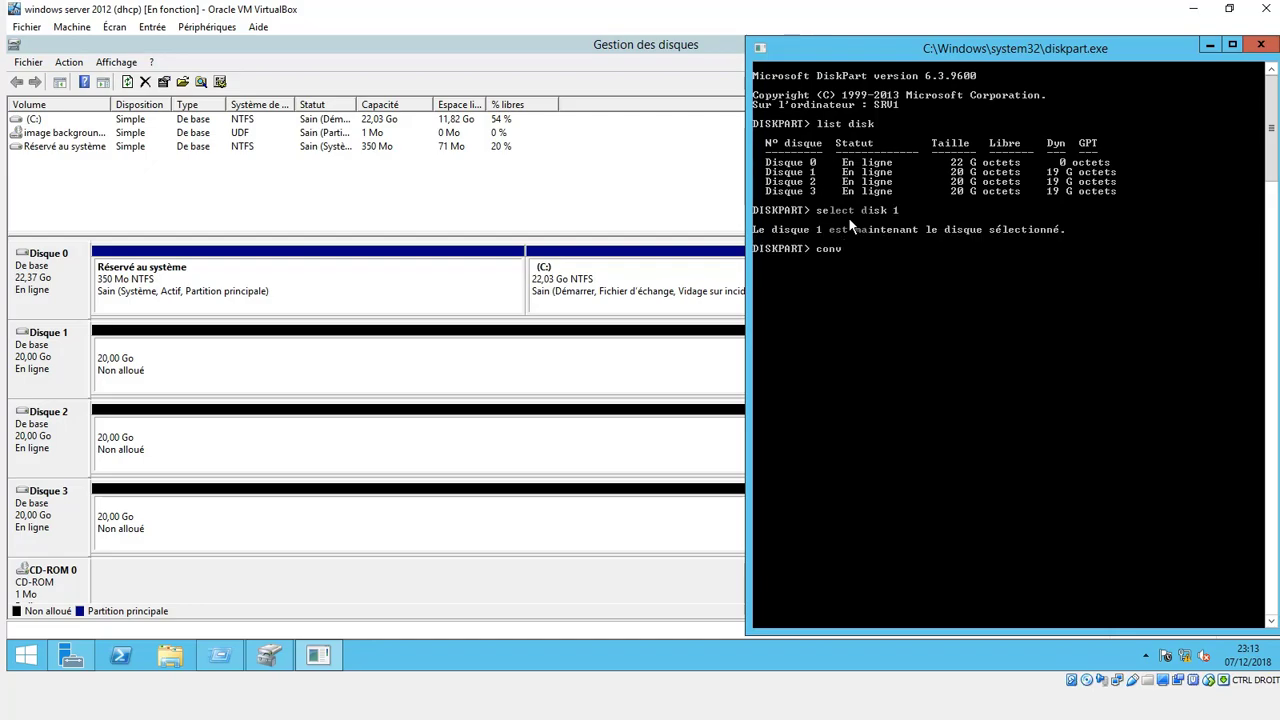
text(convert dynamic)
Select disk 2 with "select disk 2" and convert it to dynamic with "convert dynamic".
key(Up)
key(Up)
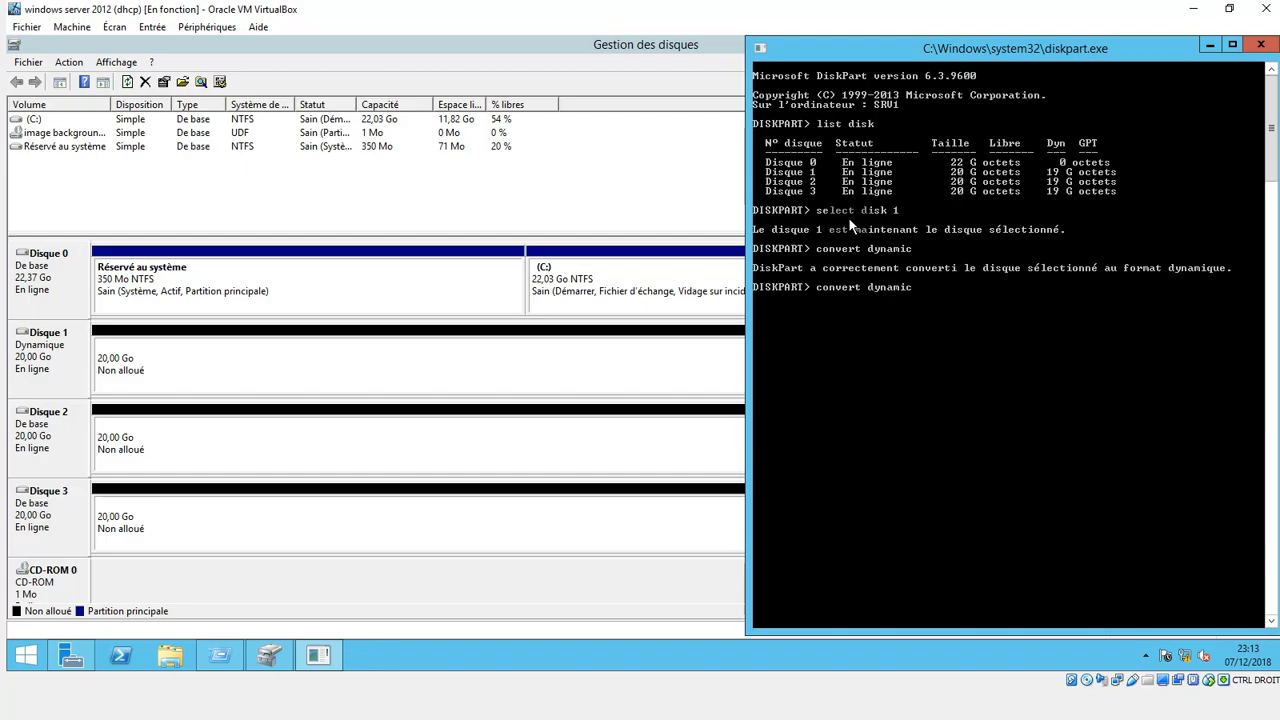
text(2)
key(Return)
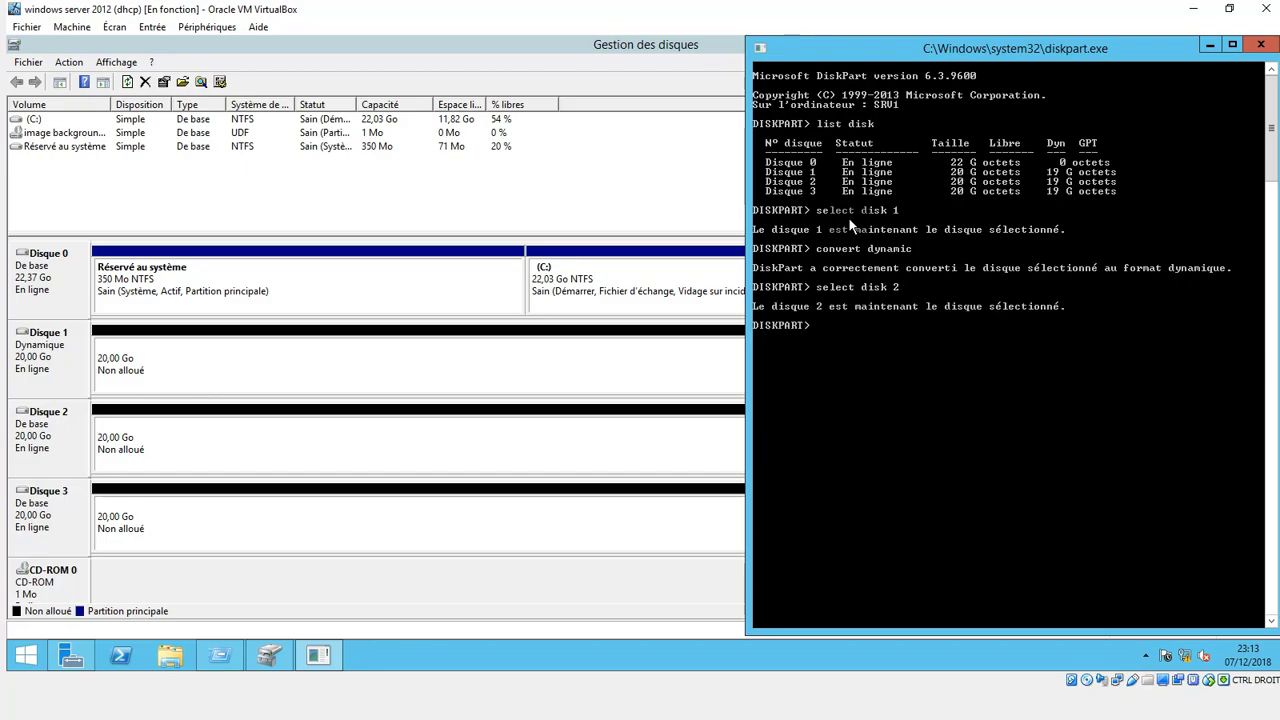
key(Up)
key(Up)
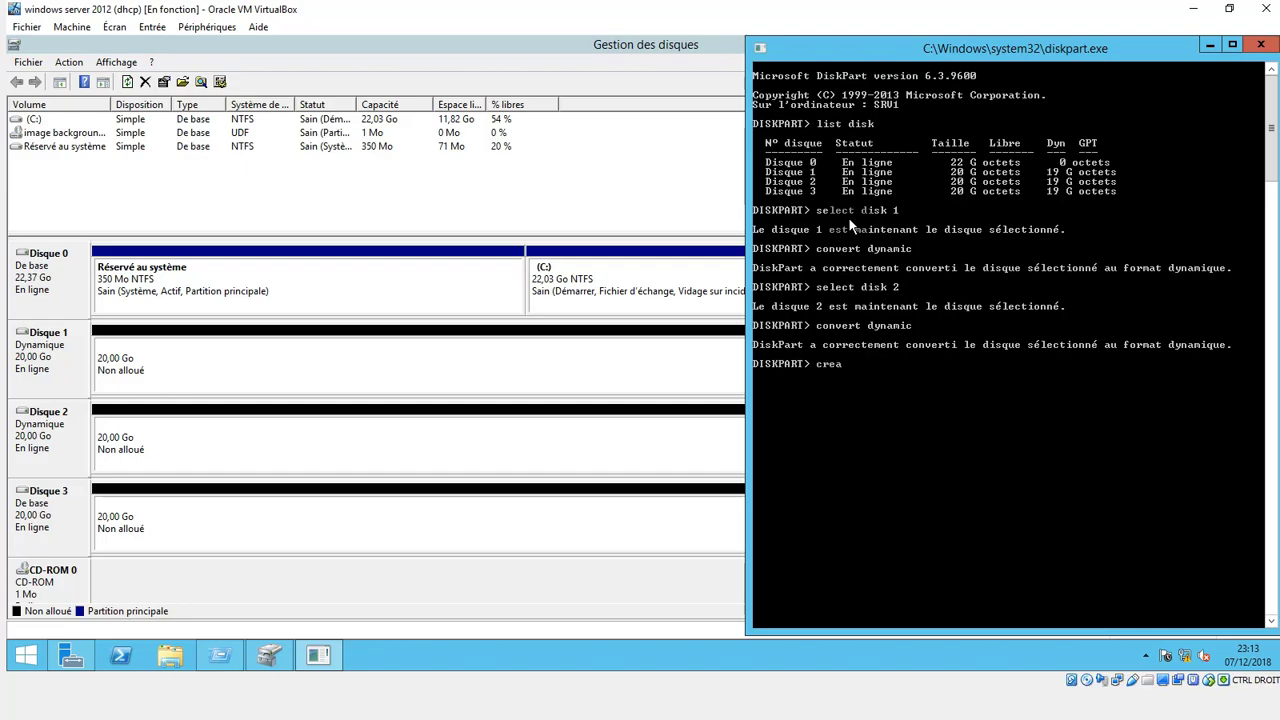
Create a striped volume across disks 1 and 2 with "creat volume stripe disk=1,2", leaving out the size option.
text(olume stri)
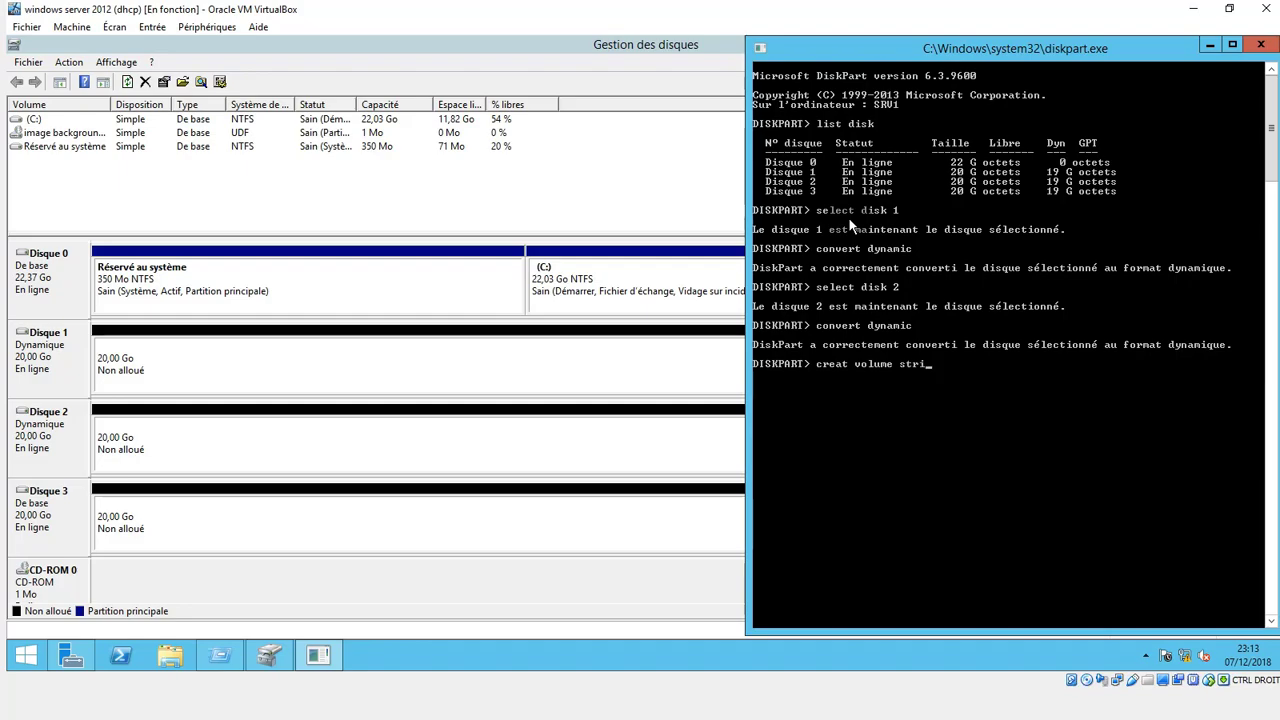
text(pe disk=1;)
key(BackSpace)
text(,2 size)
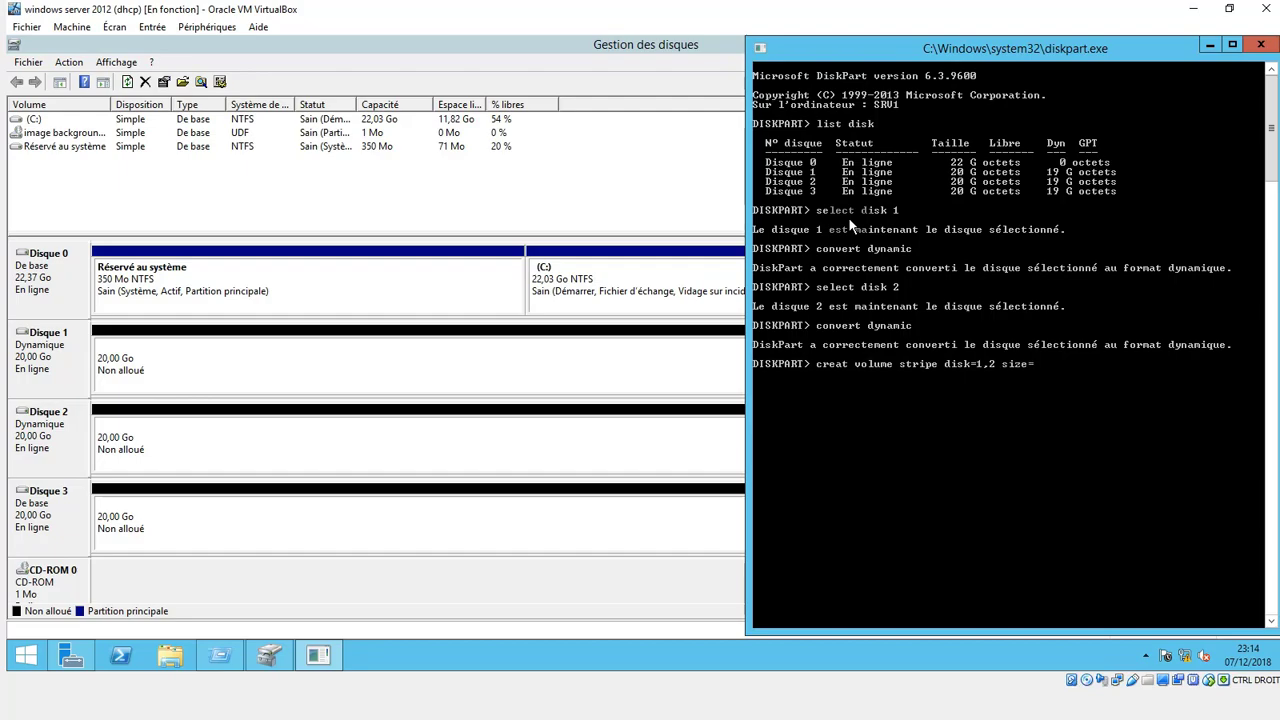
text(=)
text(xxxx)
key(BackSpace)
key(BackSpace)
key(BackSpace)
key(BackSpace)
key(BackSpace)
key(BackSpace)
key(BackSpace)
key(BackSpace)
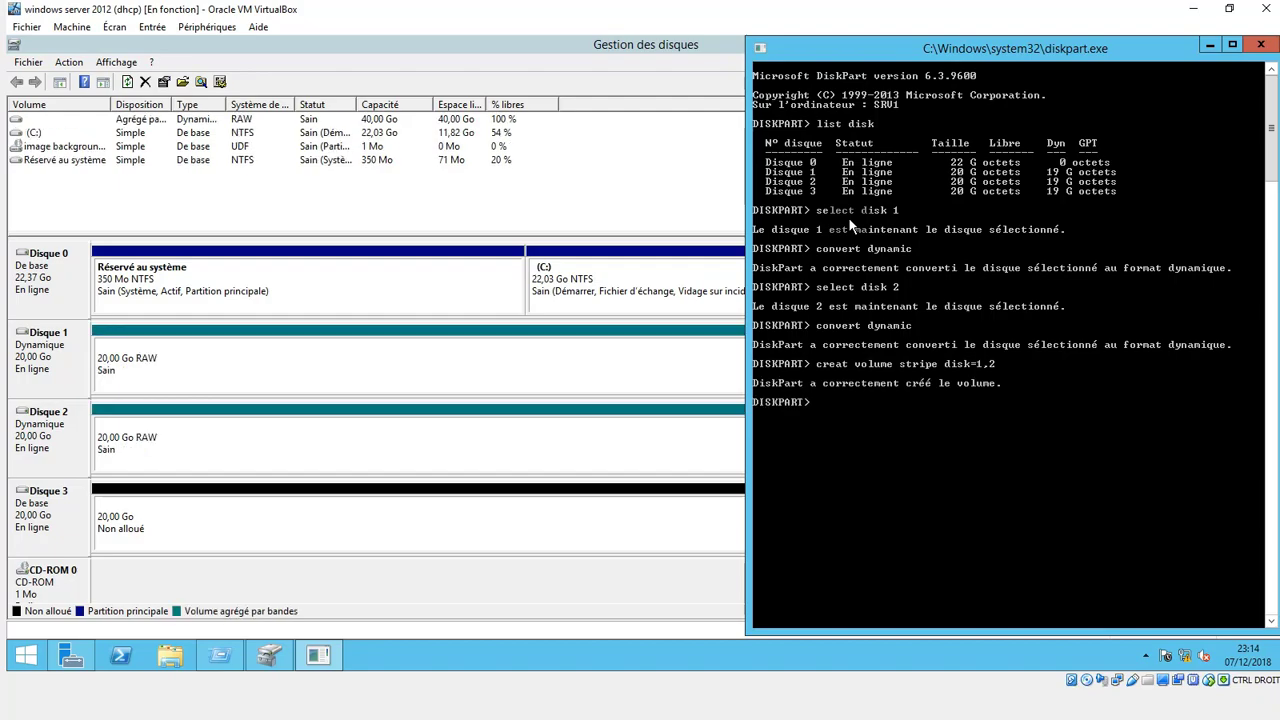
text(select)
key(BackSpace)
key(BackSpace)
Quick-format the new striped volume as NTFS with the label RAID0, using "format fs=ntfs label"RAID0" quick".
key(BackSpace)
key(BackSpace)
text(format fs =)
key(BackSpace)
key(BackSpace)
text(=)
text(n)
text(tfs)
text( labe)
text(l)
text(')
key(BackSpace)
text("RAID0"2)
key(BackSpace)
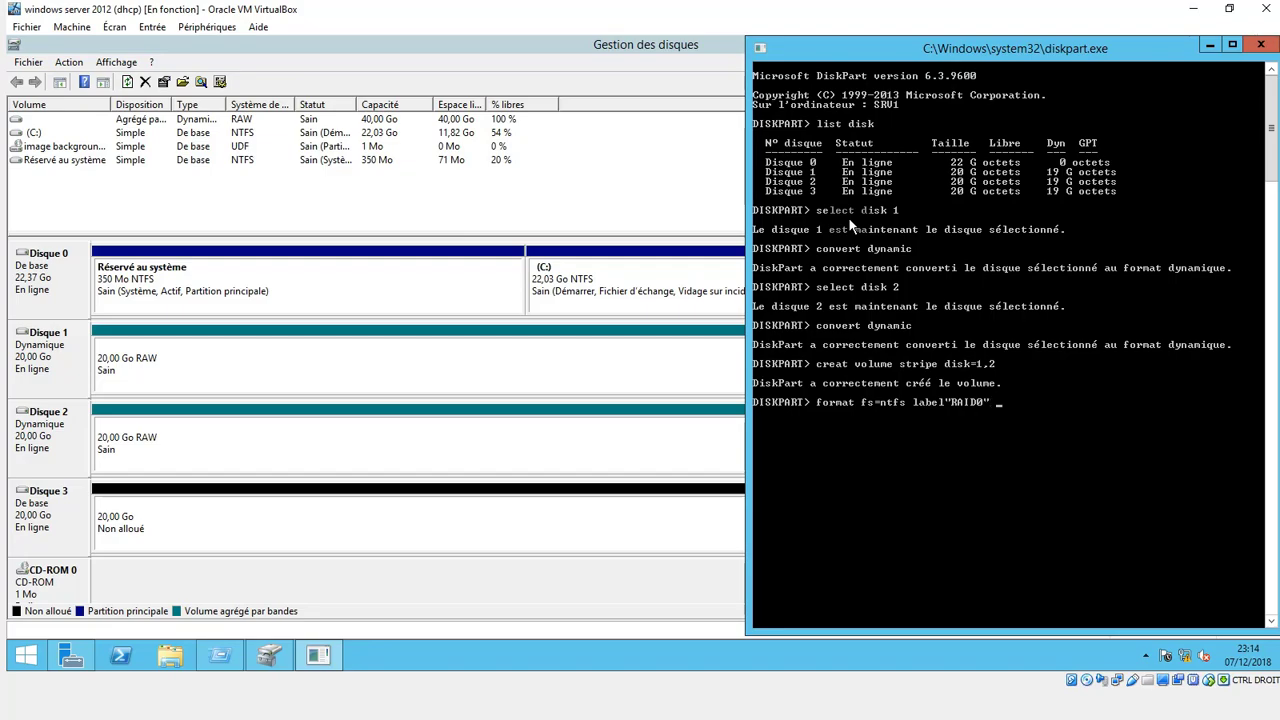
text(quick)
key(Return)
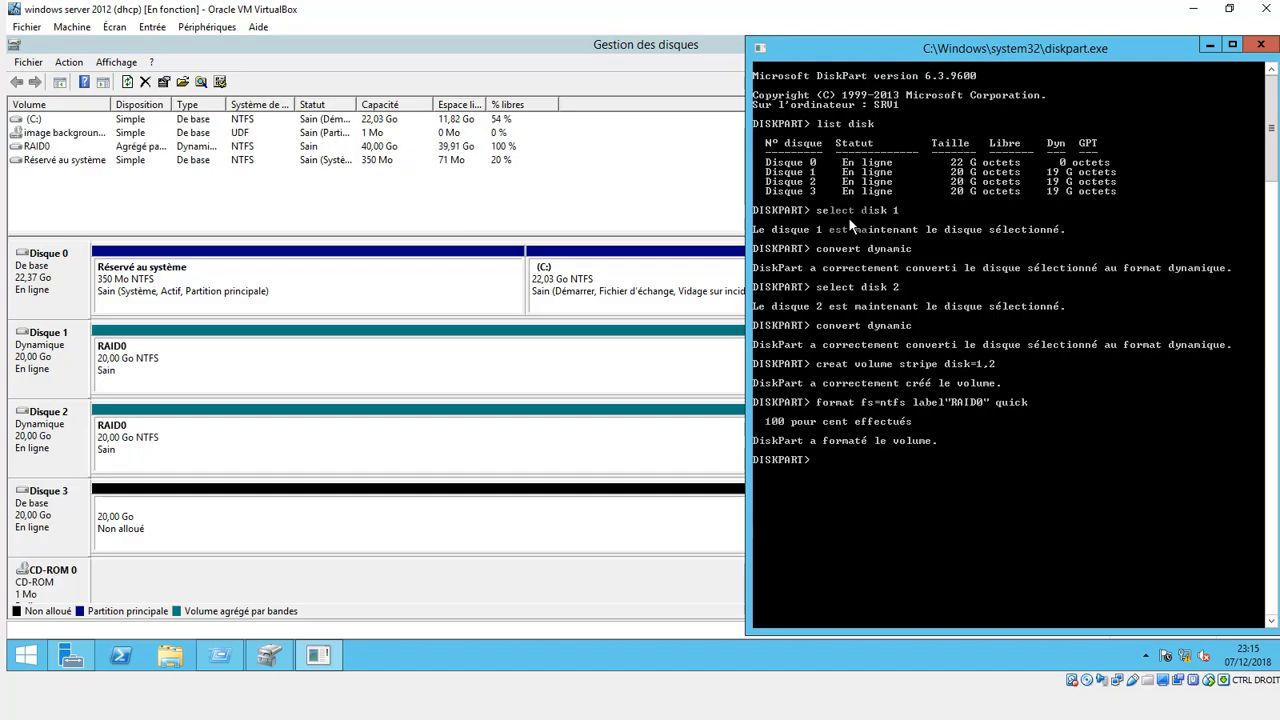
Assign drive letter R: to the RAID0 volume with "assign letter=R:".
text(assign letter=R:)
key(Return)
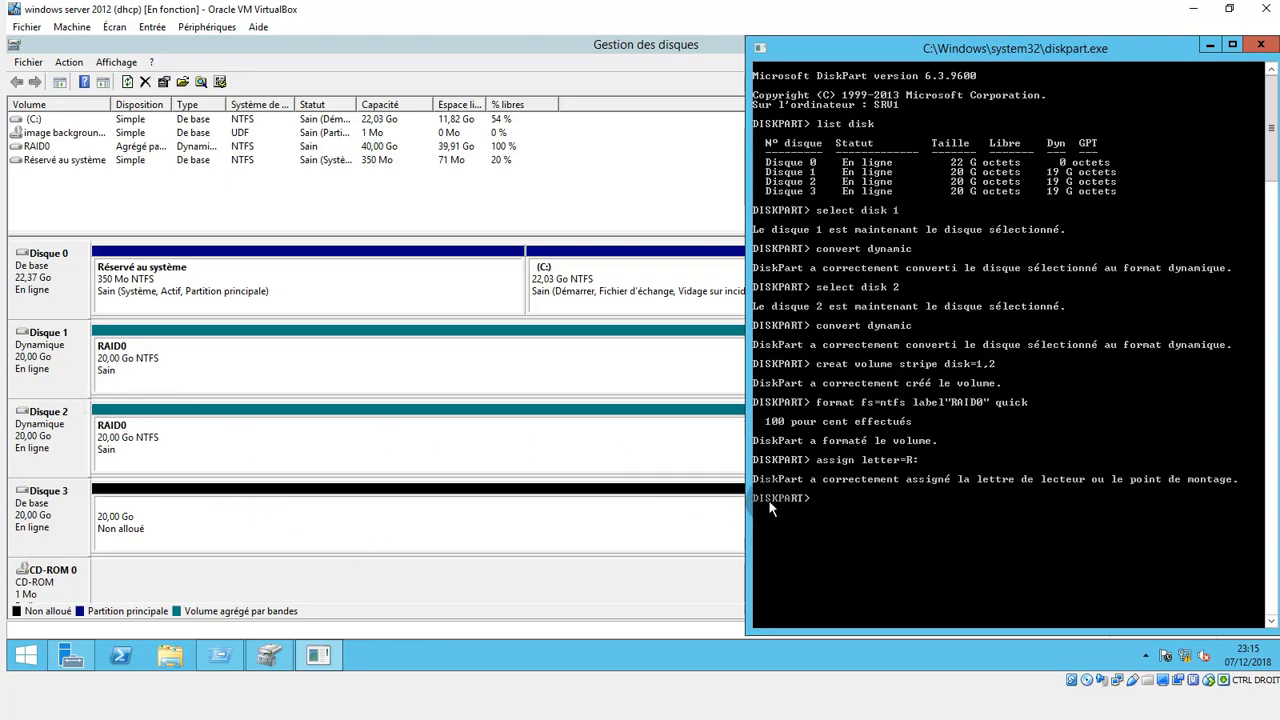
List the volumes with "list volume" and check the RAID0 volume on Disque 1 and Disque 2 in Disk Management.
text(list volume)
key(Return)
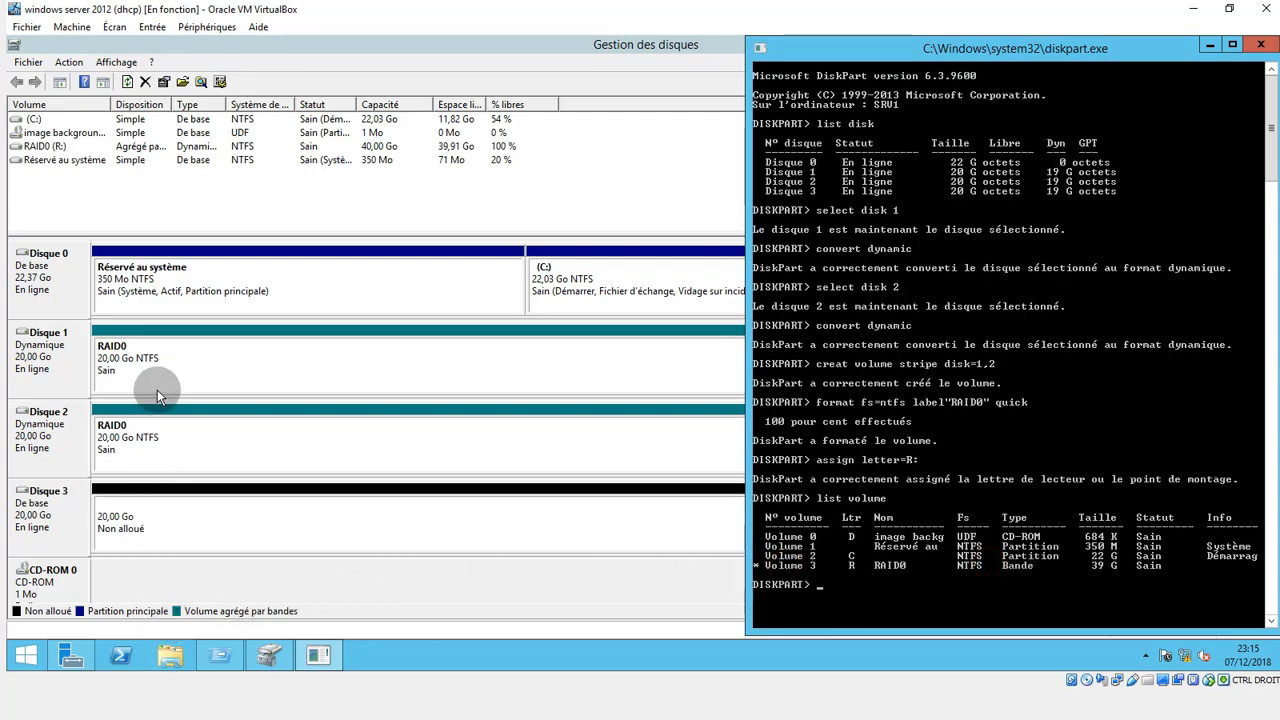
click(157, 402)
click(149, 451)
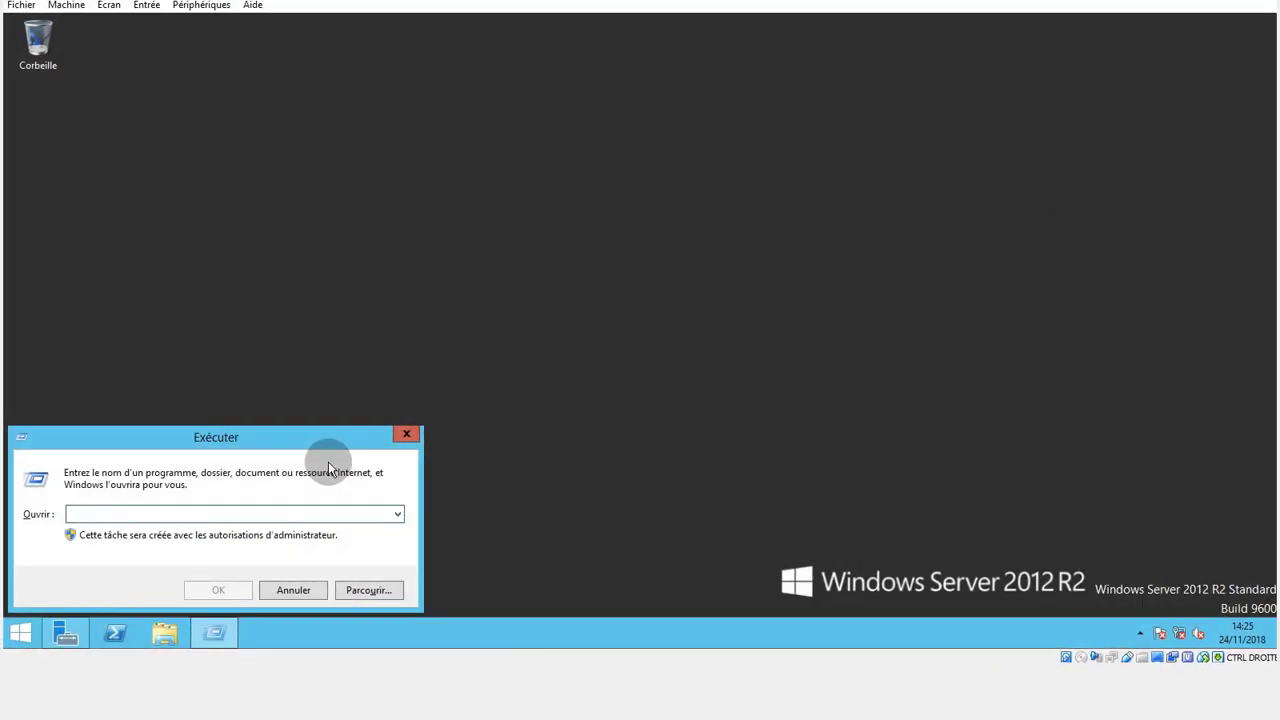
Open Disk Management by running "diskmgmt.msc".
text(disk)
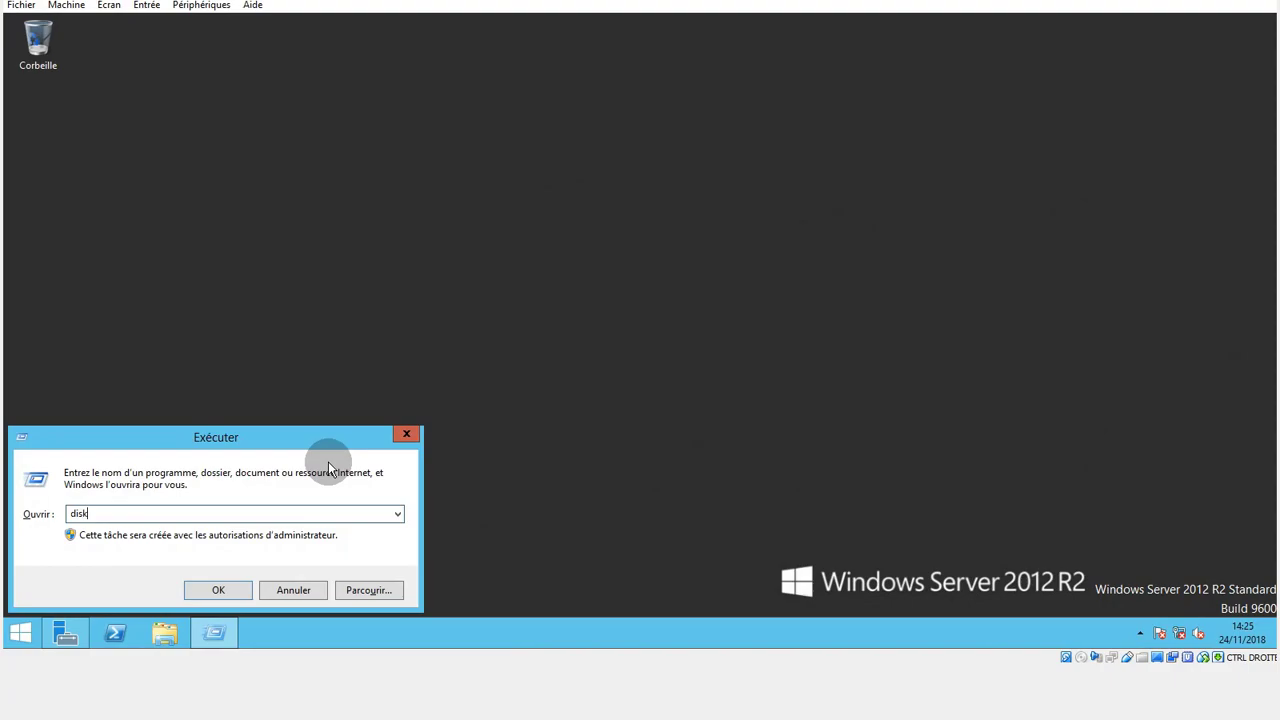
text(mgmtmsc)
key(BackSpace)
key(BackSpace)
key(BackSpace)
key(BackSpace)
text(t.msc)
key(Return)
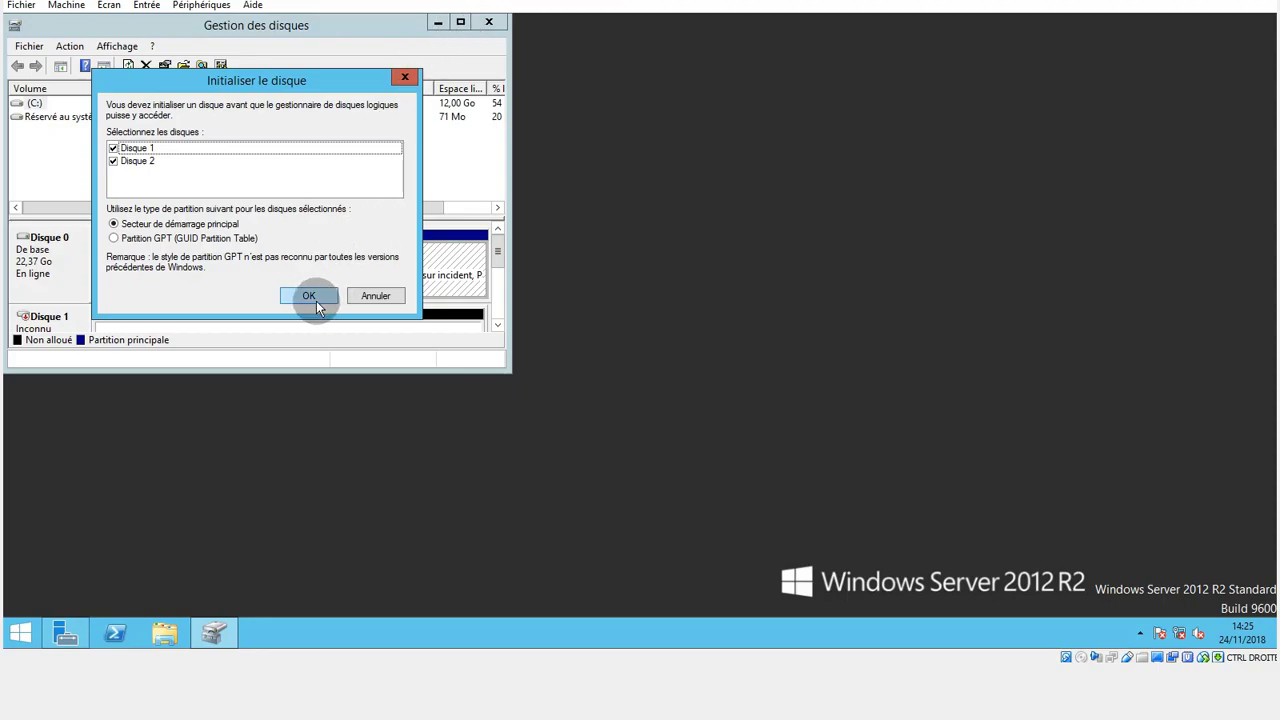
Initialize Disque 1 and Disque 2 with the Secteur de démarrage principal partition type, and view both disks in the maximized window.
click(312, 295)
click(459, 22)
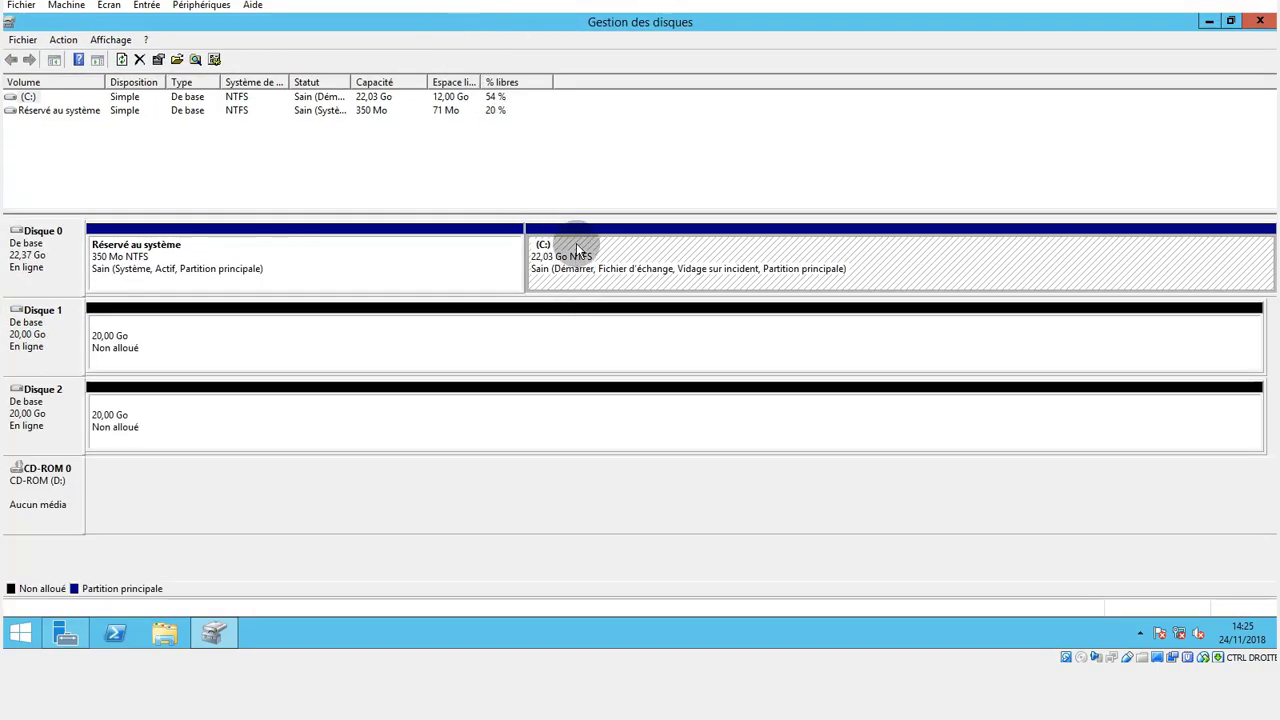
click(20, 352)
click(33, 422)
click(40, 345)
click(35, 420)
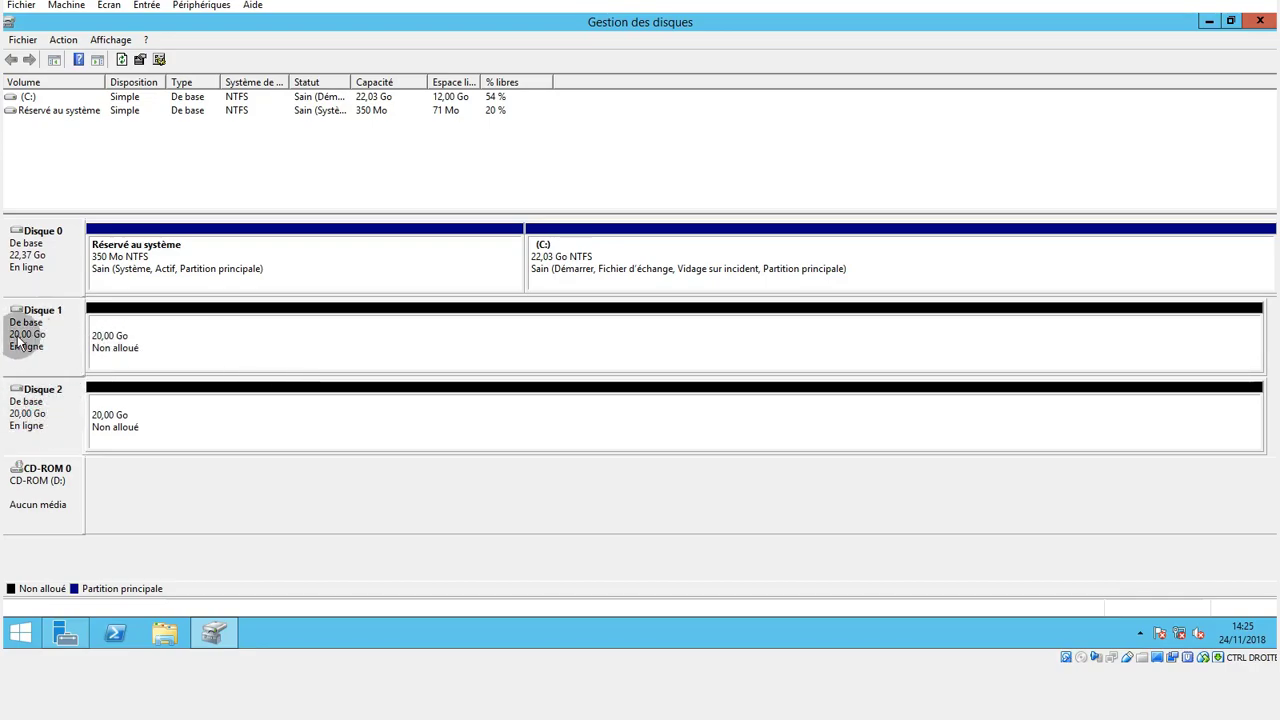
Switch to File Explorer, check the drives listed under Ce PC and return to Disk Management.
click(162, 633)
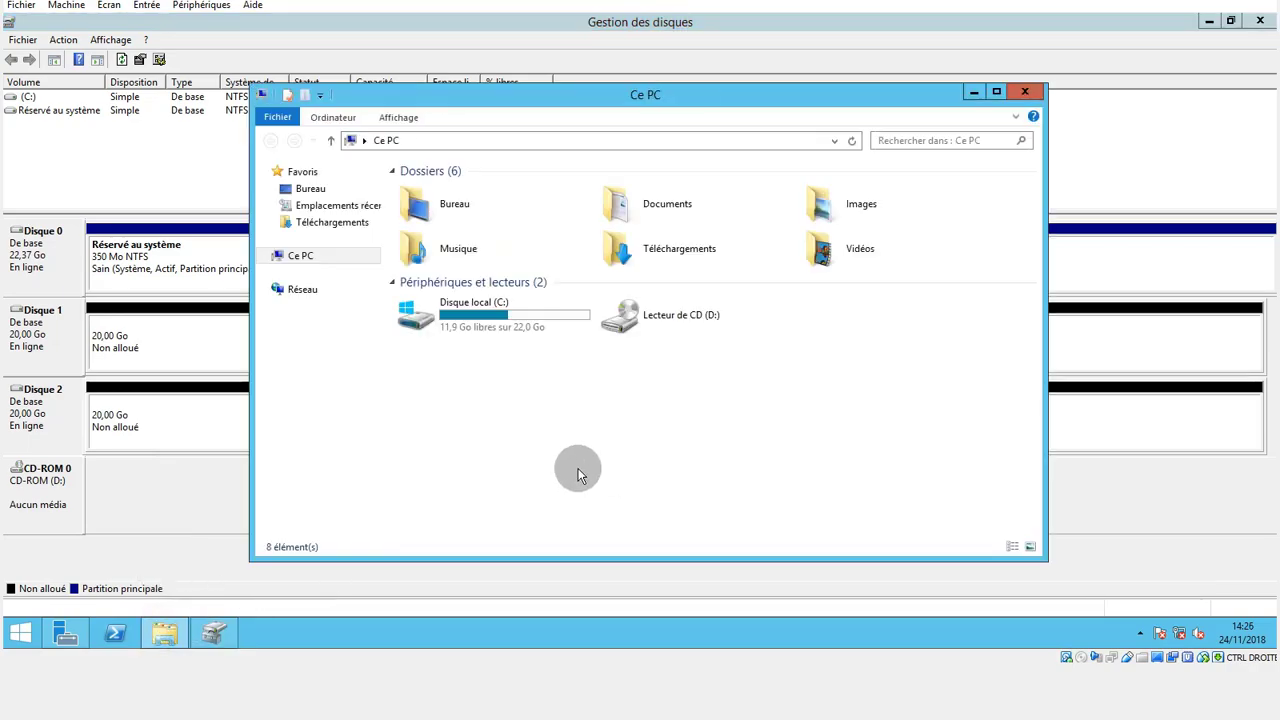
click(506, 318)
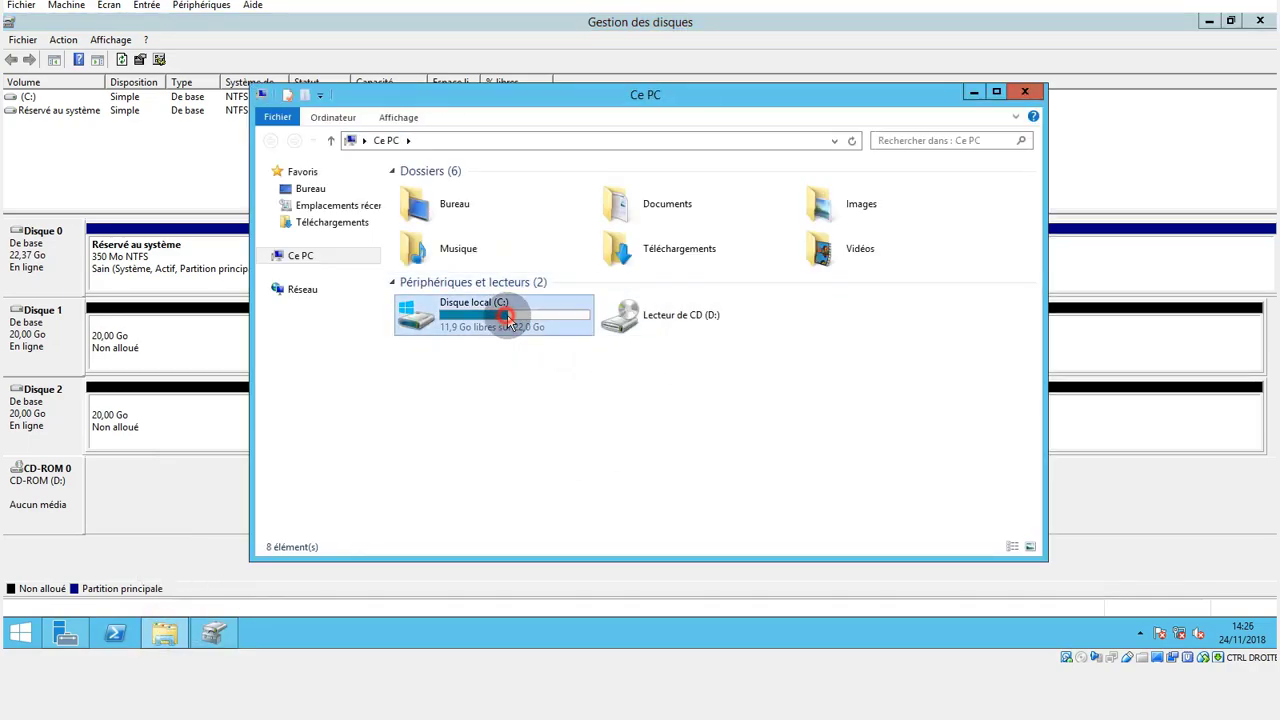
click(657, 320)
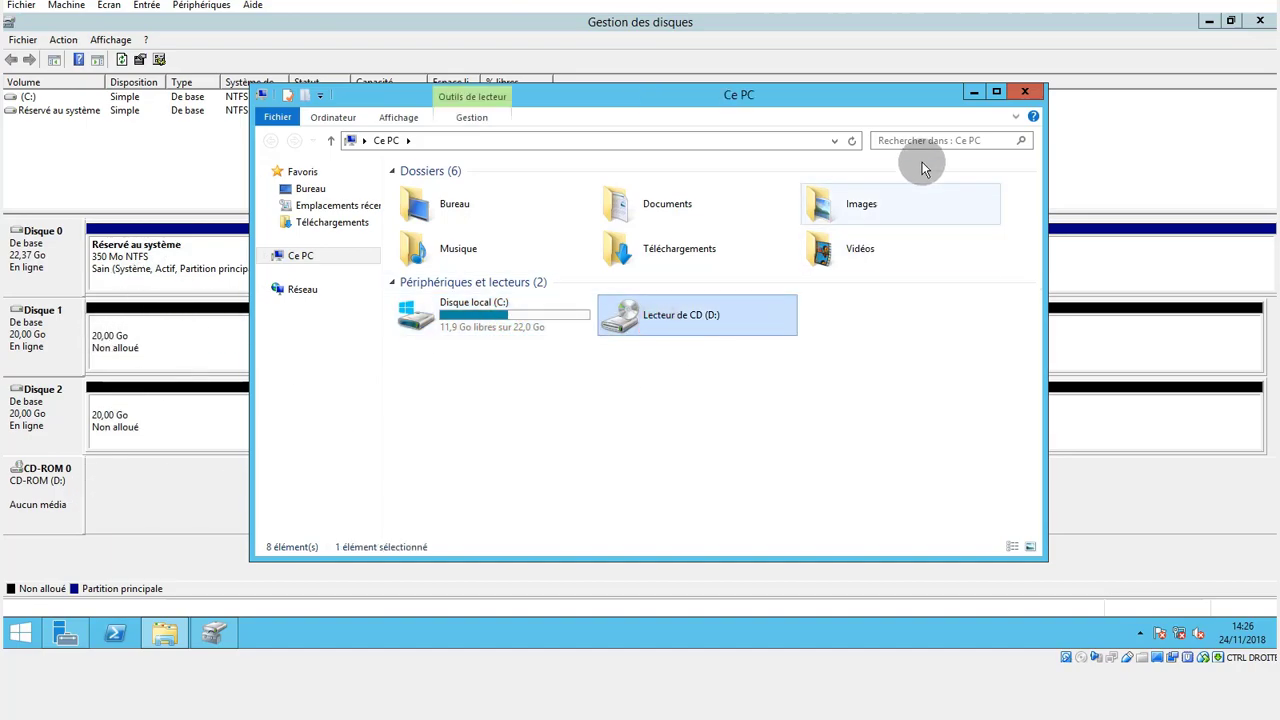
click(53, 514)
Start a new mirrored volume on Disque 1's unallocated space with 20476 Mo, and add Disque 2 to it.
click(131, 330)
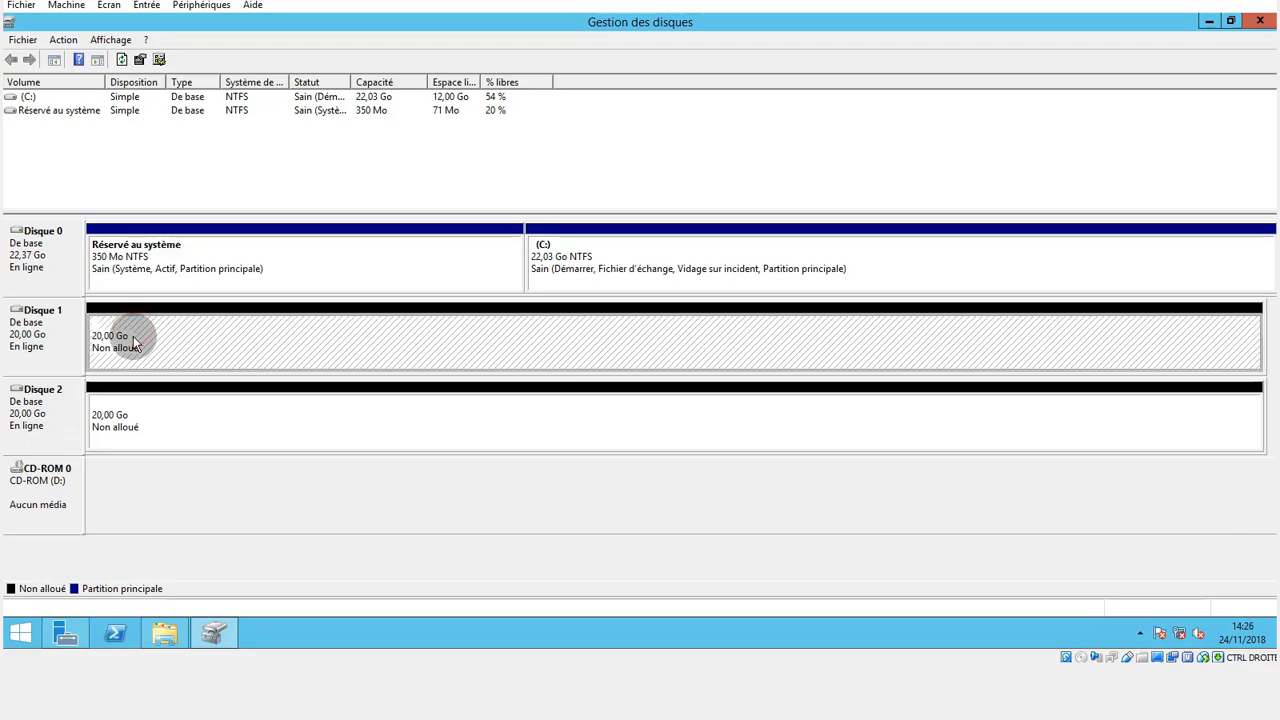
right_click(218, 348)
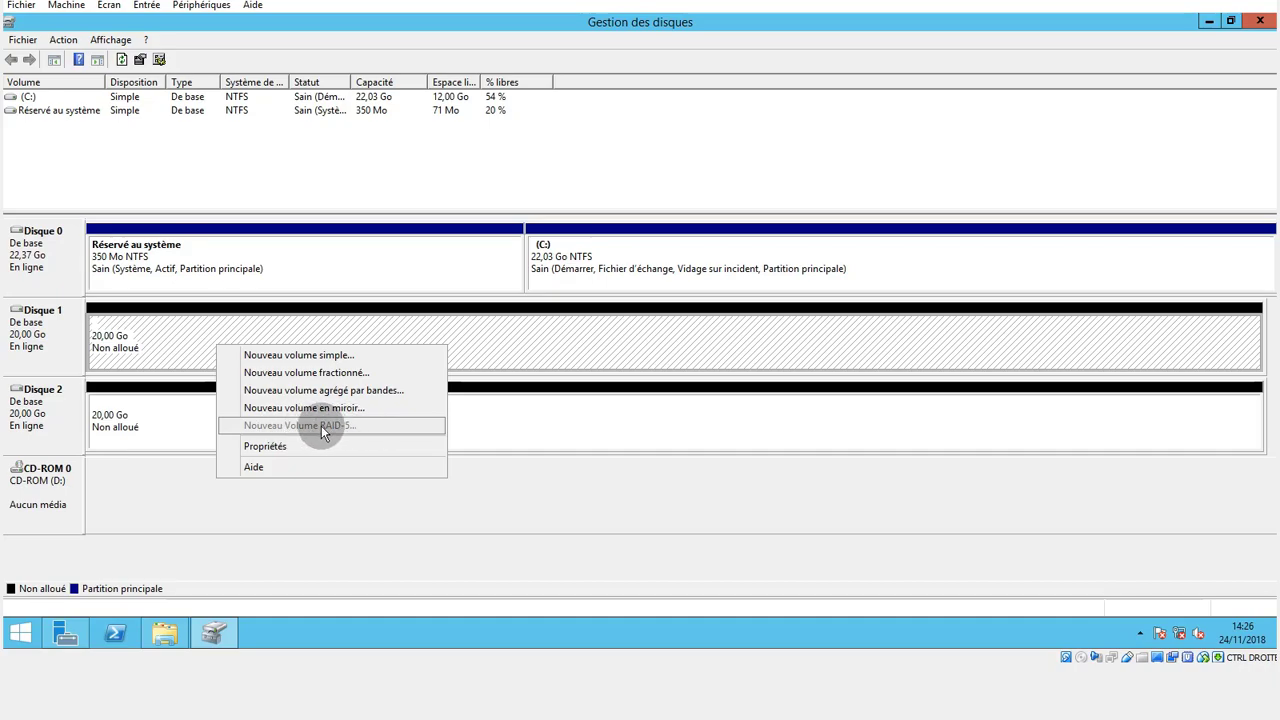
click(288, 407)
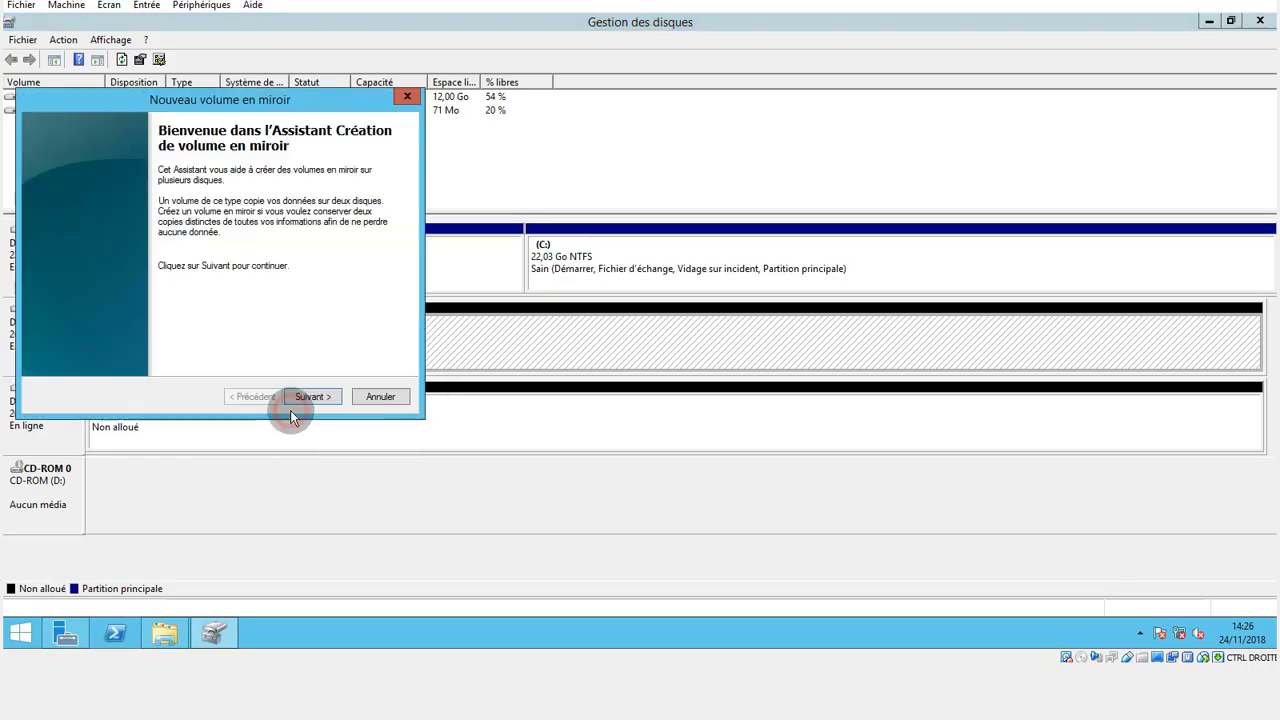
click(308, 396)
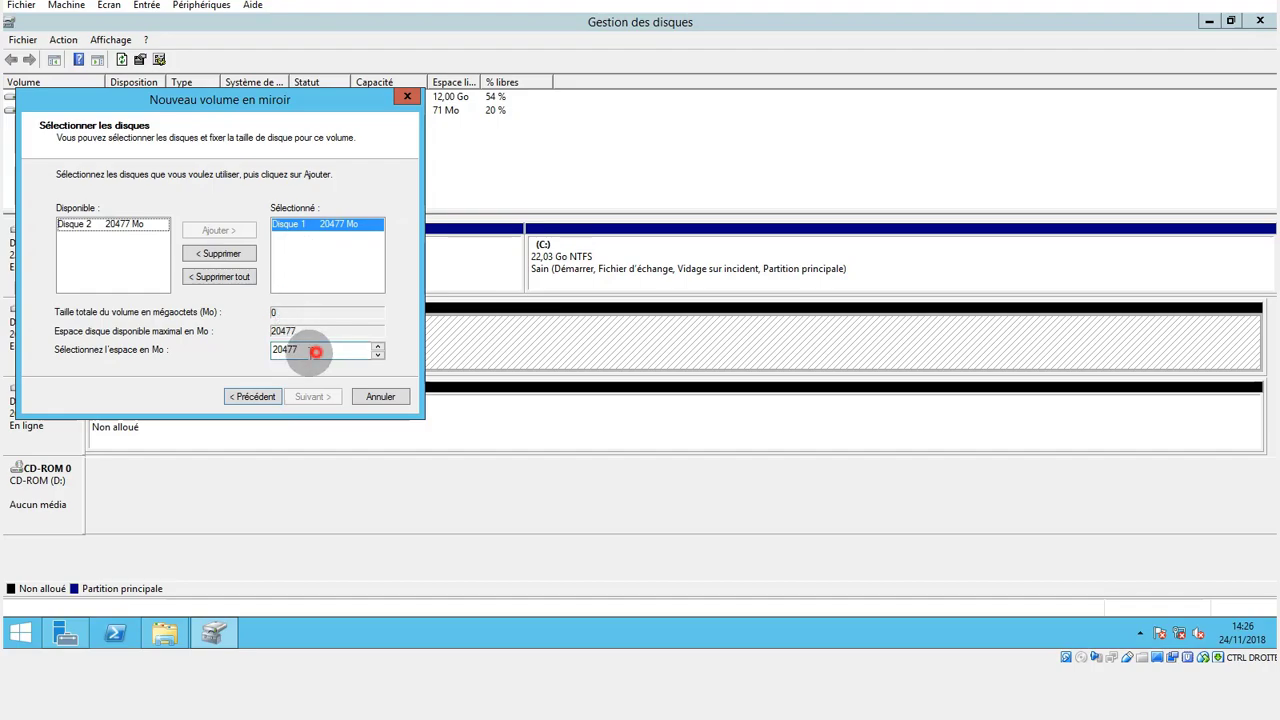
double_click(310, 349)
click(378, 356)
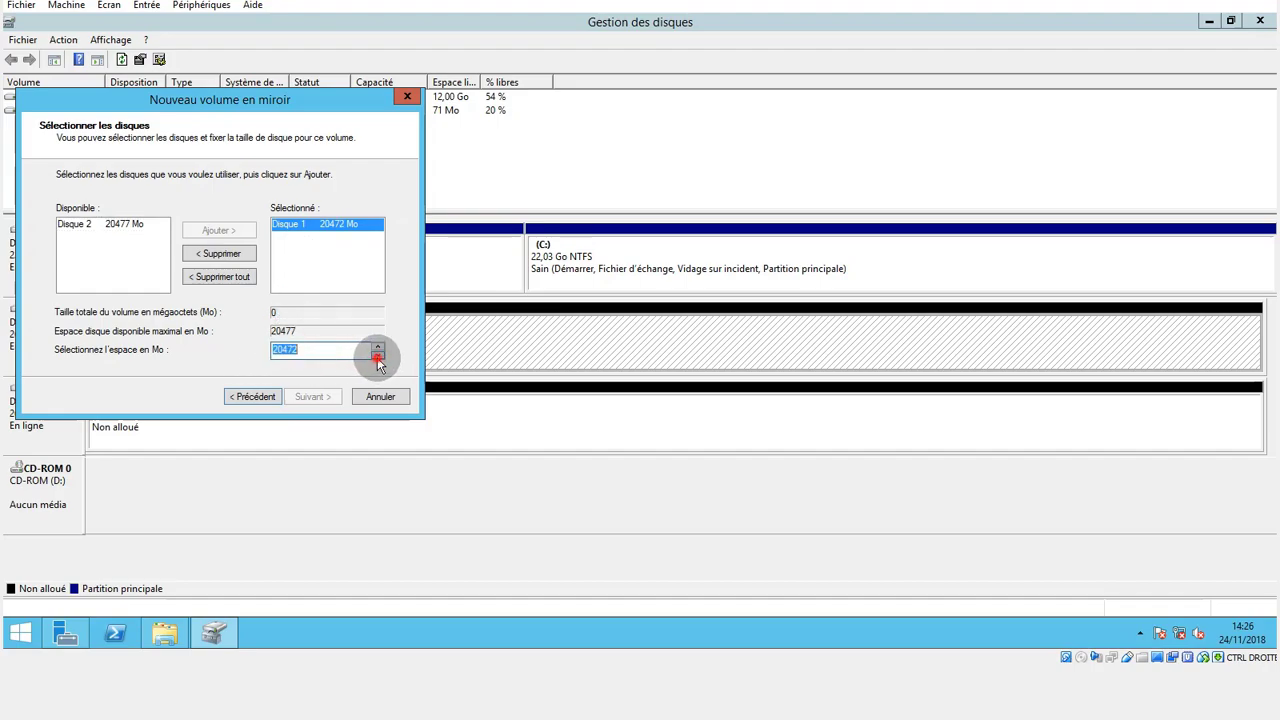
click(378, 354)
click(378, 345)
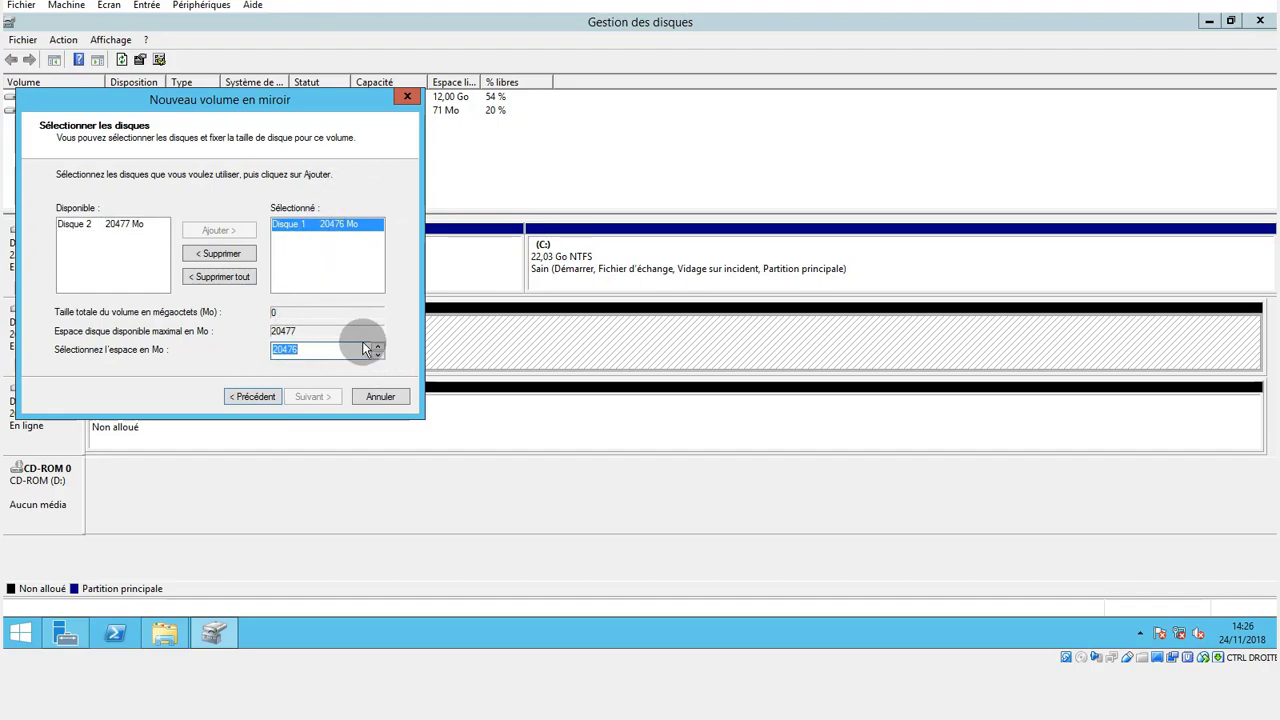
click(122, 224)
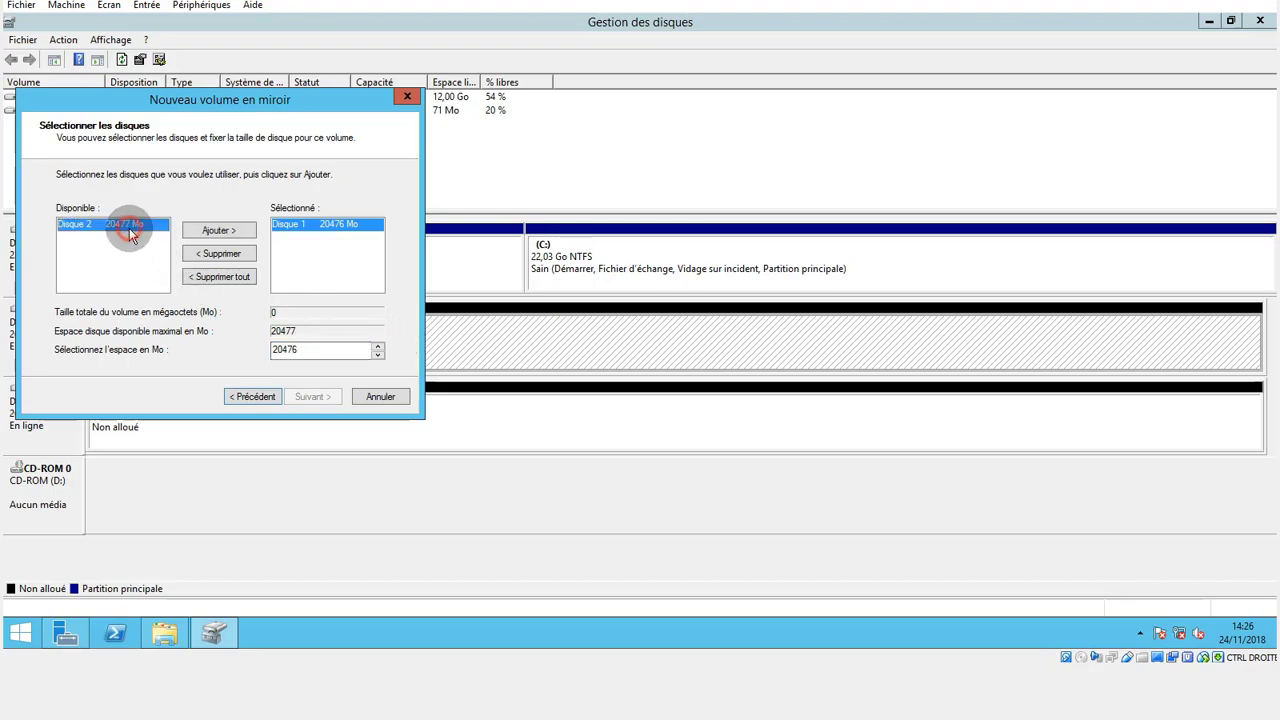
click(235, 232)
Set the mirrored volume's space to 20477 Mo on both disks and continue to the drive letter settings.
double_click(333, 350)
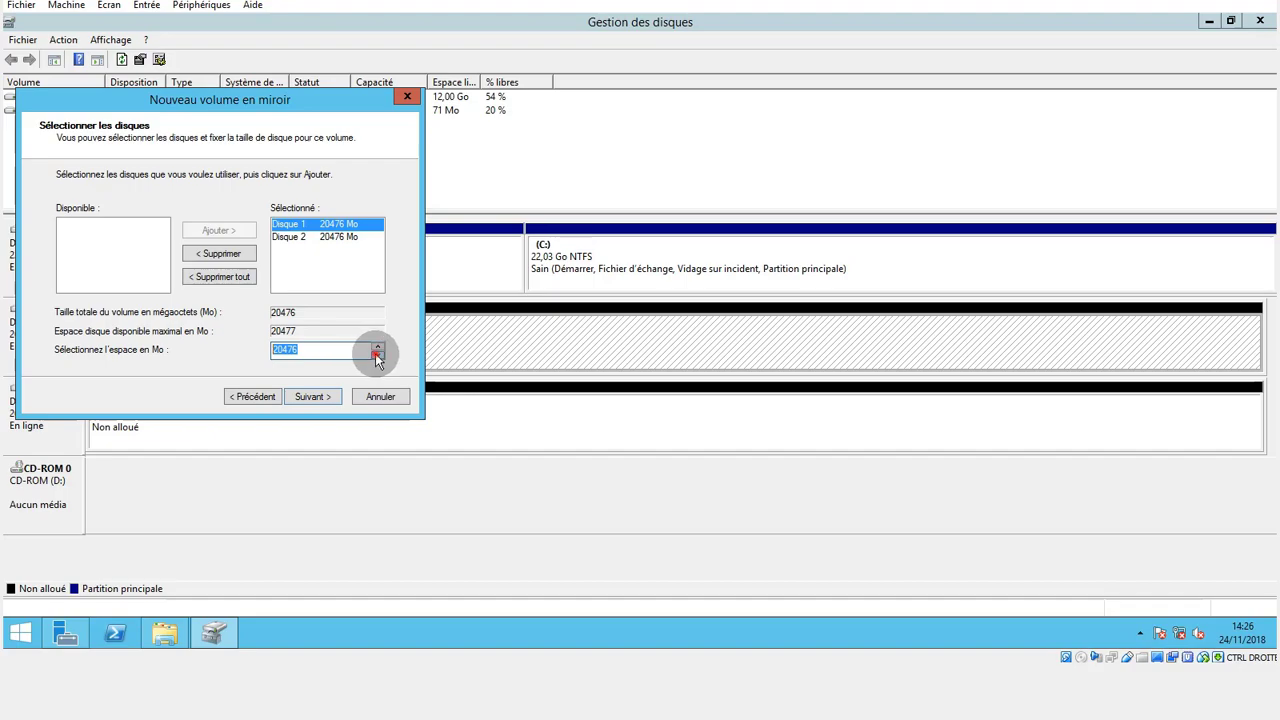
click(377, 354)
click(377, 345)
click(377, 345)
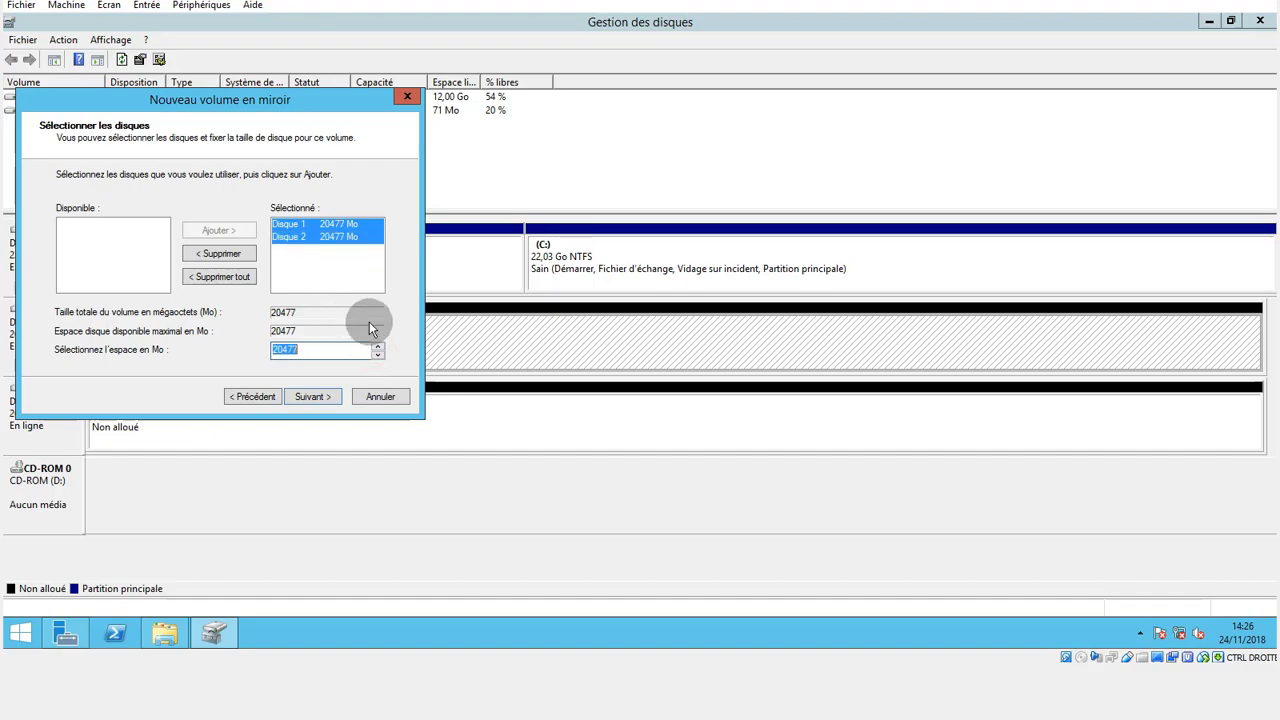
click(312, 397)
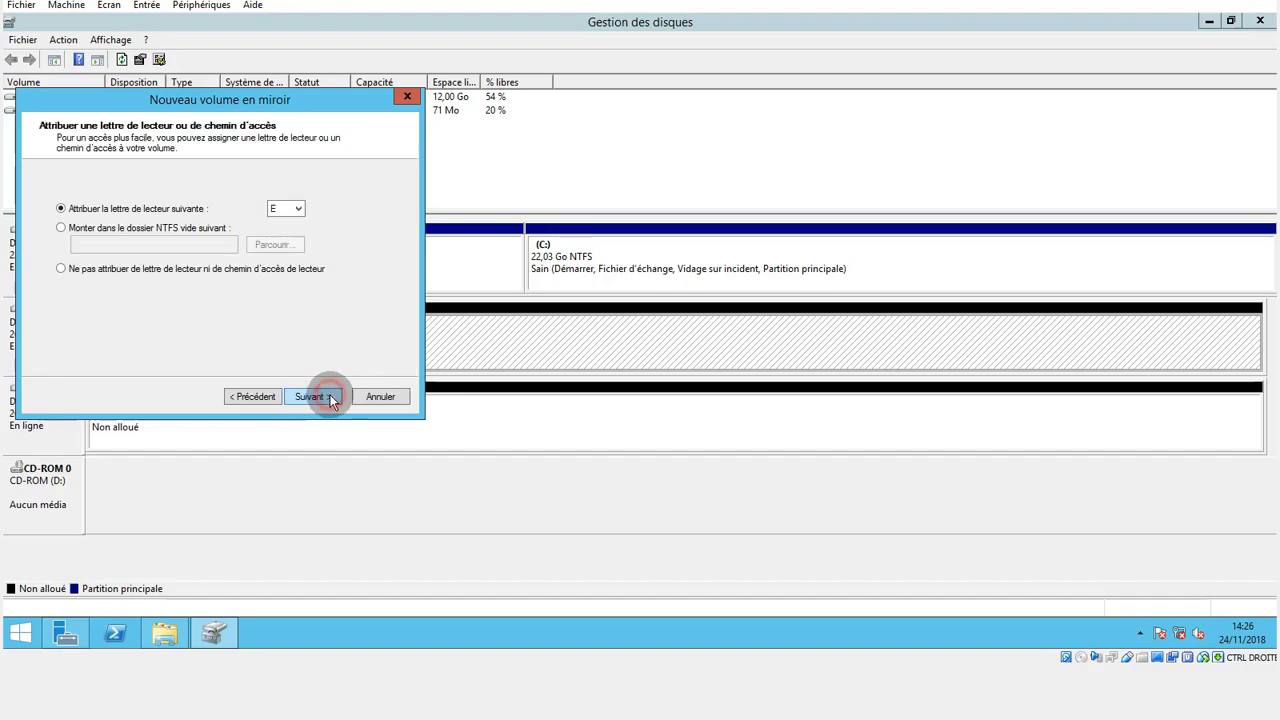
Assign drive letter R to the mirrored volume and continue to the formatting settings.
click(284, 208)
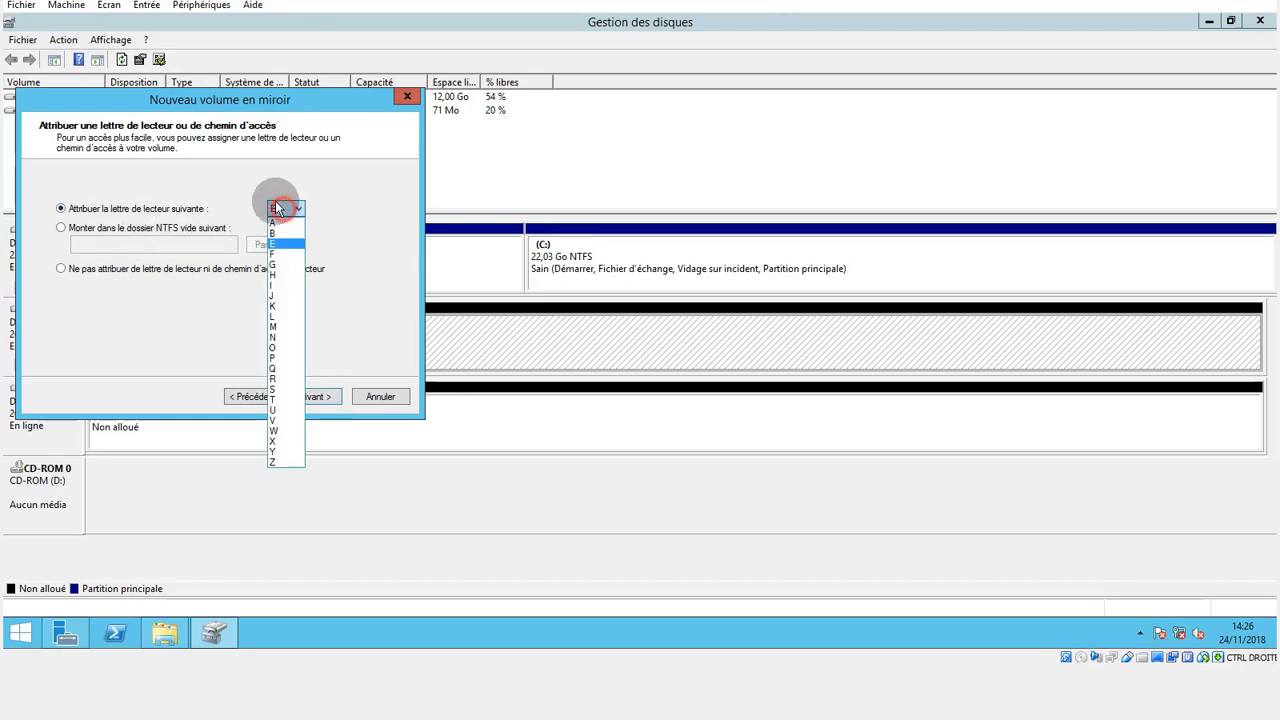
click(272, 378)
click(314, 393)
Set the volume to be quick-formatted as NTFS with the default allocation unit size and the name RAID1, and continue to the summary.
click(207, 247)
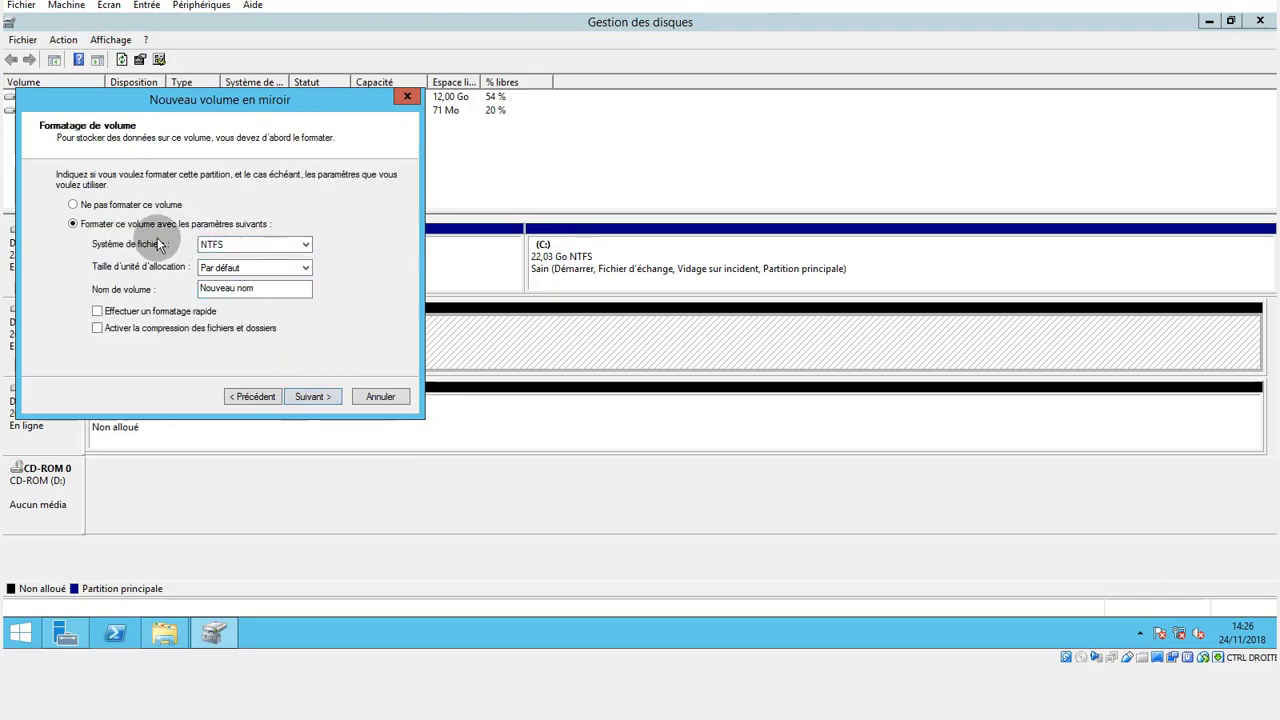
click(243, 267)
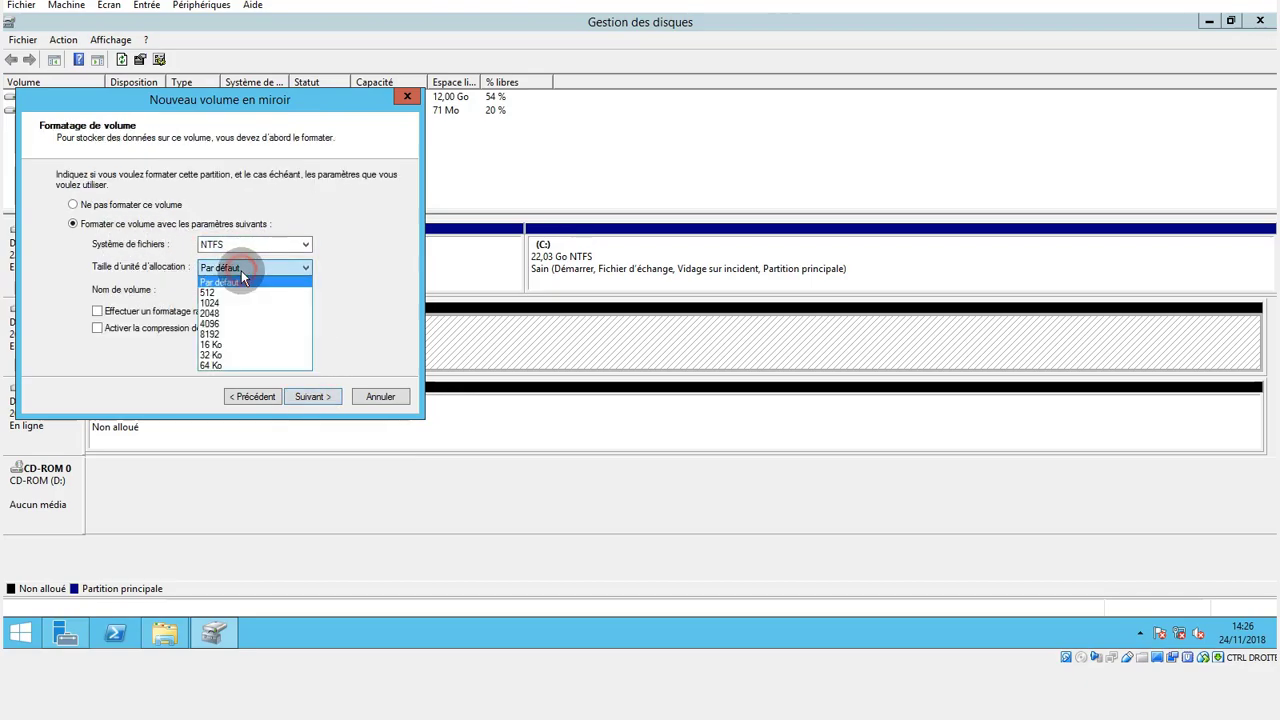
click(242, 280)
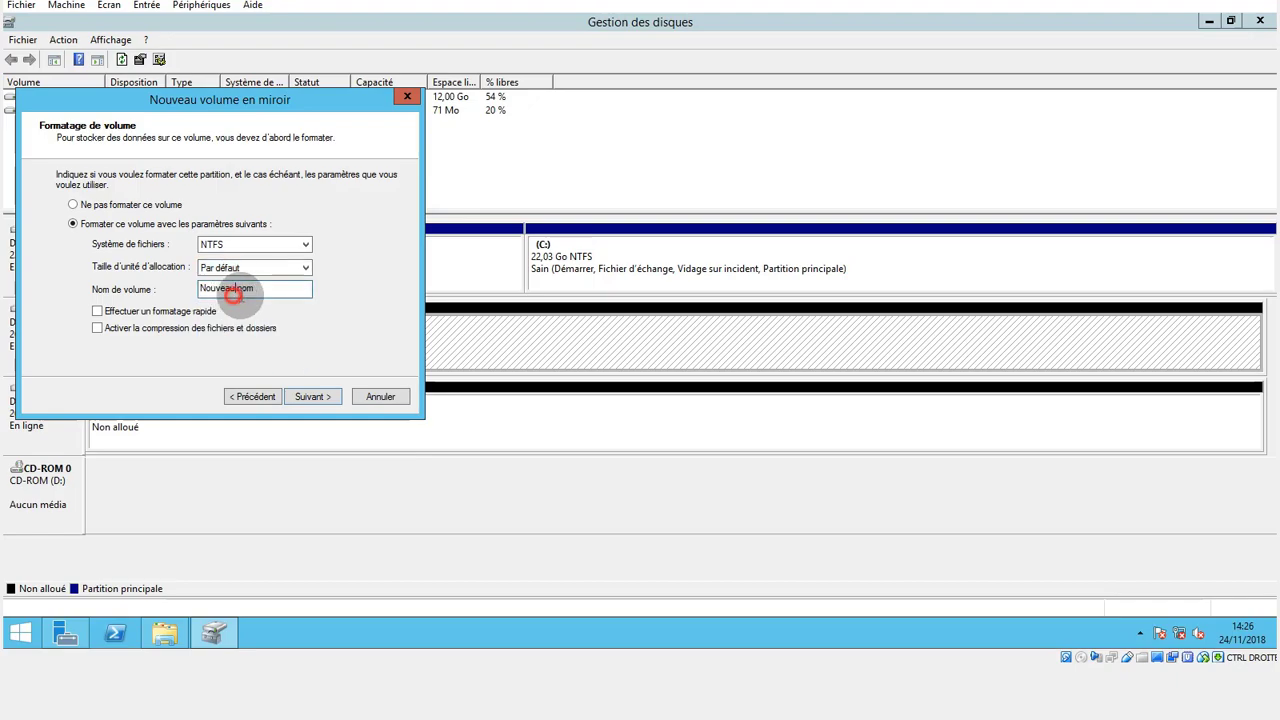
drag(236, 288, 163, 285)
text(RAID1)
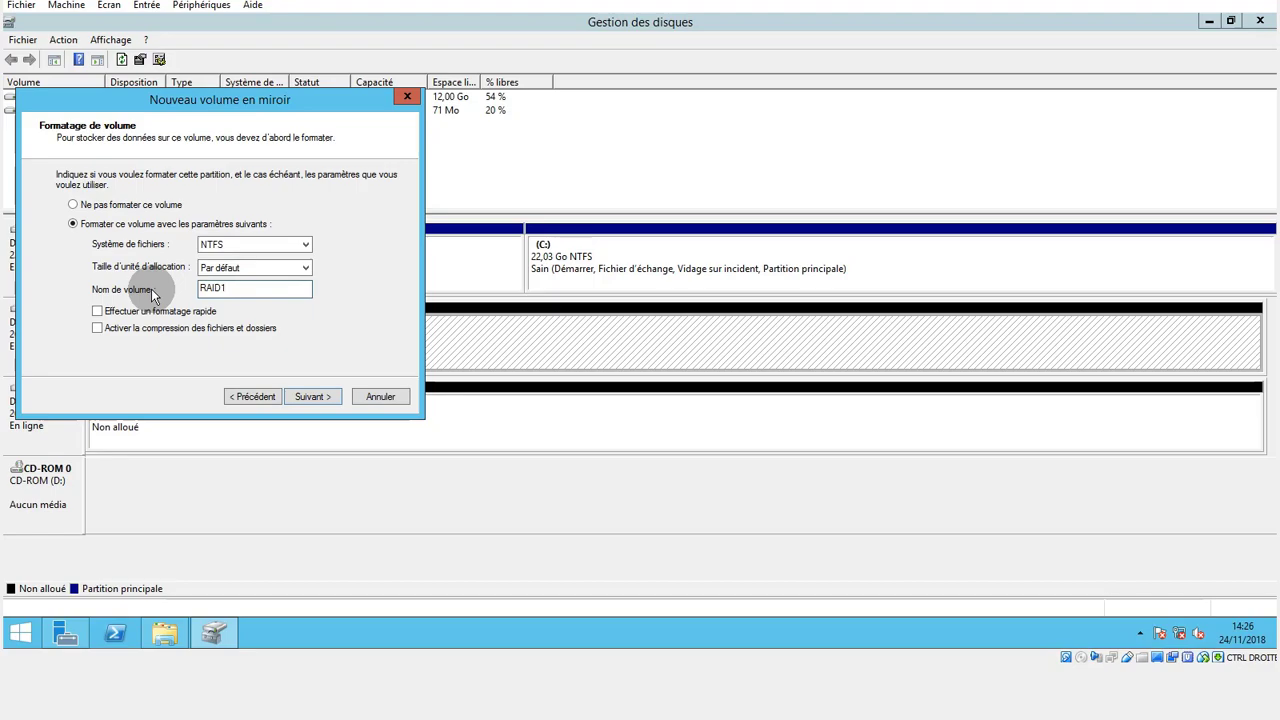
click(98, 311)
click(312, 396)
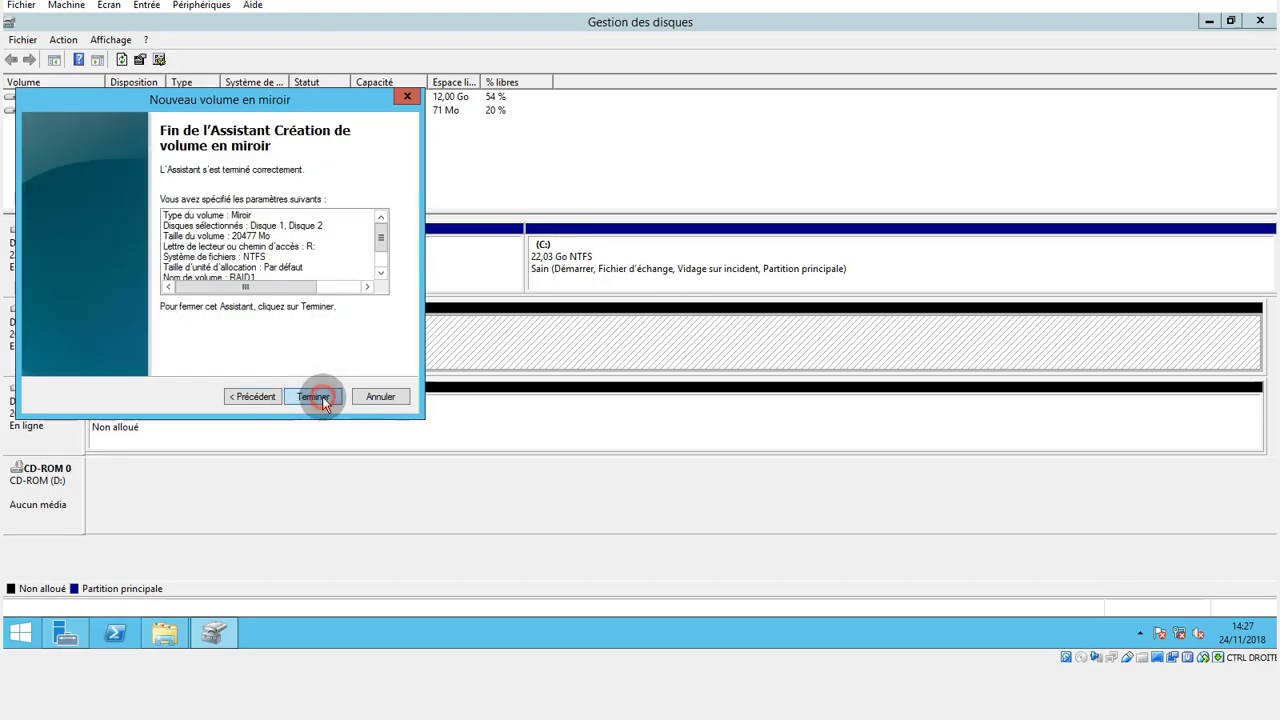
Complete the mirrored volume's creation and accept converting the basic disks to dynamic disks.
click(312, 396)
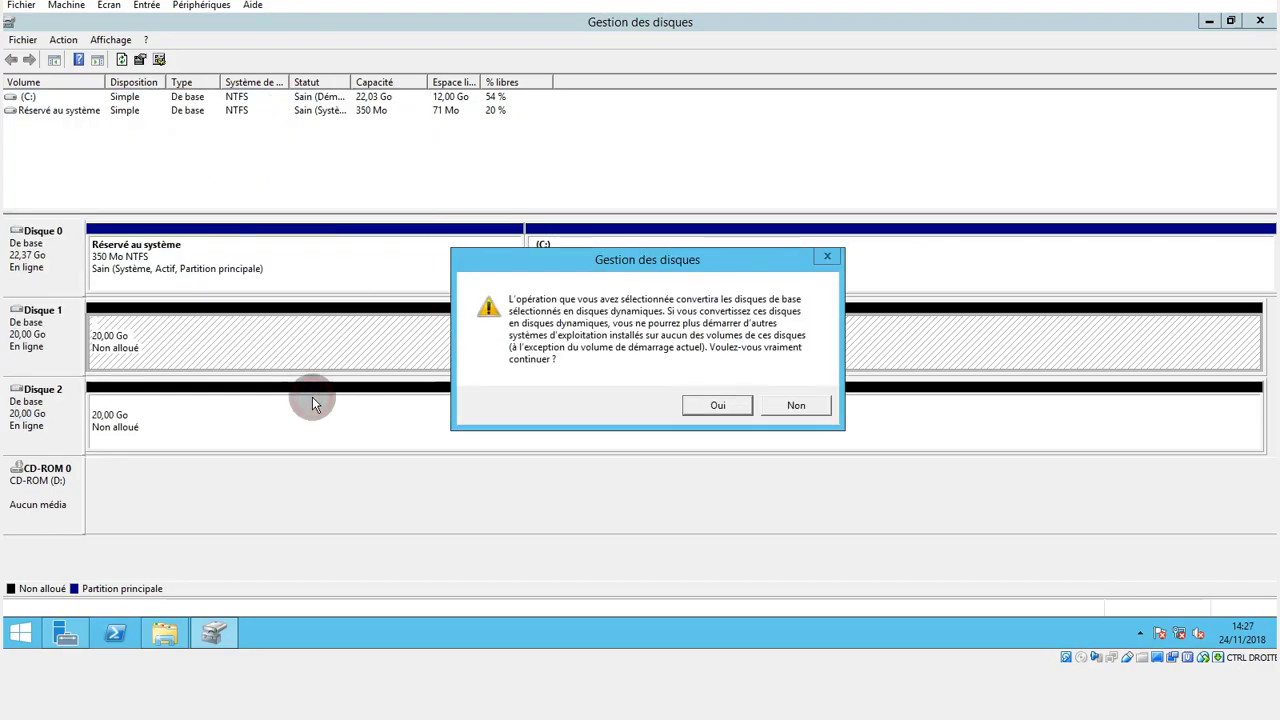
click(712, 405)
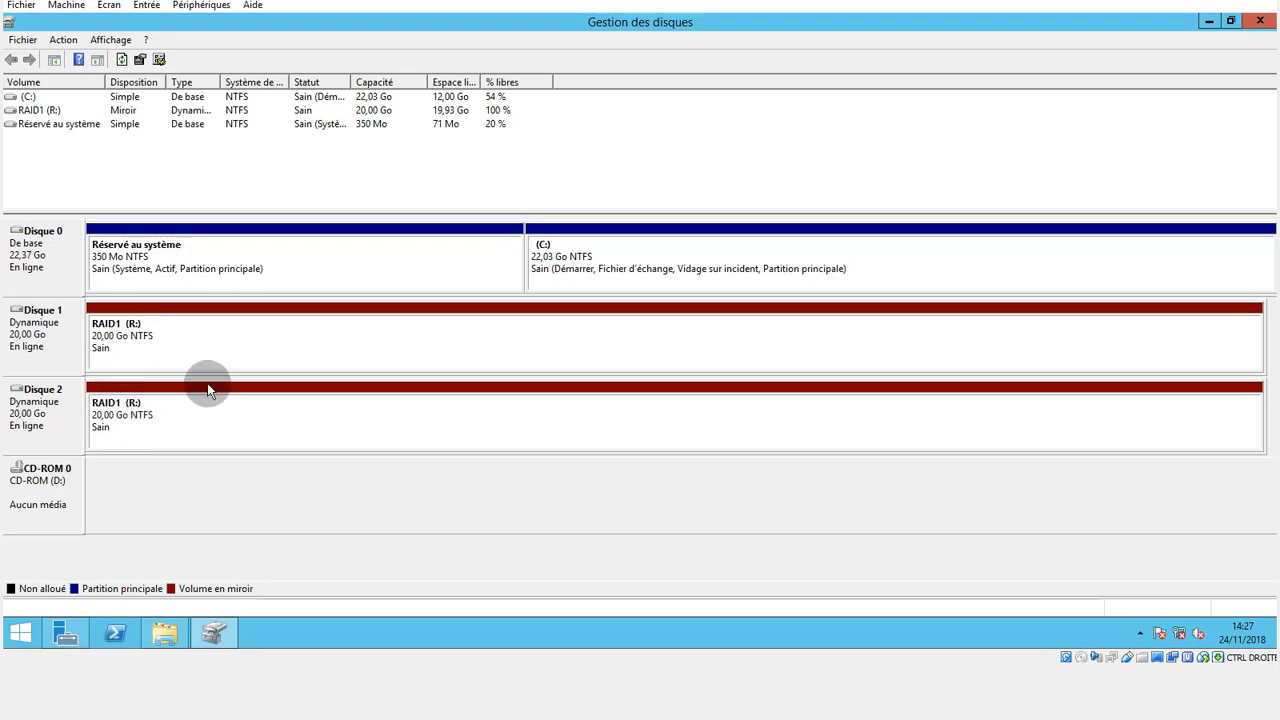
Check the contents of the RAID1 (R:) drive in File Explorer, and the actions available for Disque 1 in Disk Management.
click(164, 632)
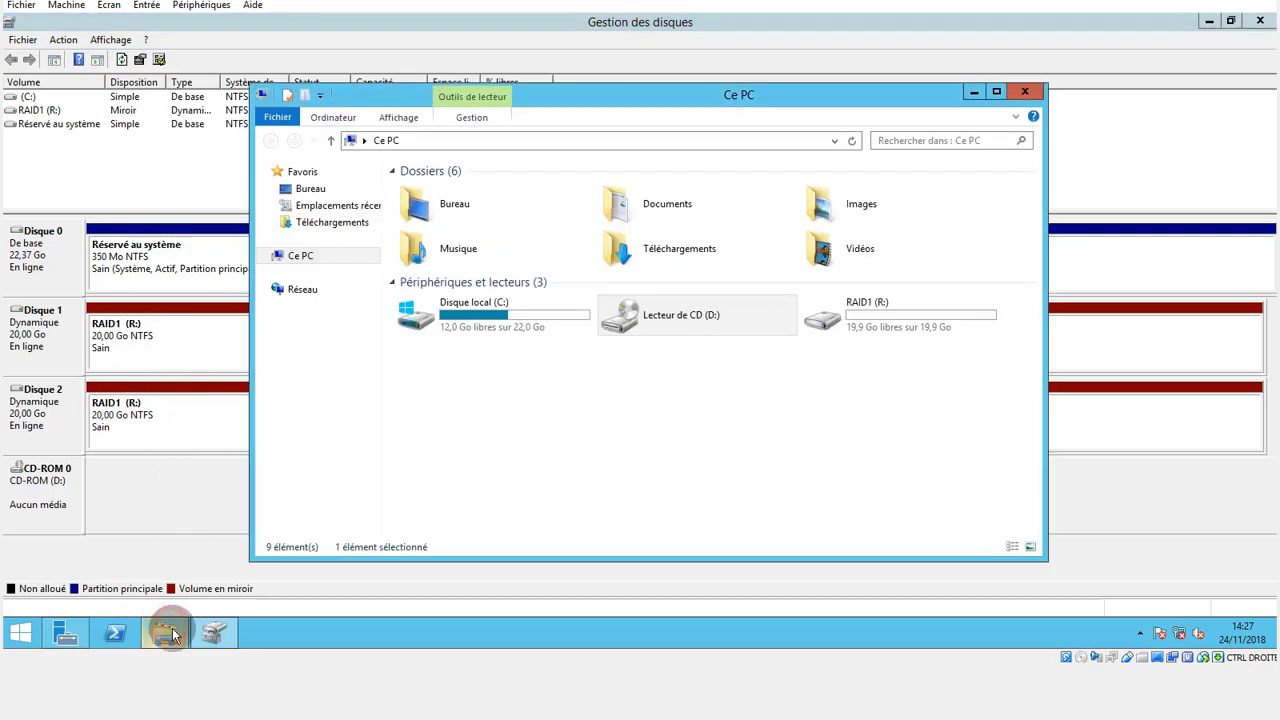
click(708, 426)
click(871, 333)
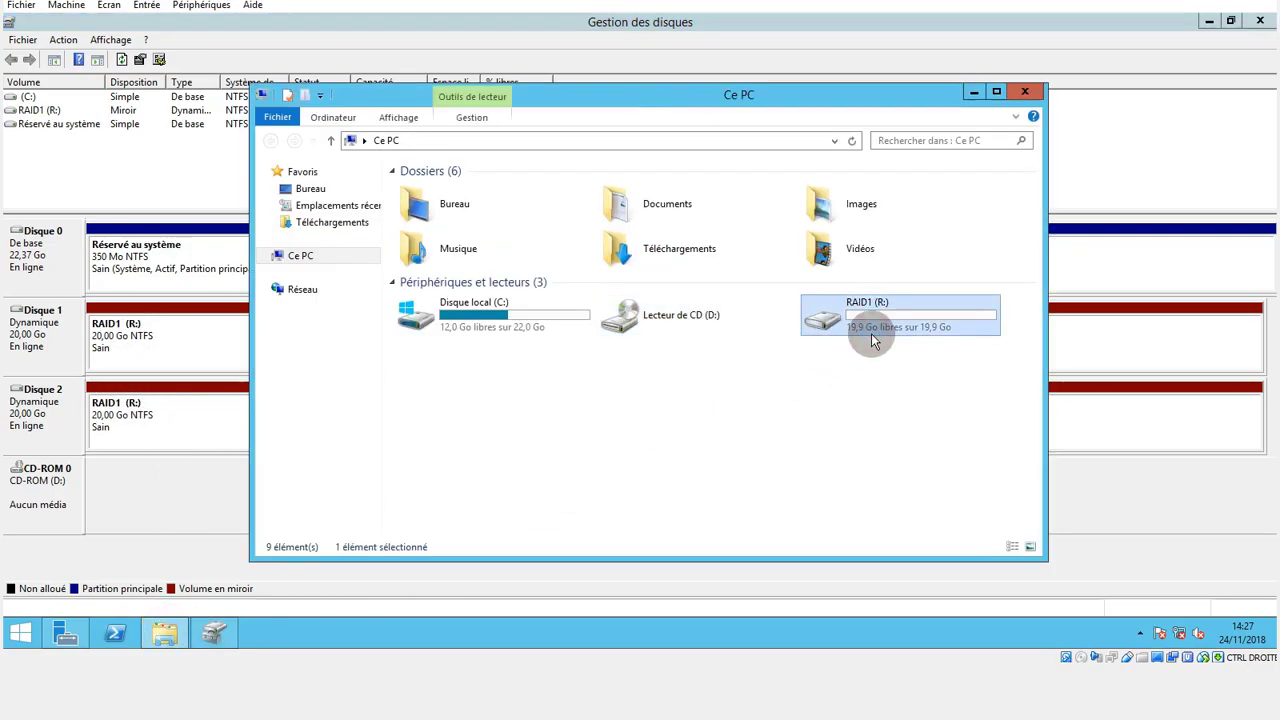
double_click(871, 333)
click(270, 140)
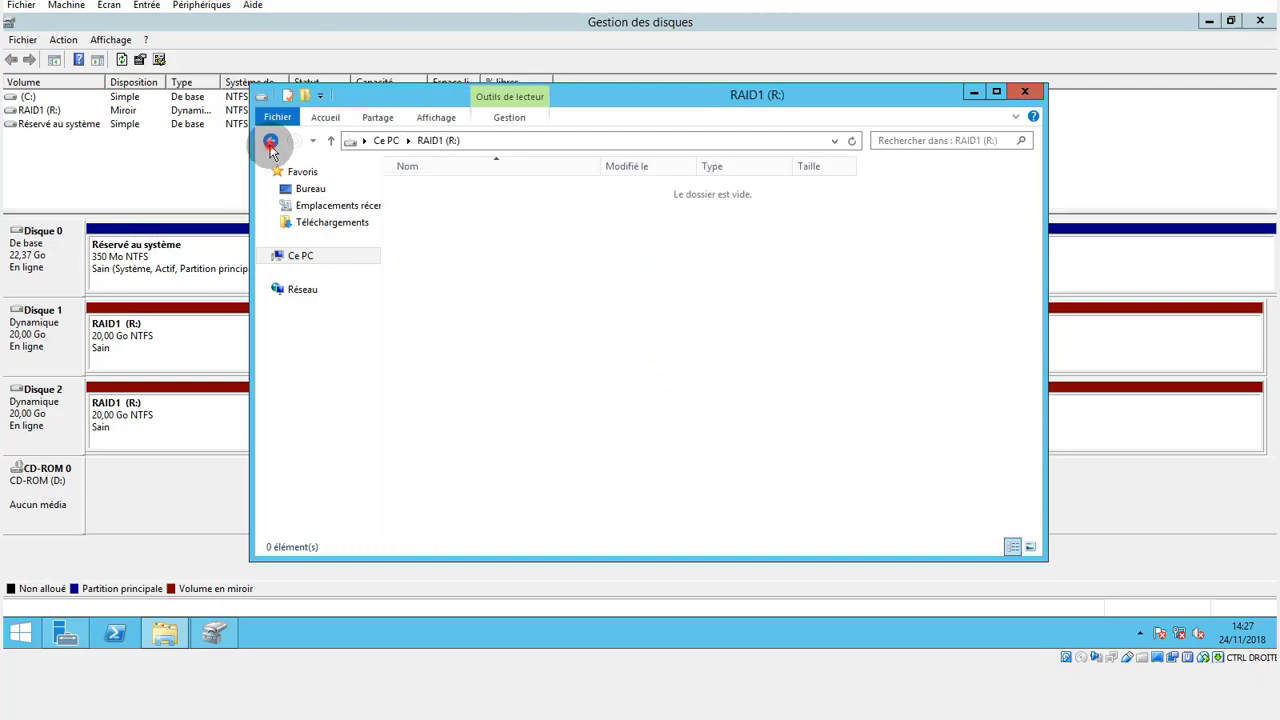
click(973, 91)
right_click(50, 338)
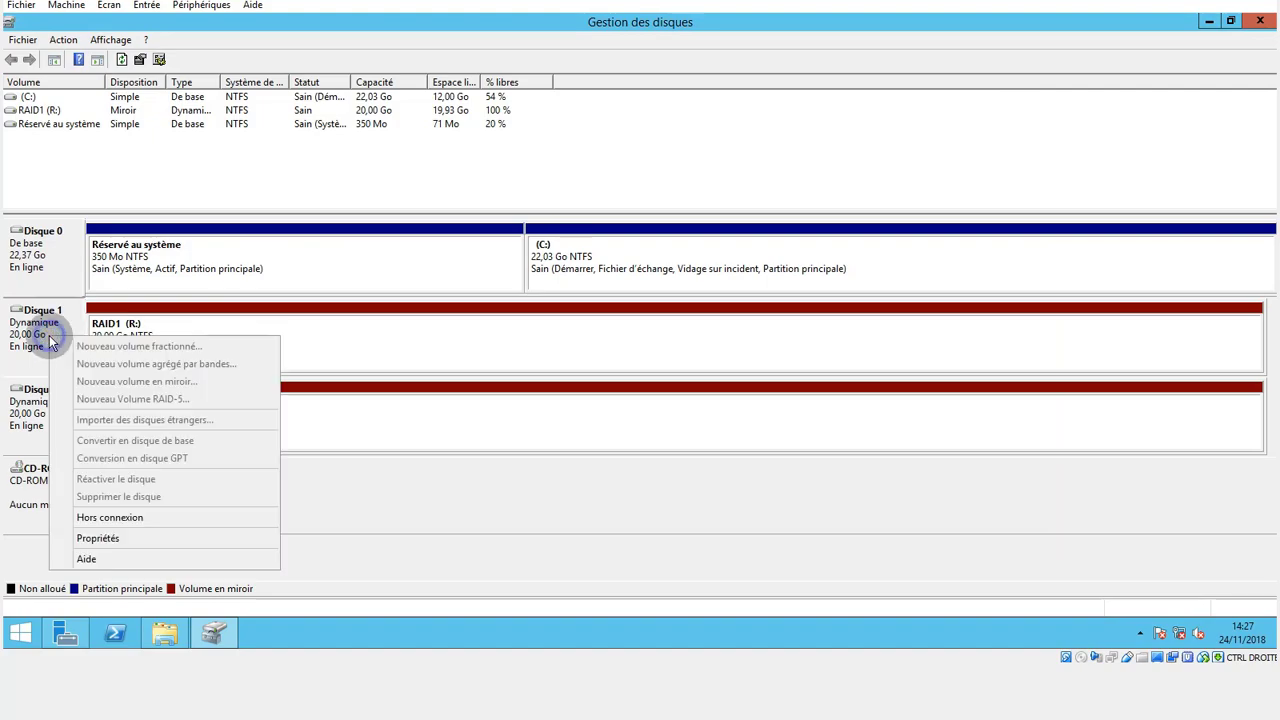
click(382, 468)
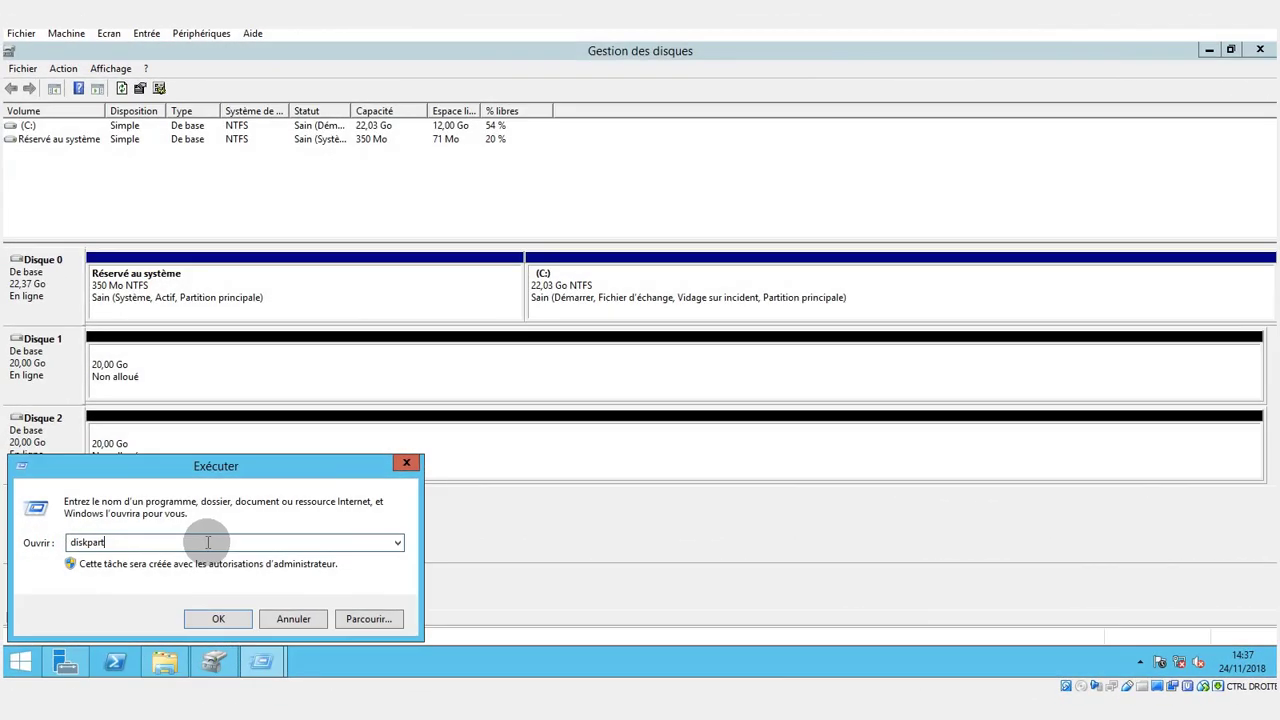
Run diskpart and arrange its window so it is taller and leaves the disk list in view.
click(206, 542)
click(229, 541)
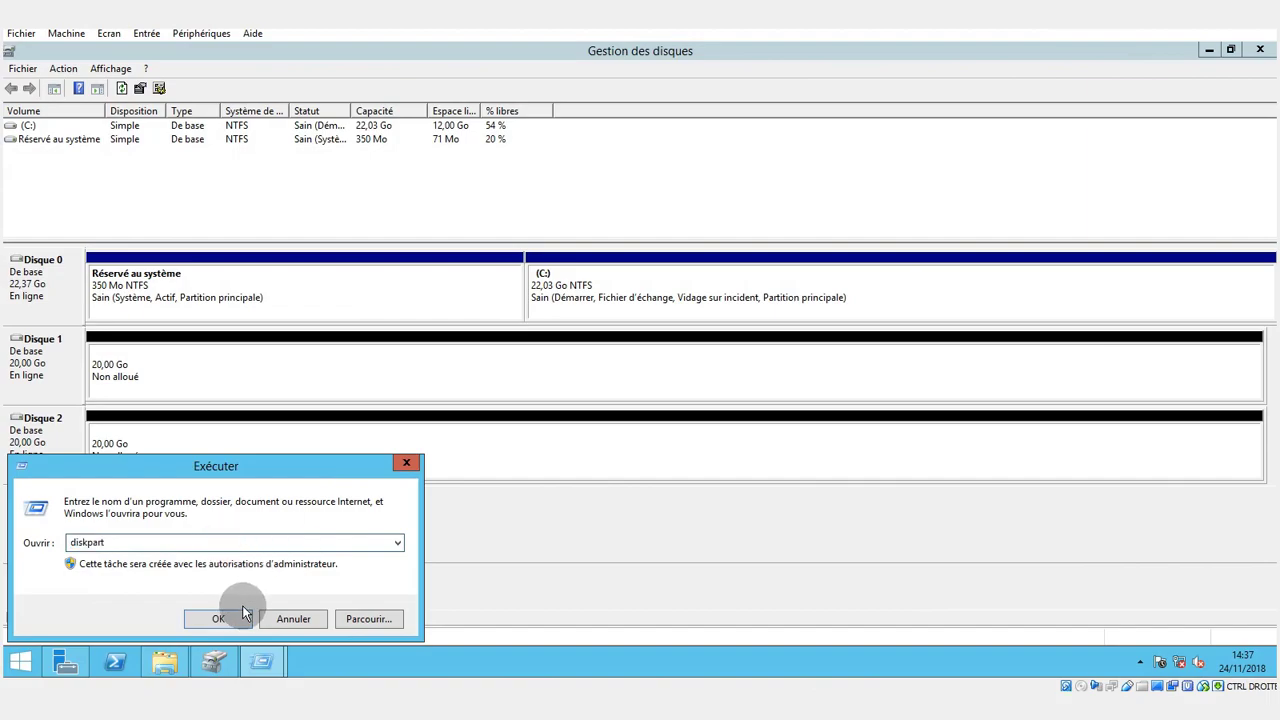
click(220, 618)
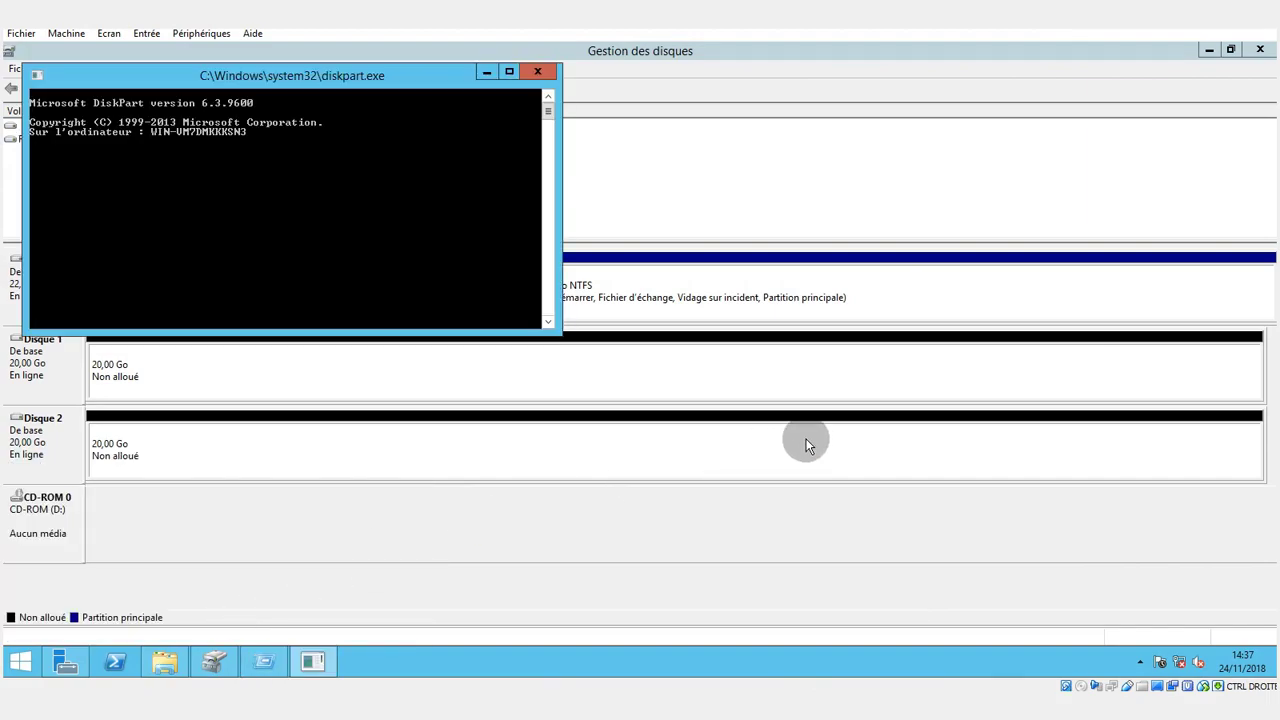
drag(390, 76, 952, 118)
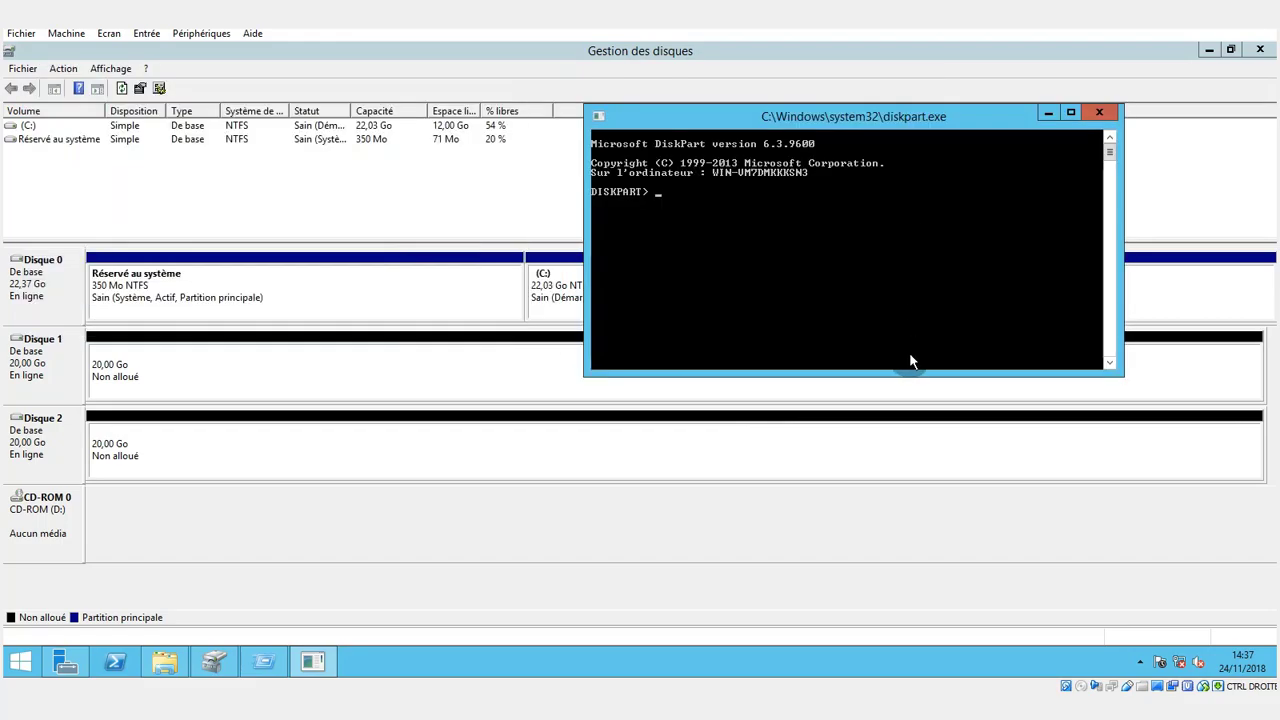
drag(900, 375, 920, 612)
drag(825, 106, 815, 46)
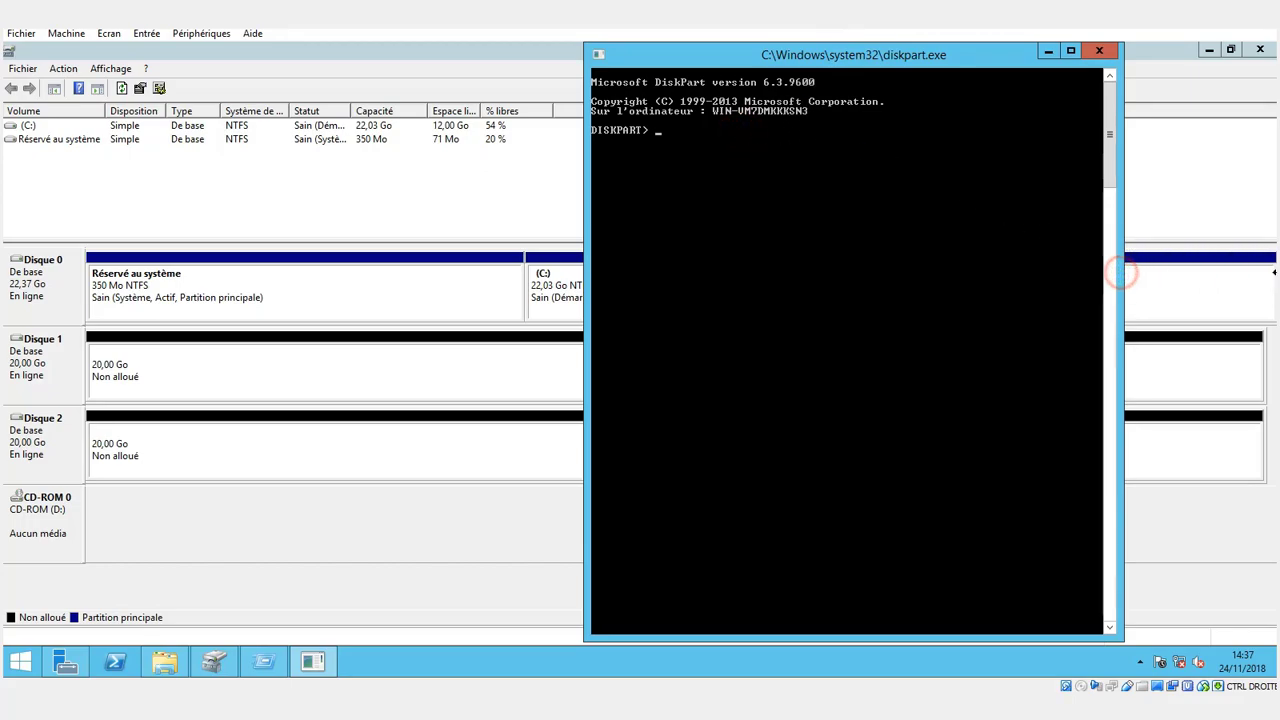
List the server's disks in diskpart.
click(909, 151)
text(list disk)
key(Return)
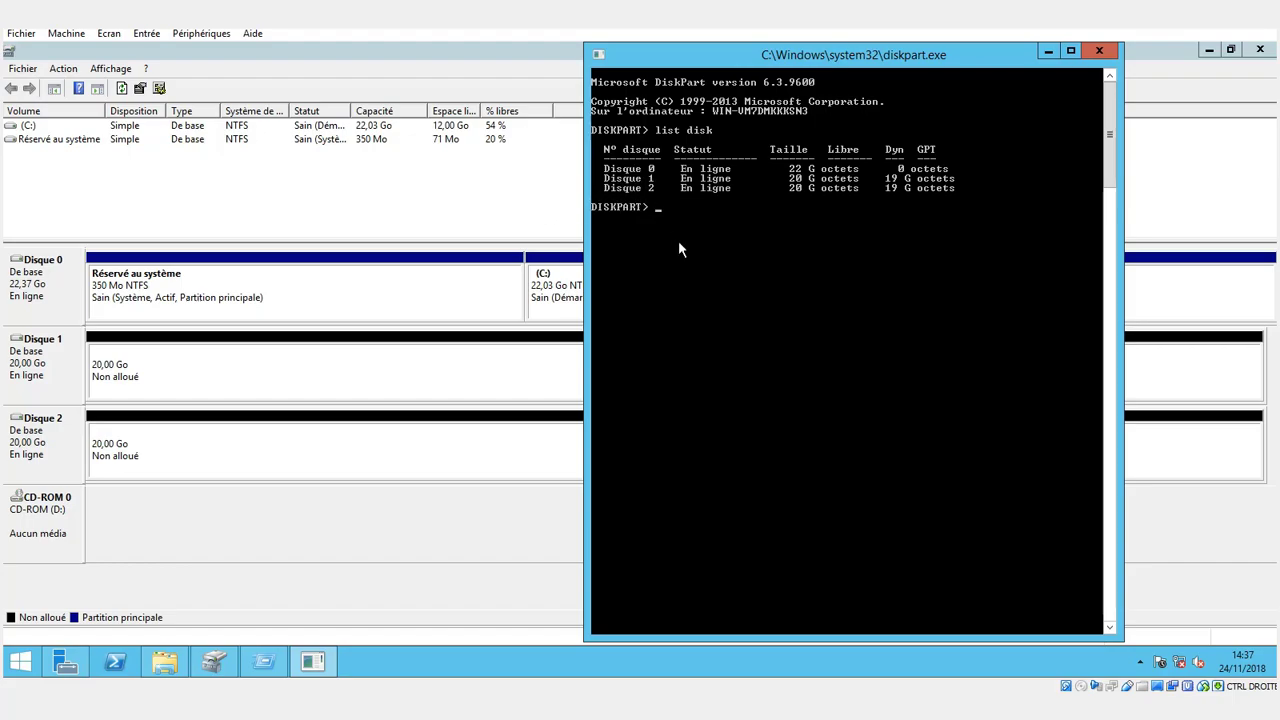
Select disk 1 in diskpart and convert it to dynamic.
text(select disk 1)
key(Return)
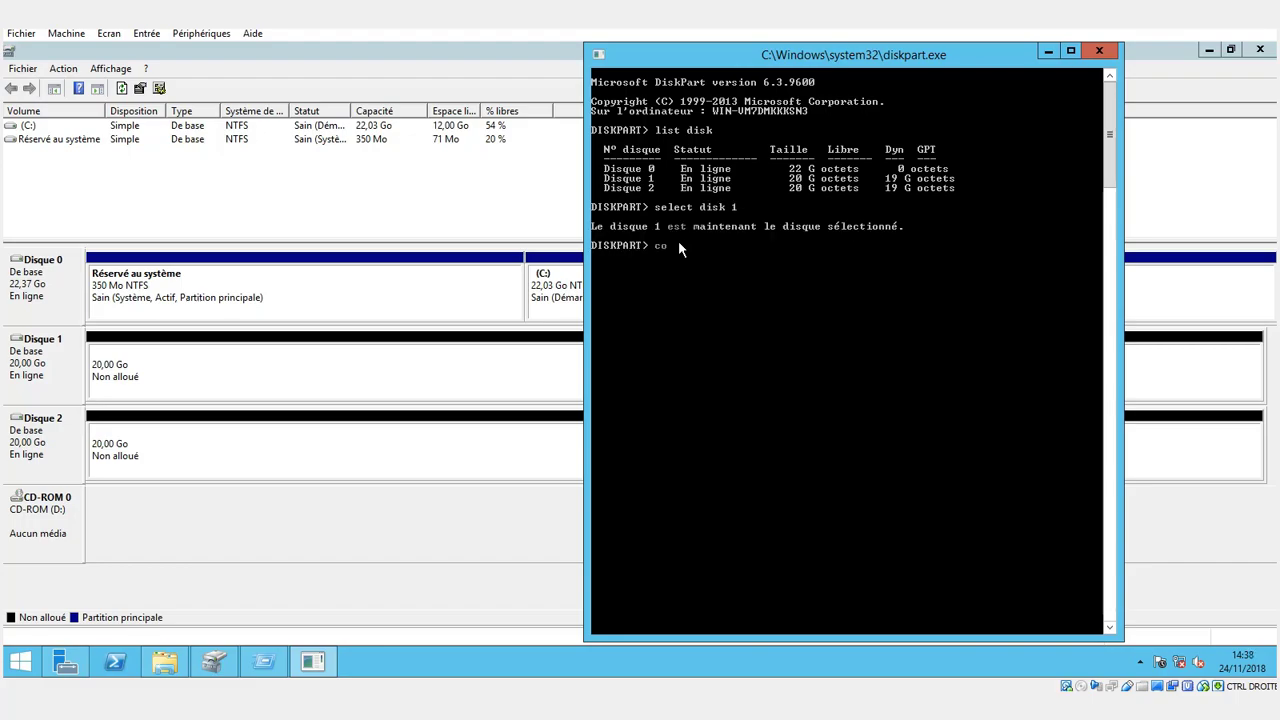
text(convert dynamic)
key(Return)
Select disk 2 in diskpart and convert it to dynamic as well.
key(Up)
key(Up)
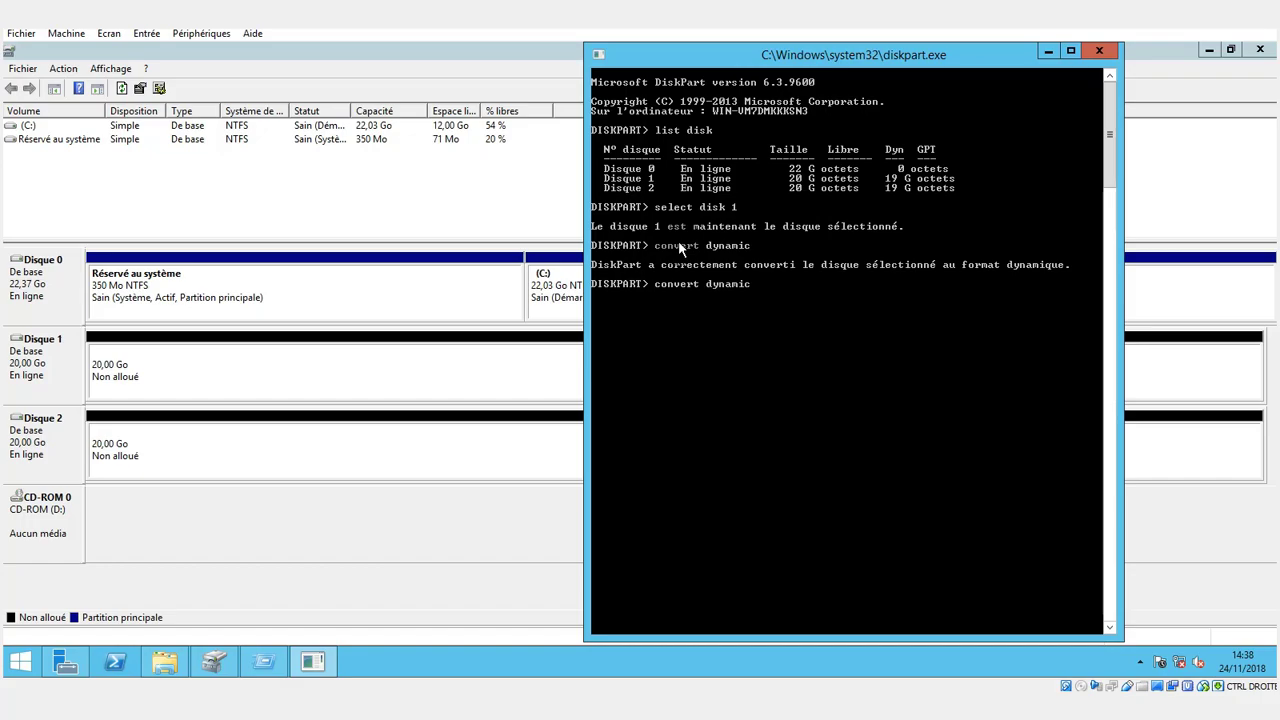
key(BackSpace)
text(2)
key(Return)
key(Up)
key(Up)
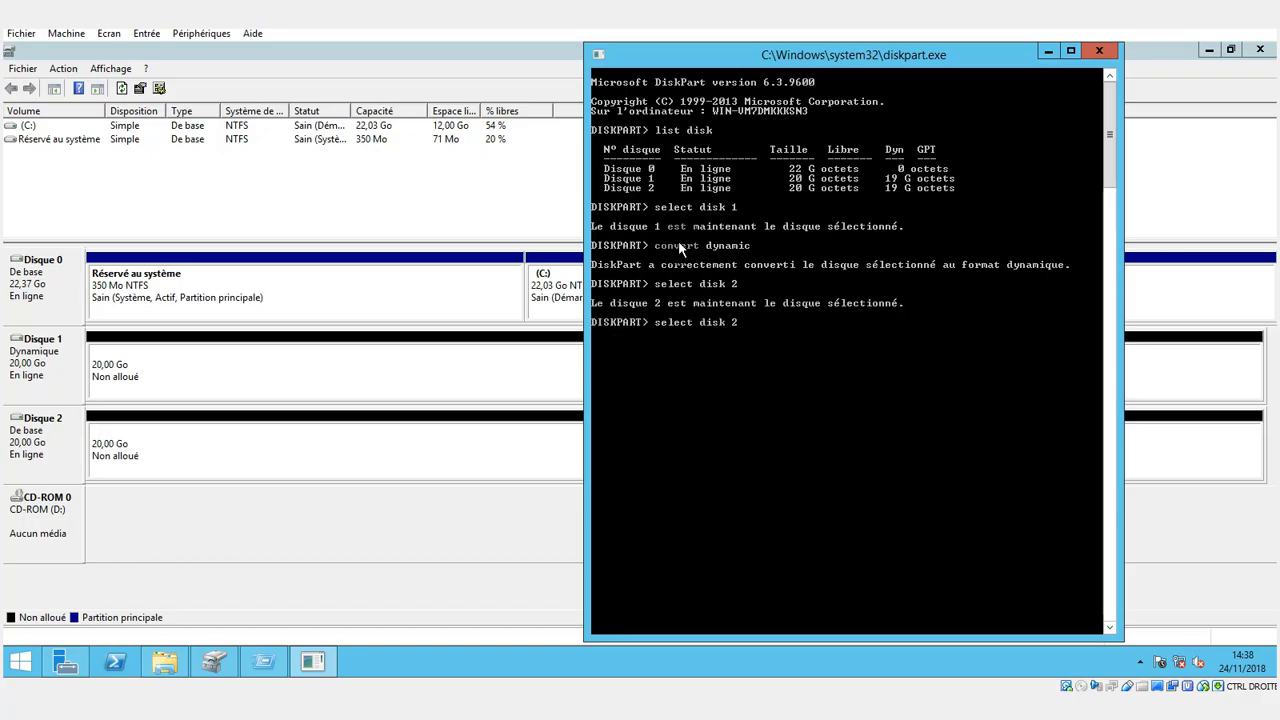
key(Return)
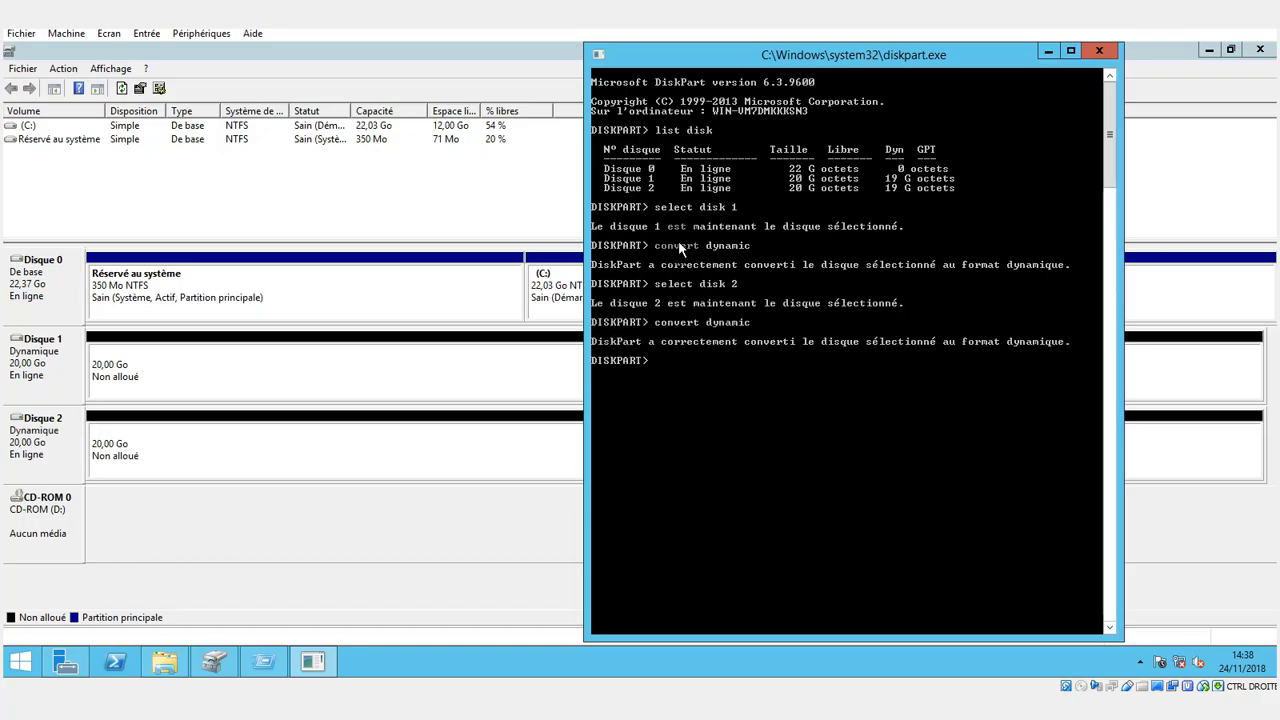
Create a mirrored volume across disks 1 and 2 with the command "creat volume mirror disk 1,2".
text(creat)
text( volune mi)
text(rr)
text(or disk)
text( 1)
text(;)
text(2)
key(Return)
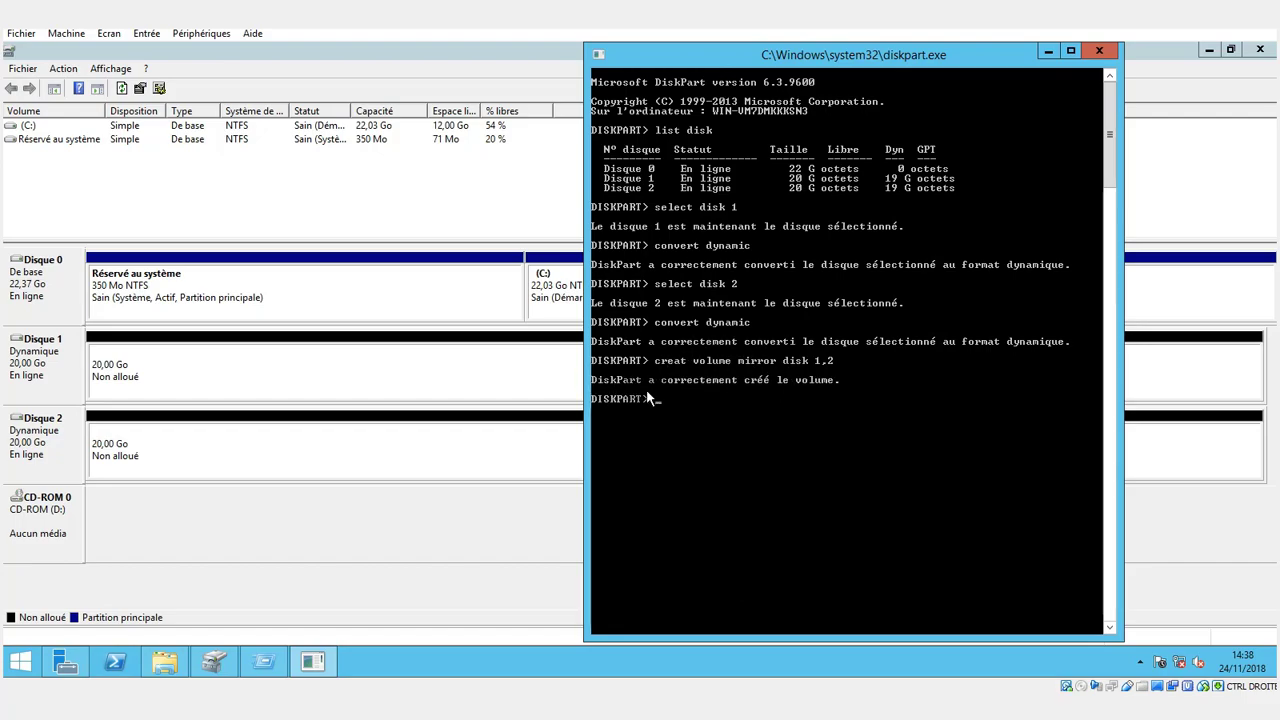
Examine the new mirrored volume on Disque 1 and Disque 2 in Disk Management.
click(674, 402)
click(226, 382)
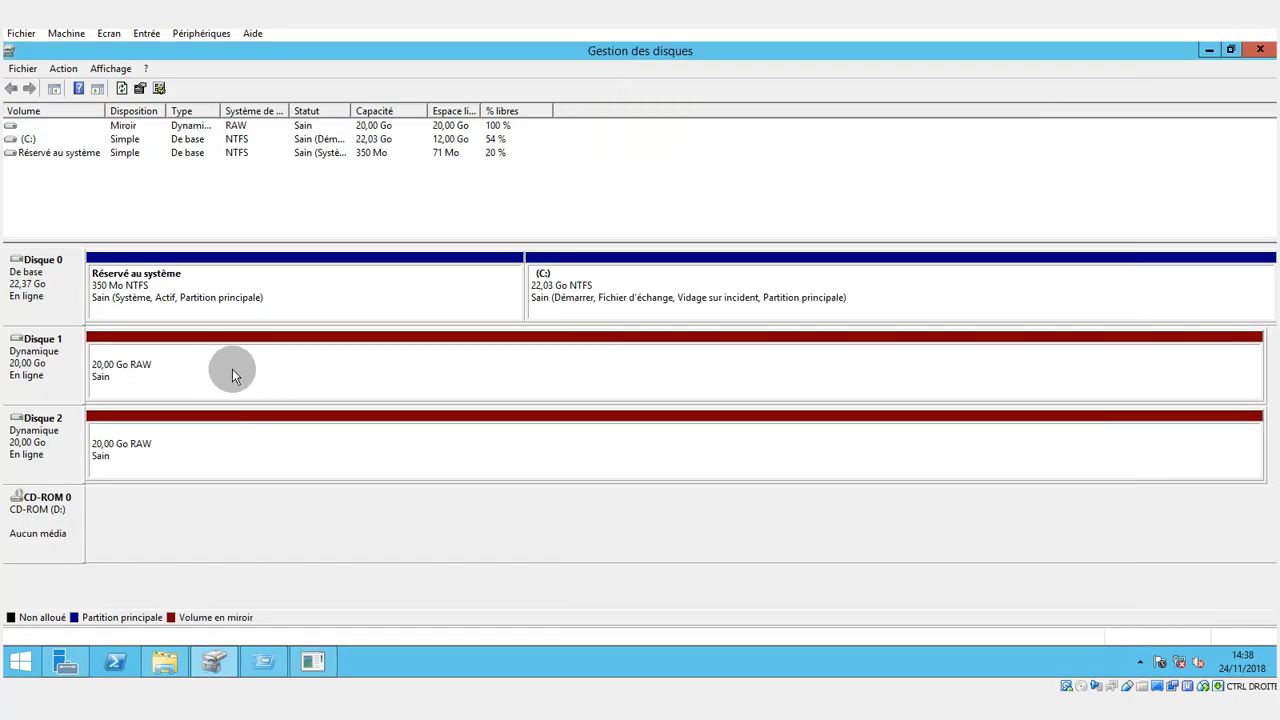
click(199, 387)
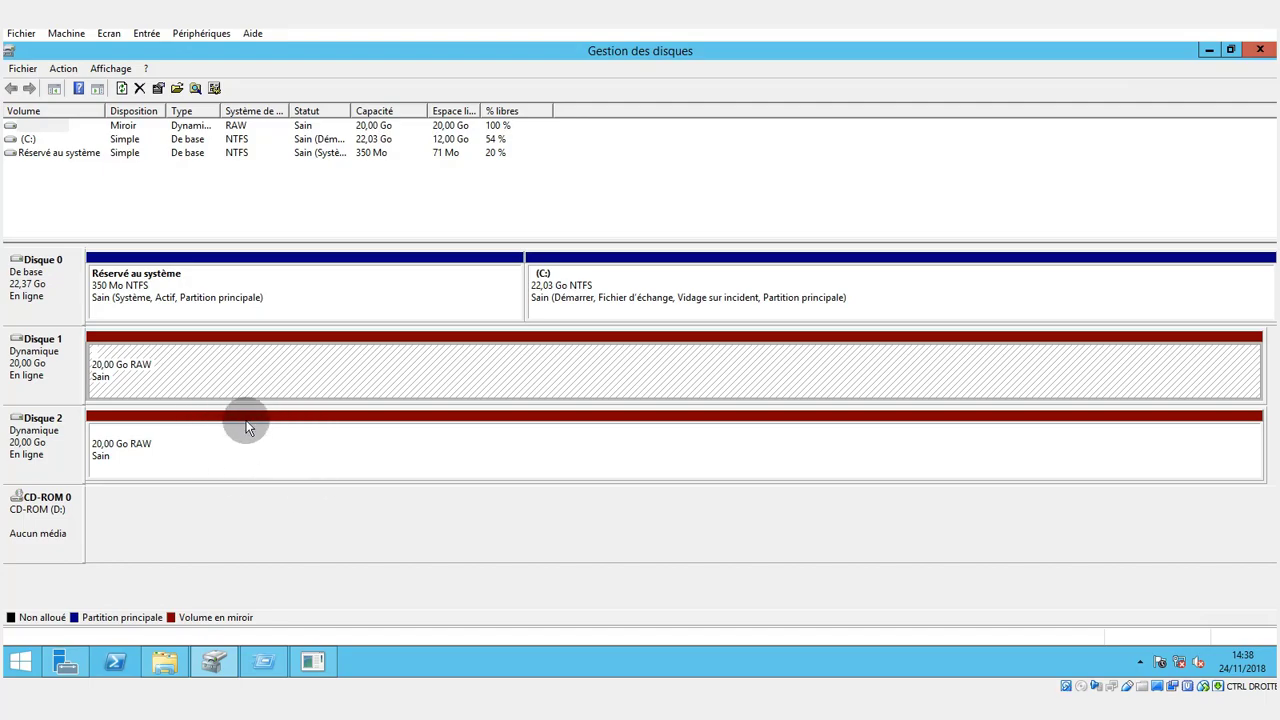
In diskpart, quick-format the mirrored volume as NTFS with the label RAID1.
click(312, 661)
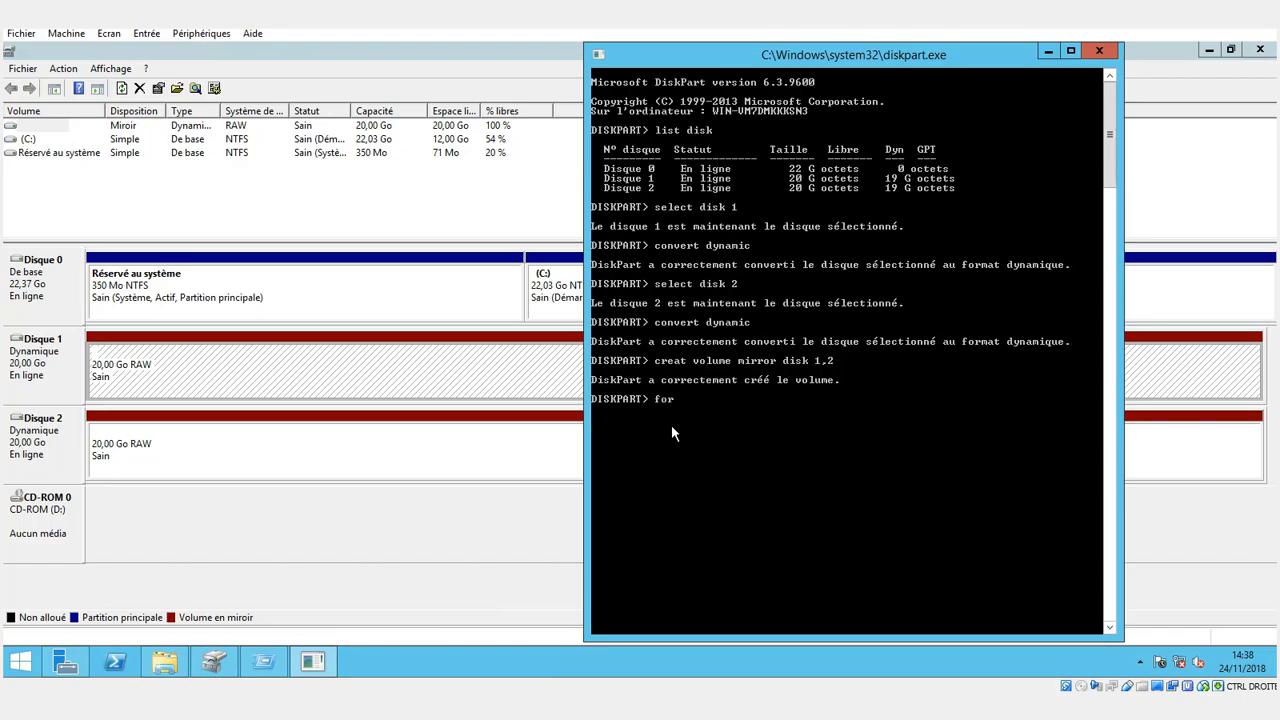
text(format fs)
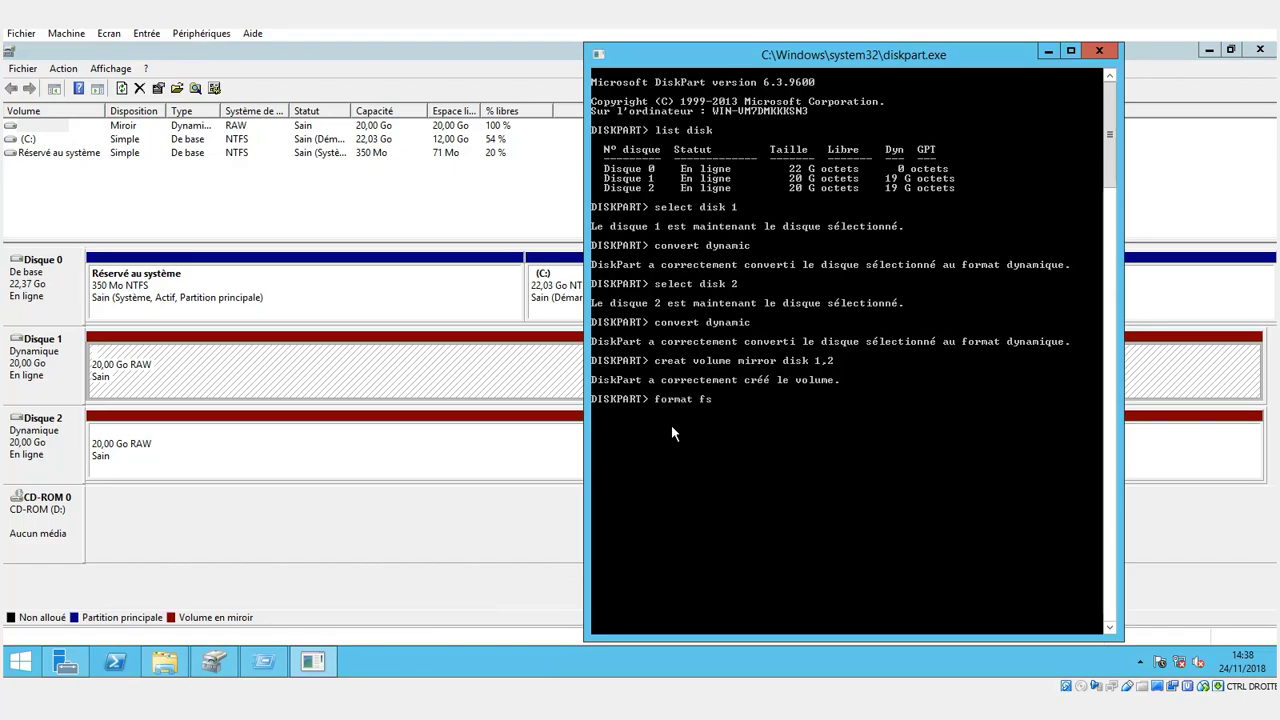
text(=n)
text(tfs)
text( label)
text(=)
text("")
text(RAID)
text(1)
text( quick)
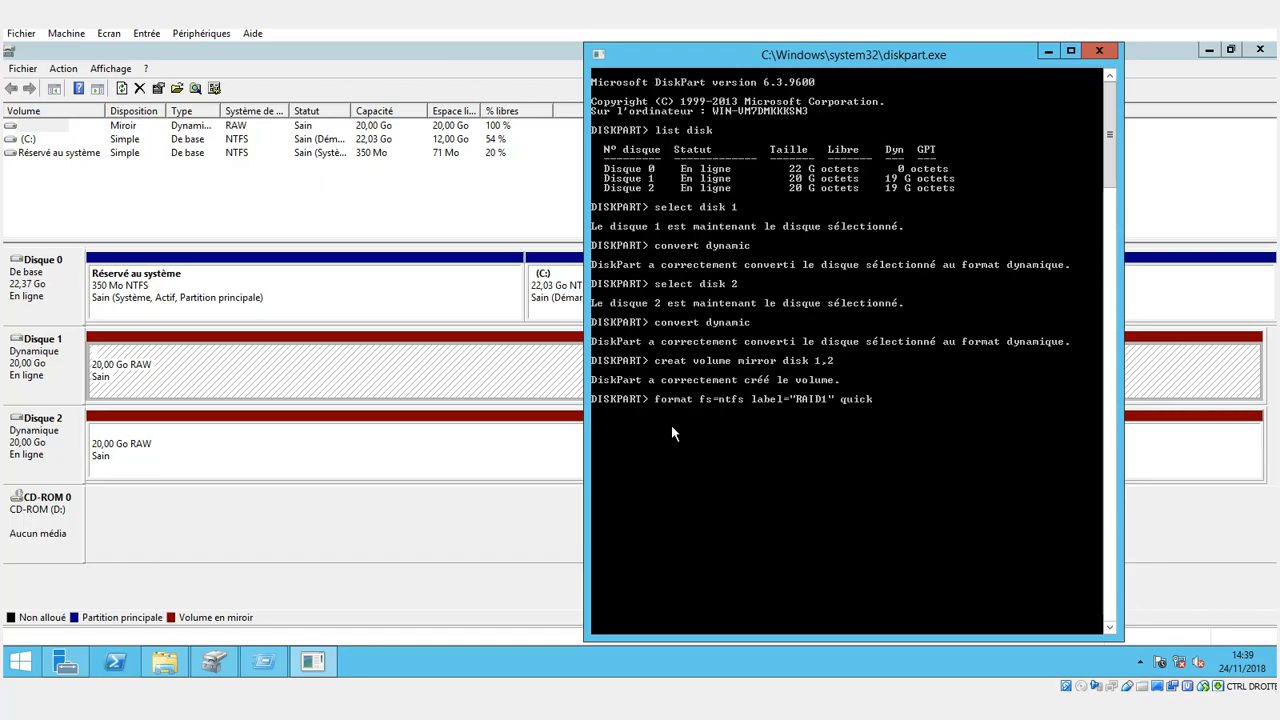
key(Return)
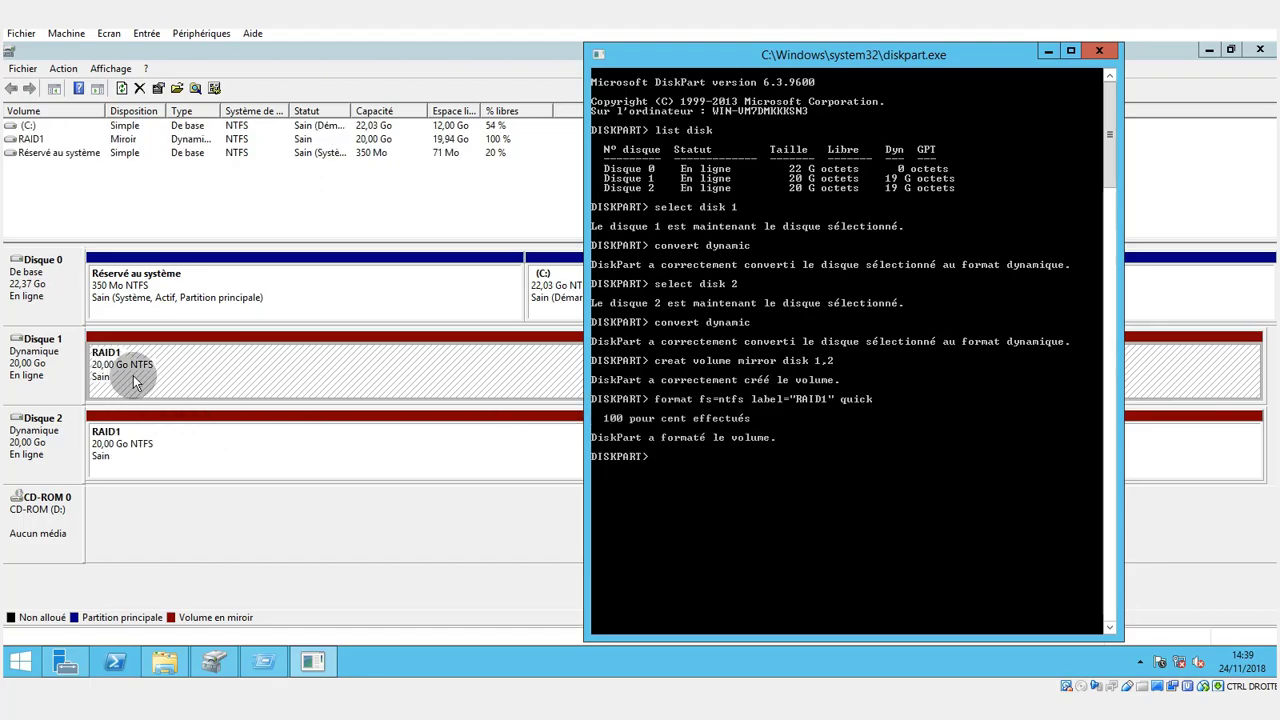
Check the formatted volume in Disk Management and look for its drive in File Explorer.
click(221, 465)
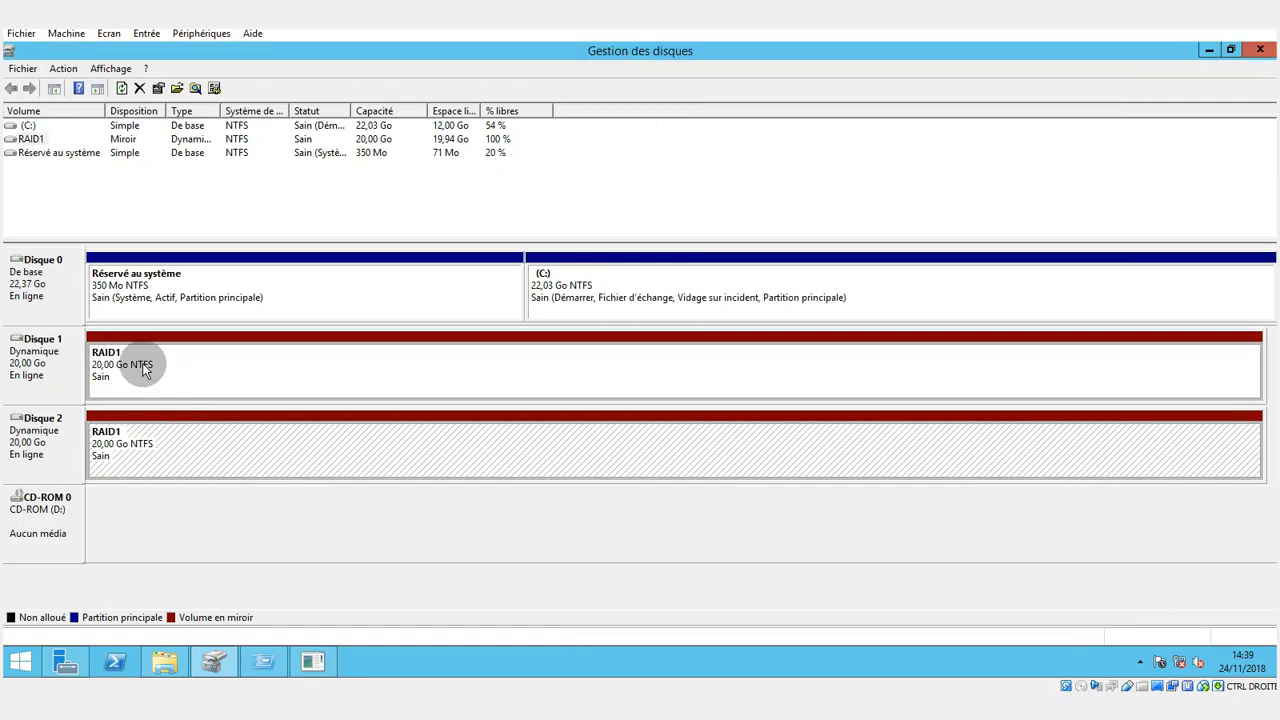
click(168, 662)
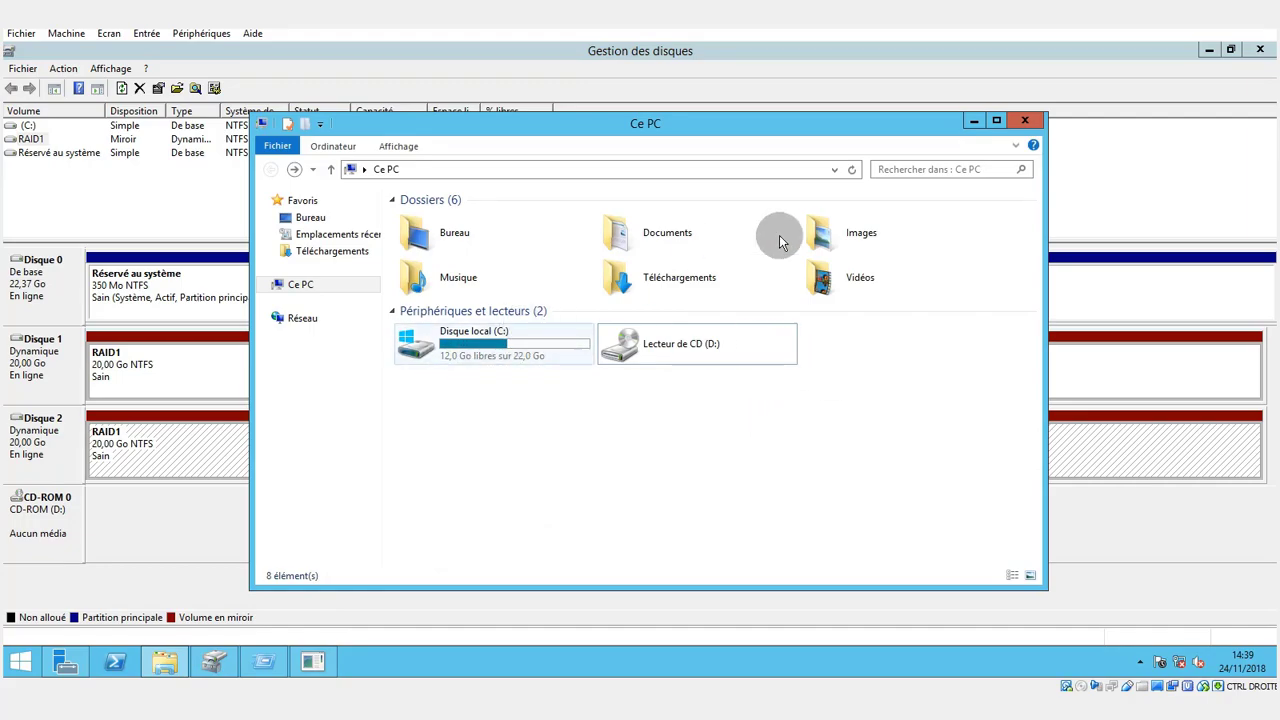
click(971, 121)
Back in diskpart, try to assign drive letter R to the mirrored volume with the command "assign lettre=R".
click(316, 661)
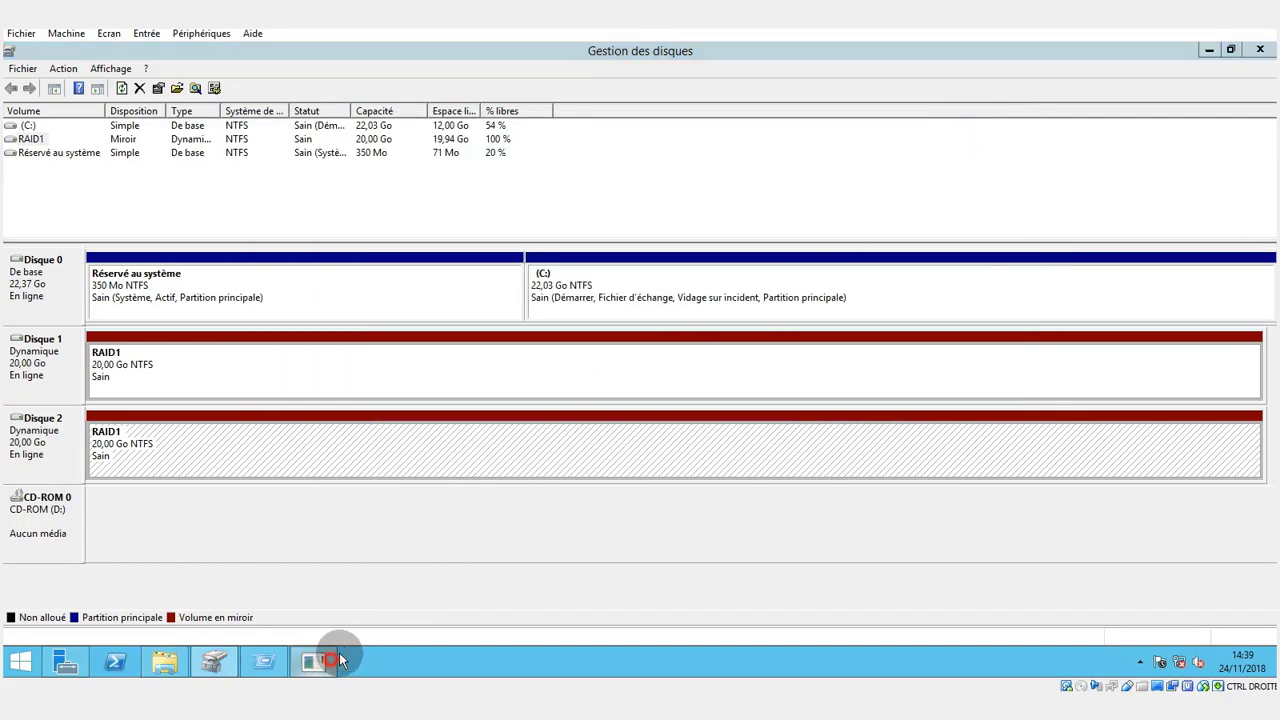
text(assign let)
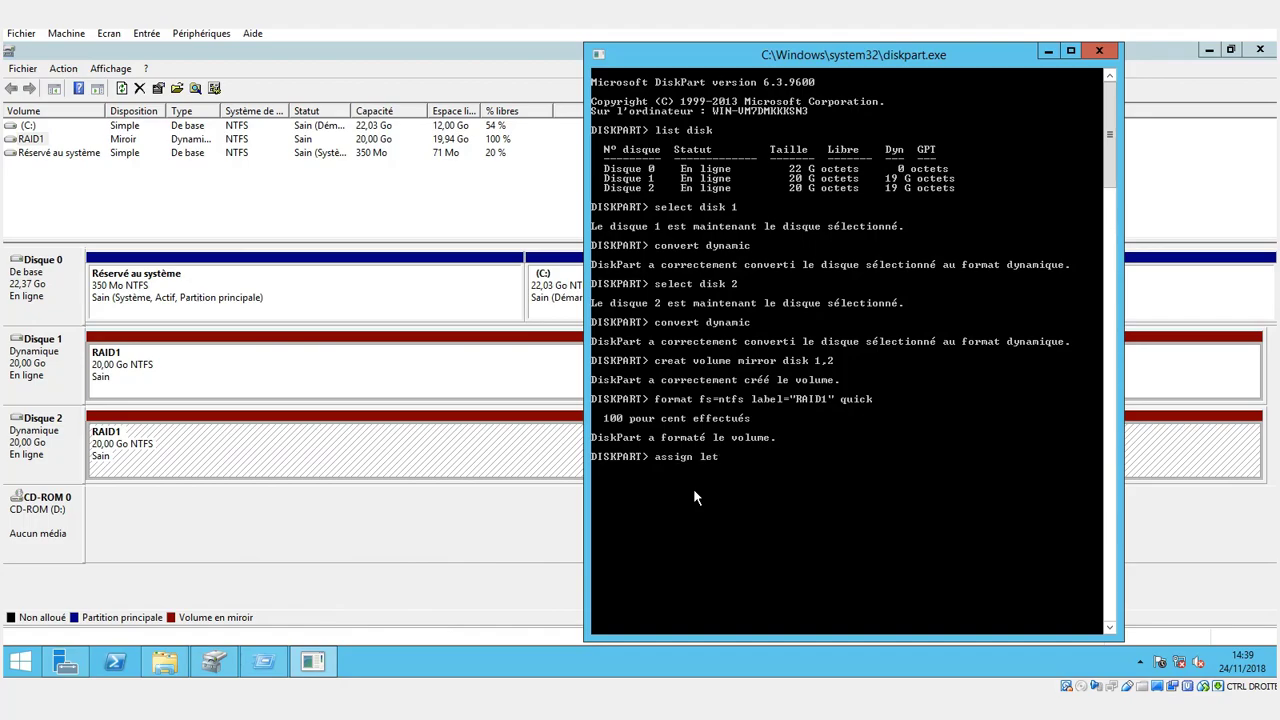
text(tre=R)
key(Return)
Correct the command to "assign letter=R" and run it to give the mirrored volume drive letter R.
key(Up)
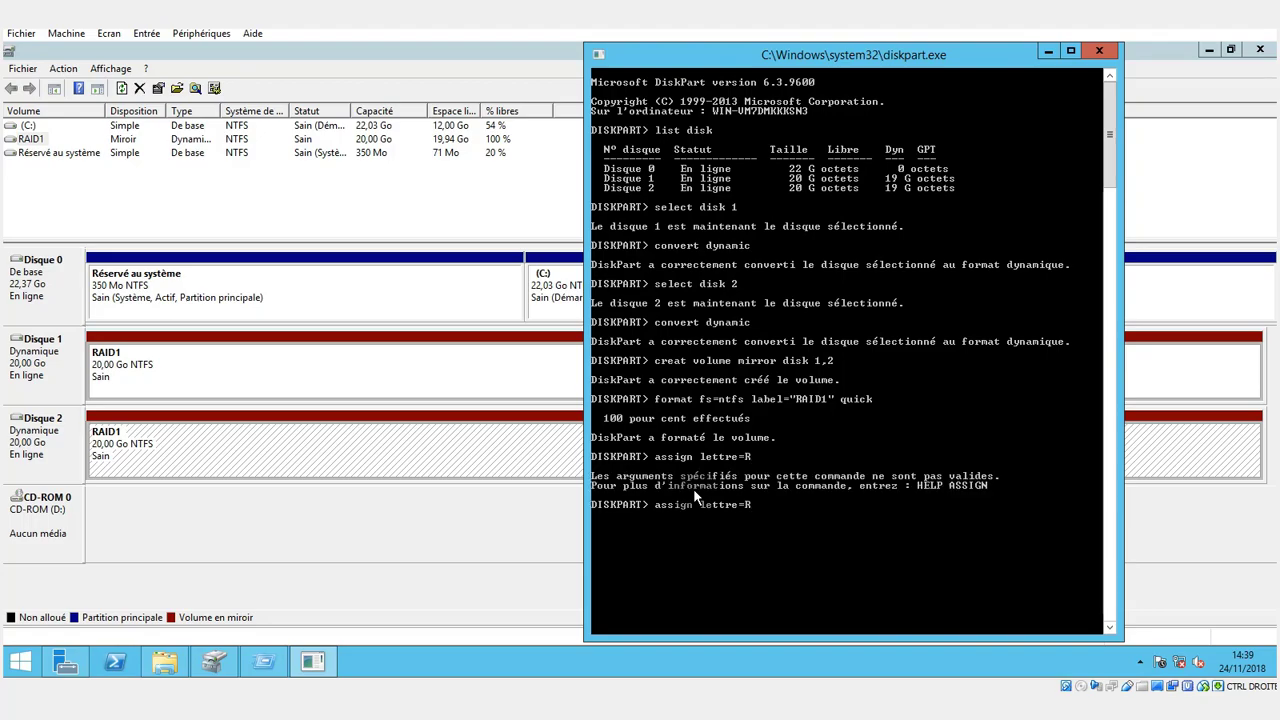
key(Left)
key(Left)
key(Left)
key(BackSpace)
text(r)
key(Return)
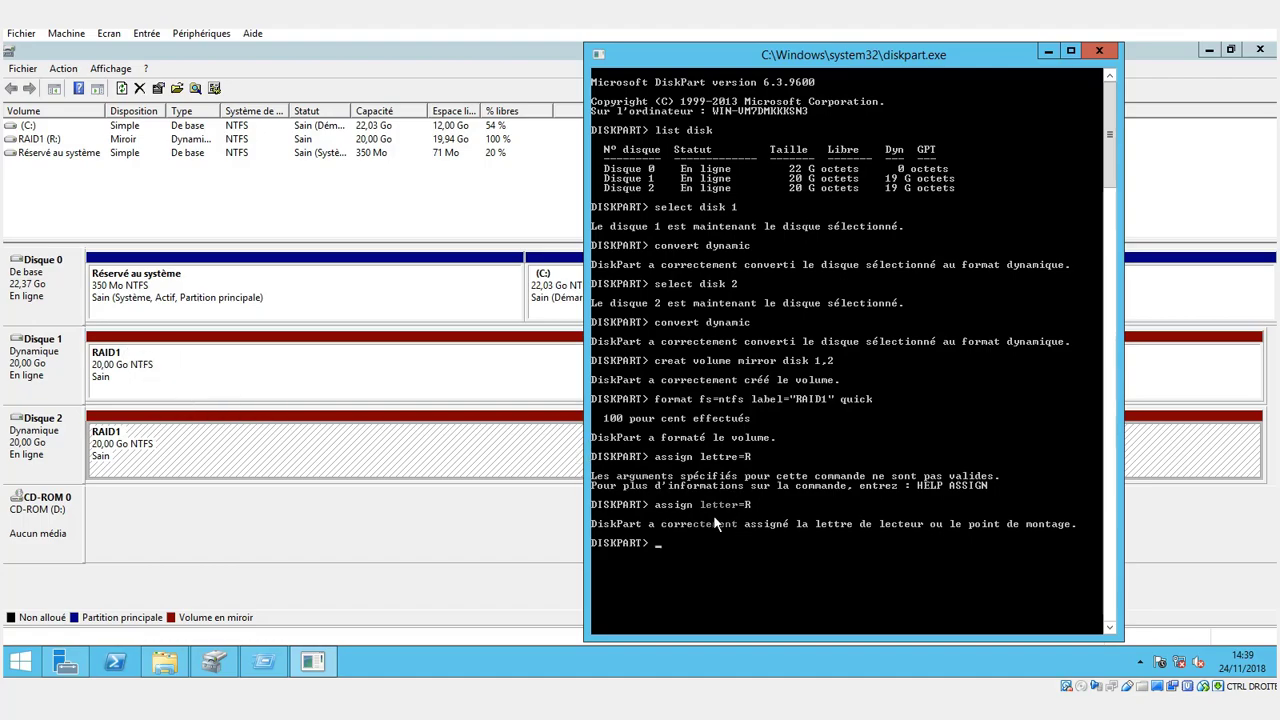
Check the RAID1 (R:) drive under Ce PC in File Explorer.
click(164, 661)
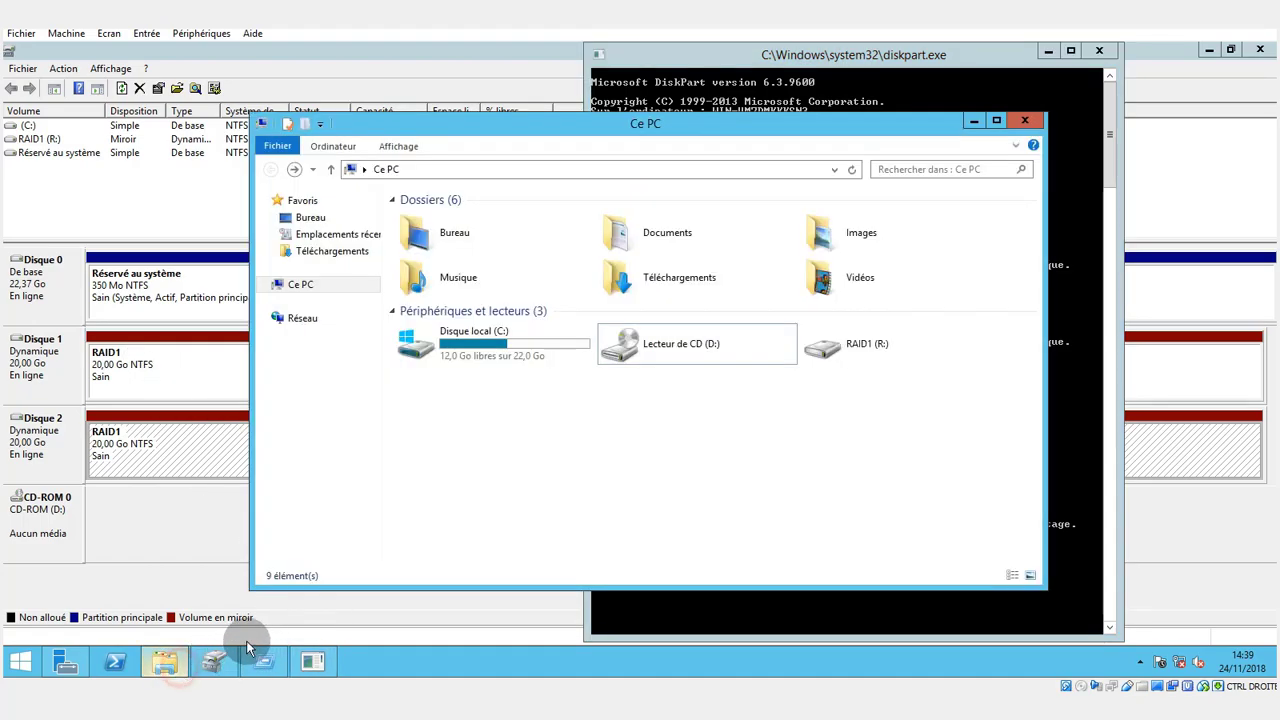
click(845, 345)
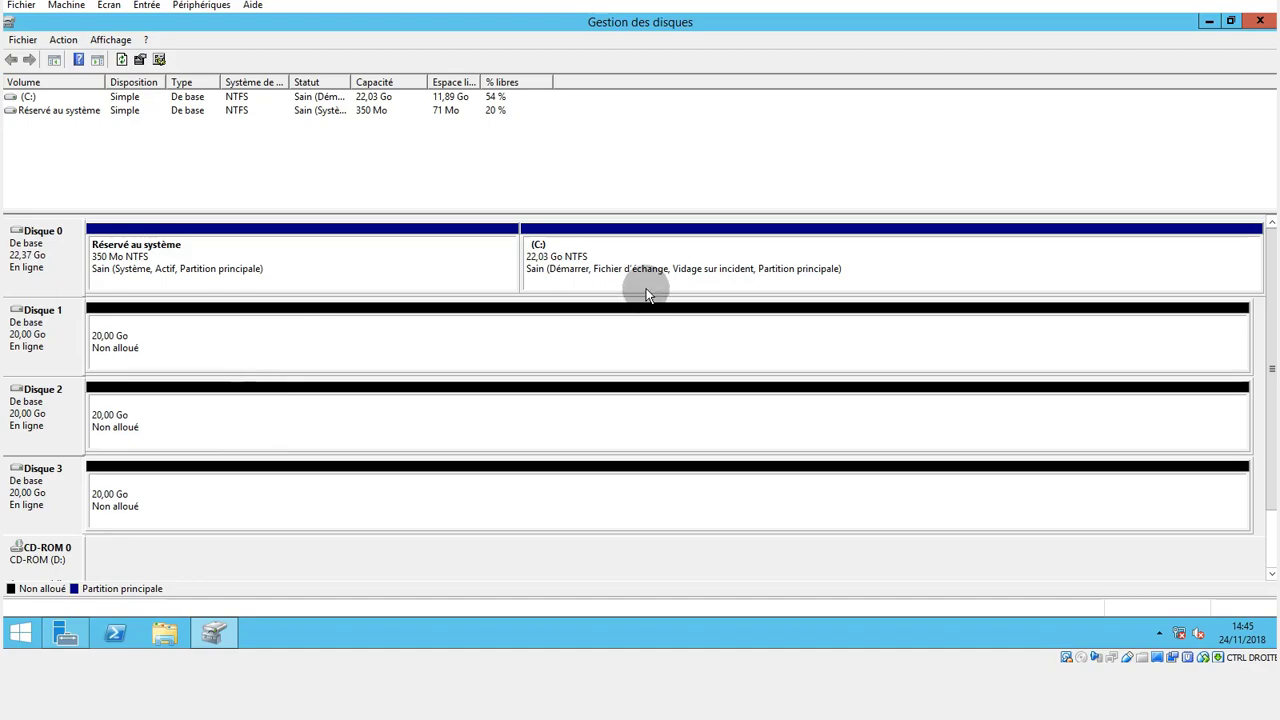
Start a new RAID-5 volume on Disque 1's unallocated space and continue to the disk selection.
right_click(186, 340)
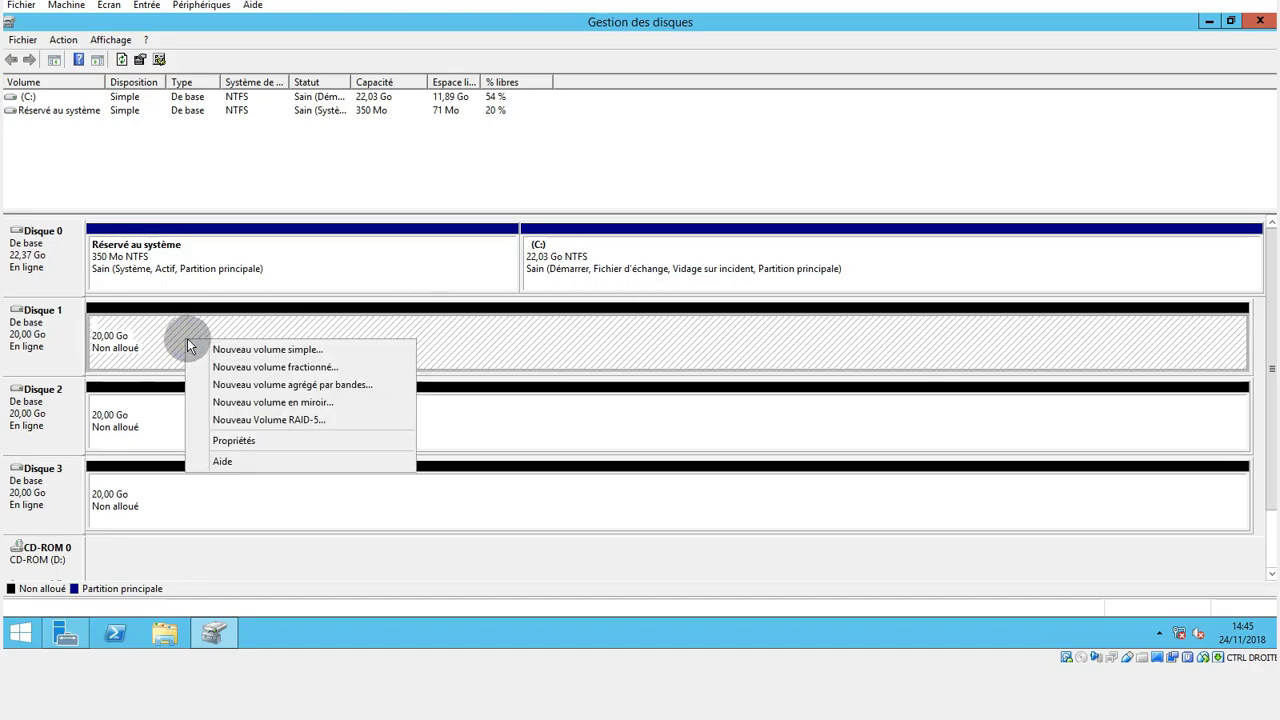
click(236, 420)
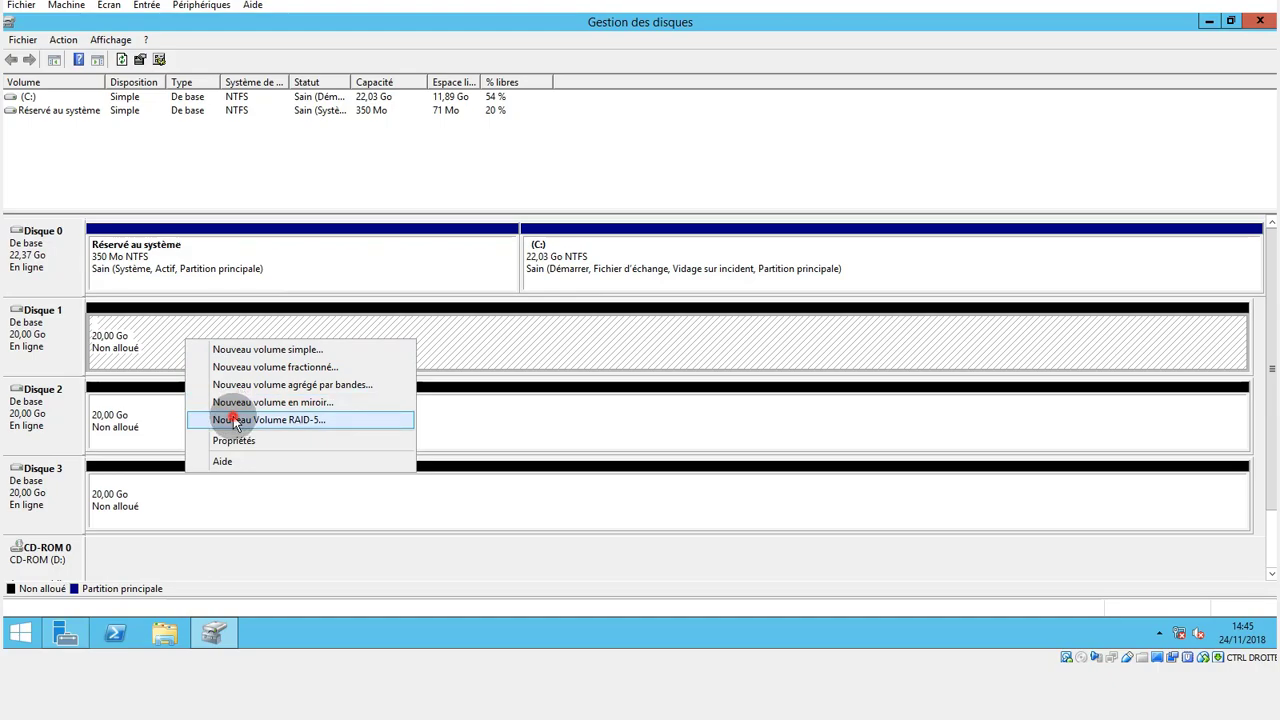
click(310, 397)
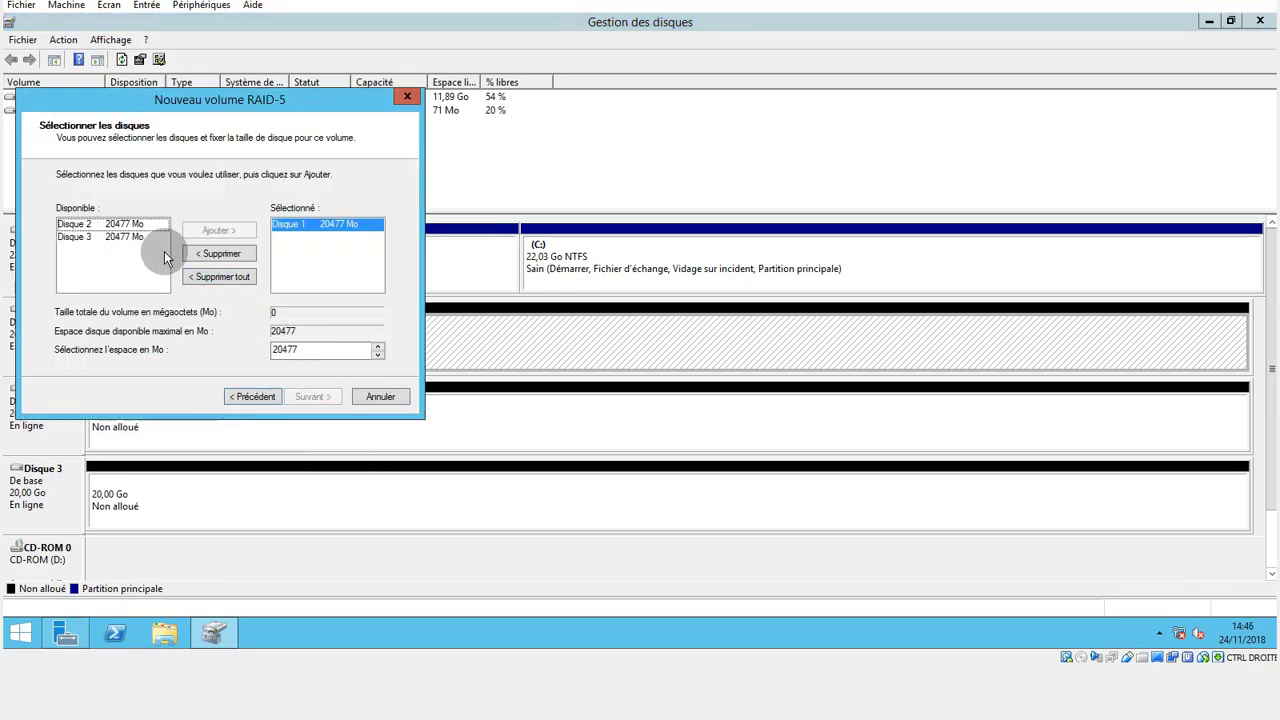
Add Disque 2 and Disque 3 to the RAID-5 volume with 20477 Mo per disk, and keep drive letter E.
click(105, 224)
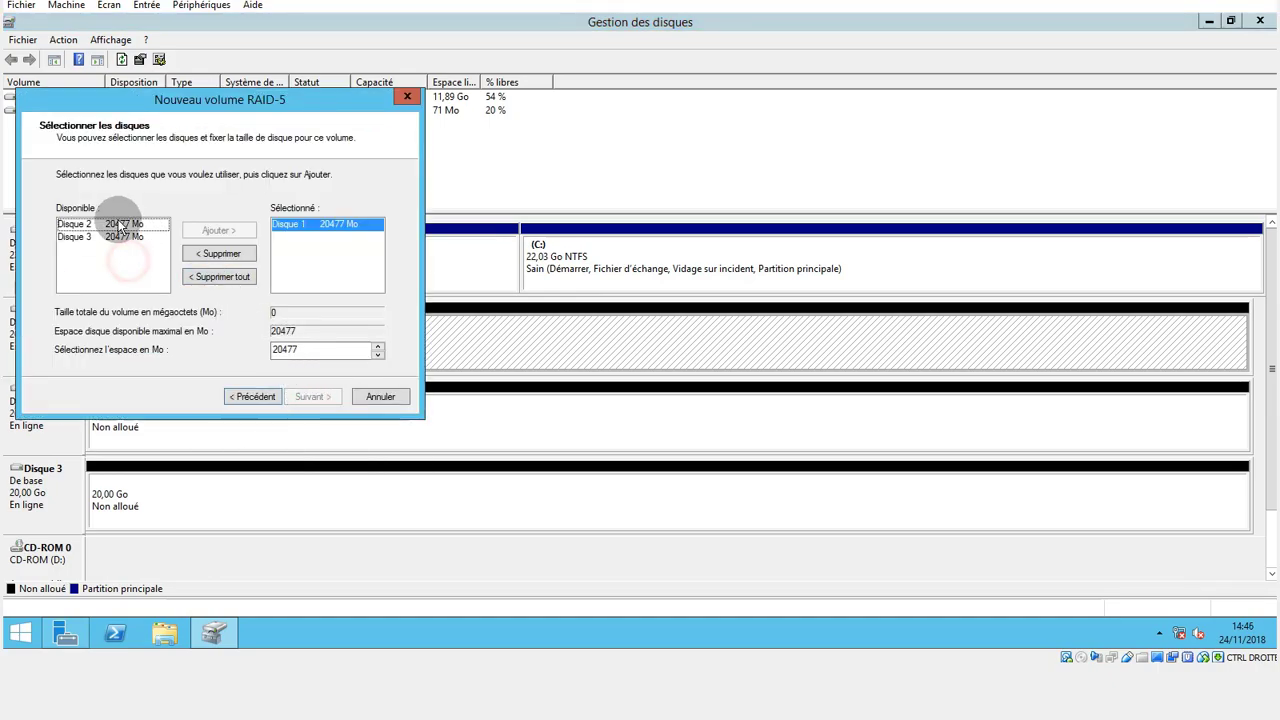
click(218, 230)
click(243, 232)
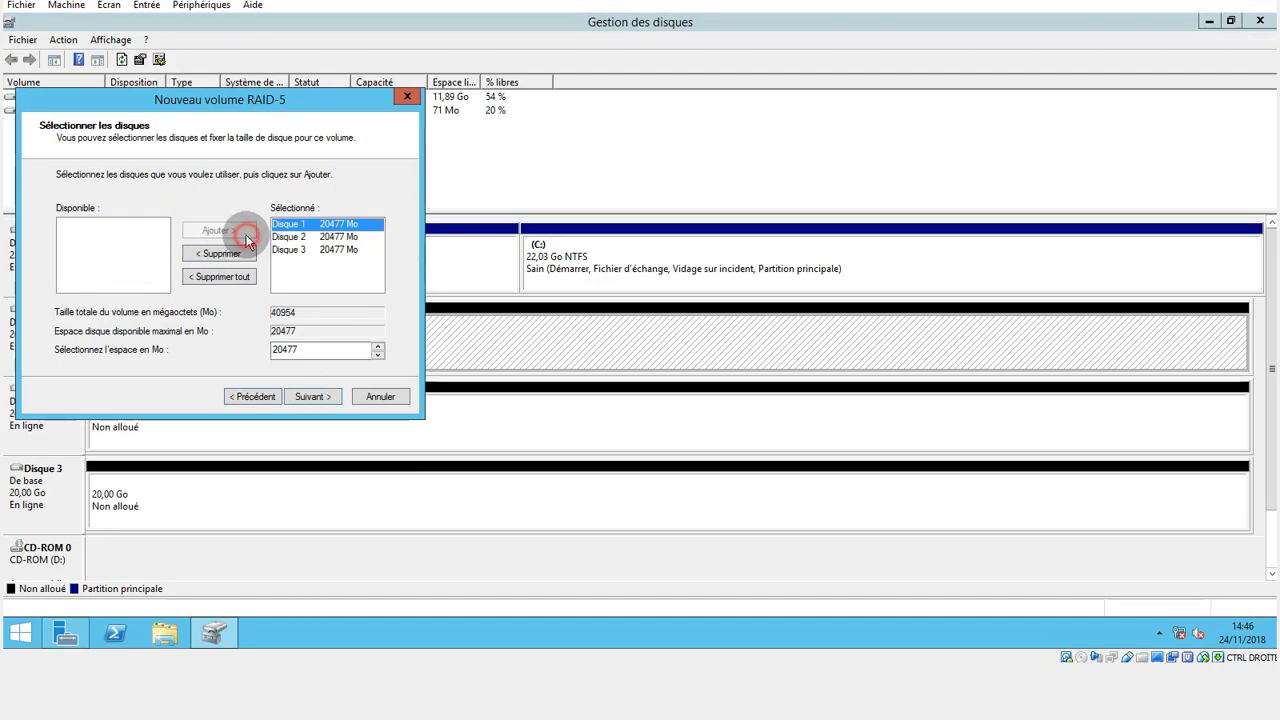
click(280, 350)
click(312, 396)
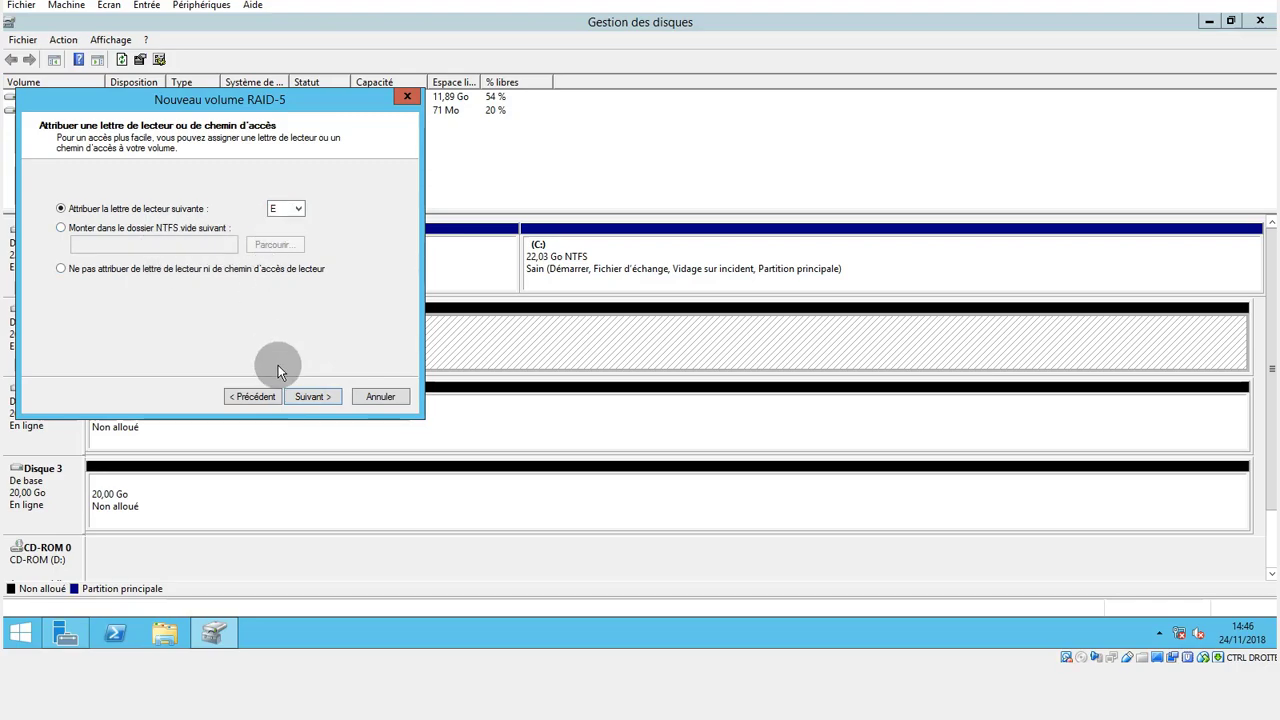
click(305, 396)
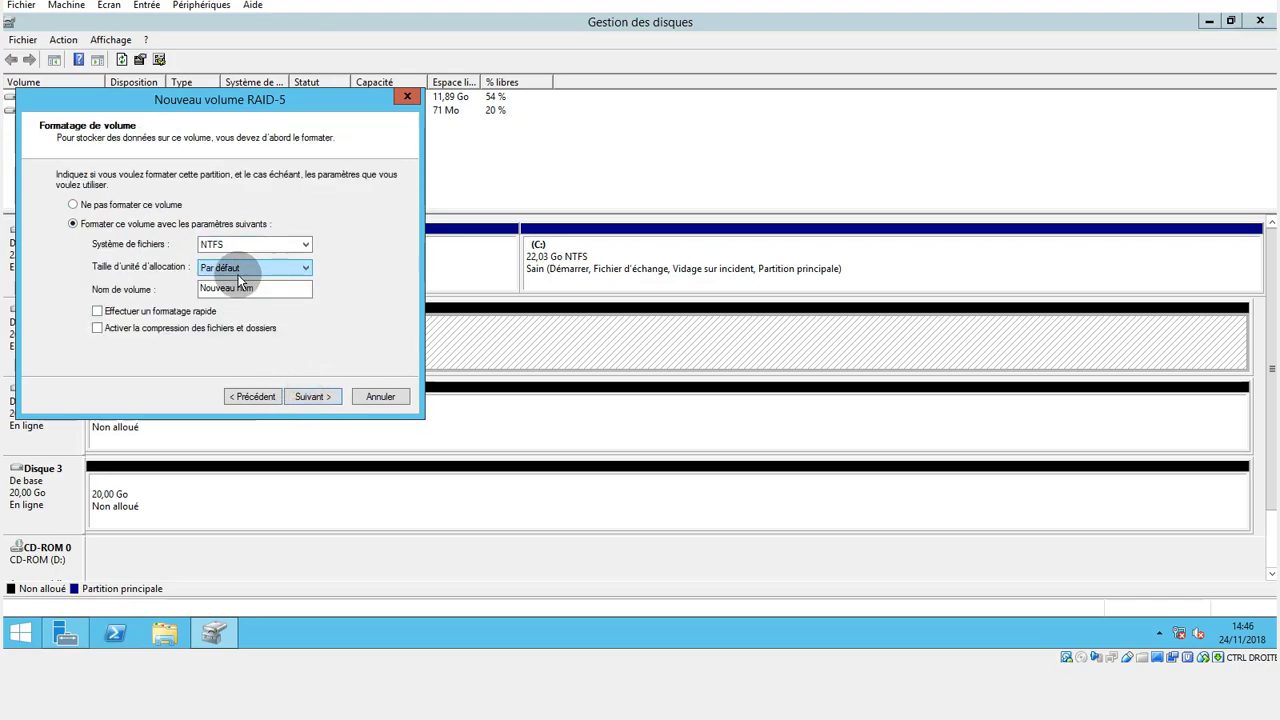
Name the volume RAID5, enable quick NTFS formatting, and create it, accepting the conversion of the disks to dynamic.
drag(275, 292, 44, 302)
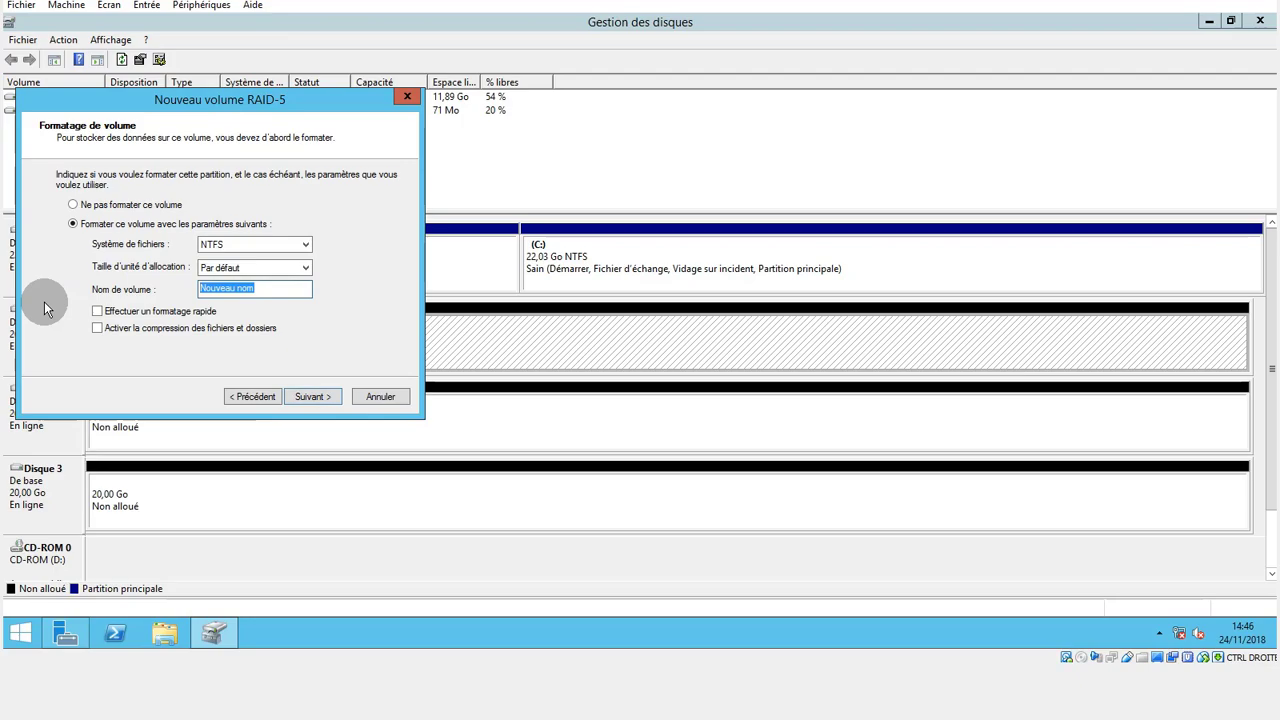
text(RAID)
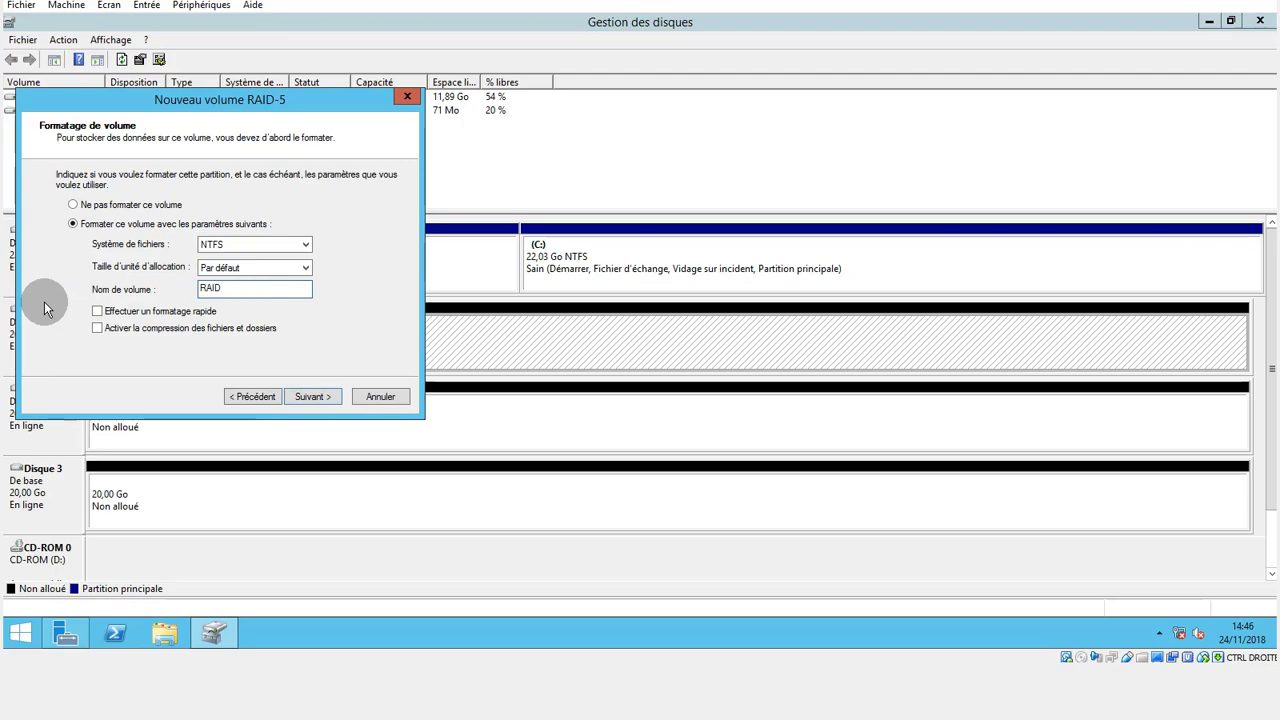
text(5)
click(98, 312)
click(294, 396)
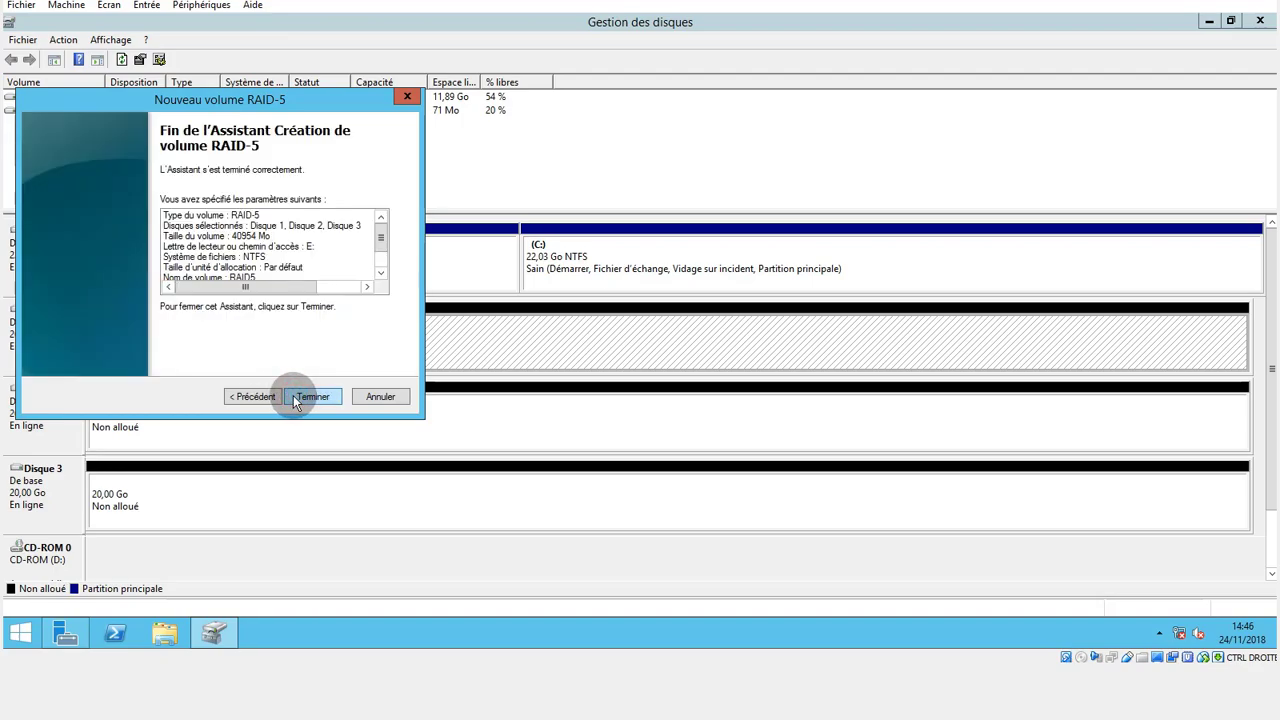
click(294, 396)
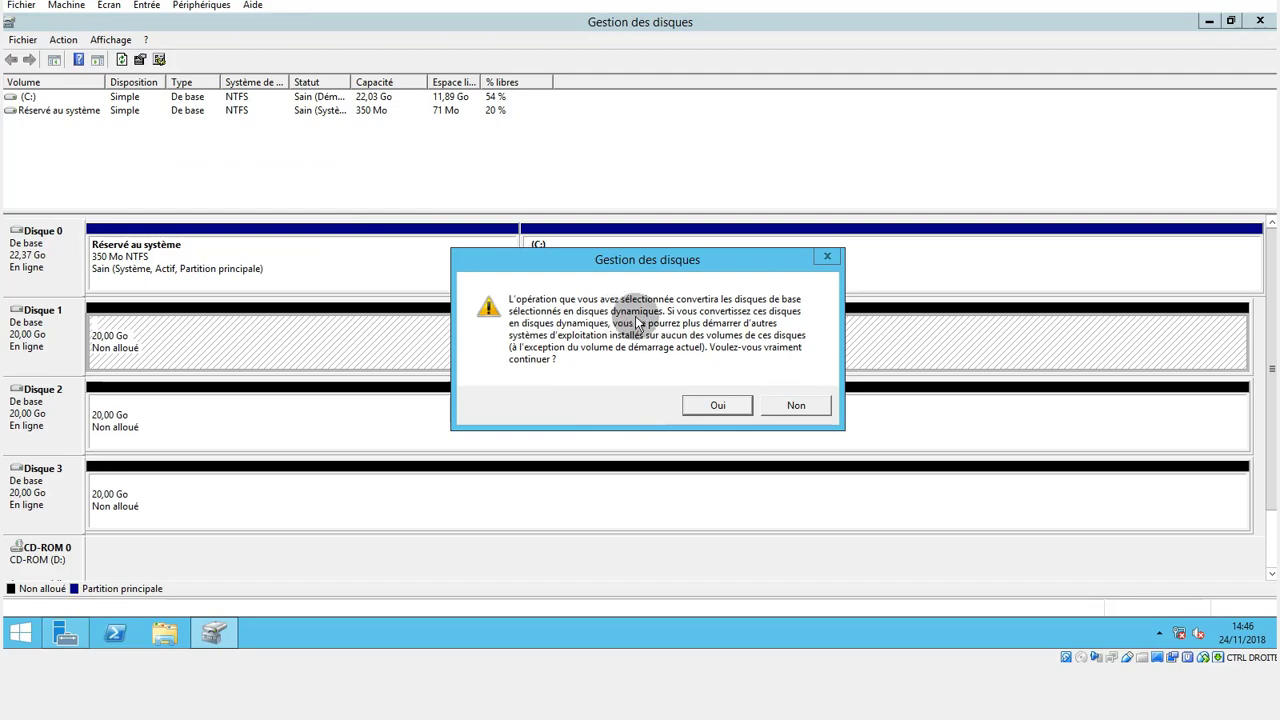
click(712, 404)
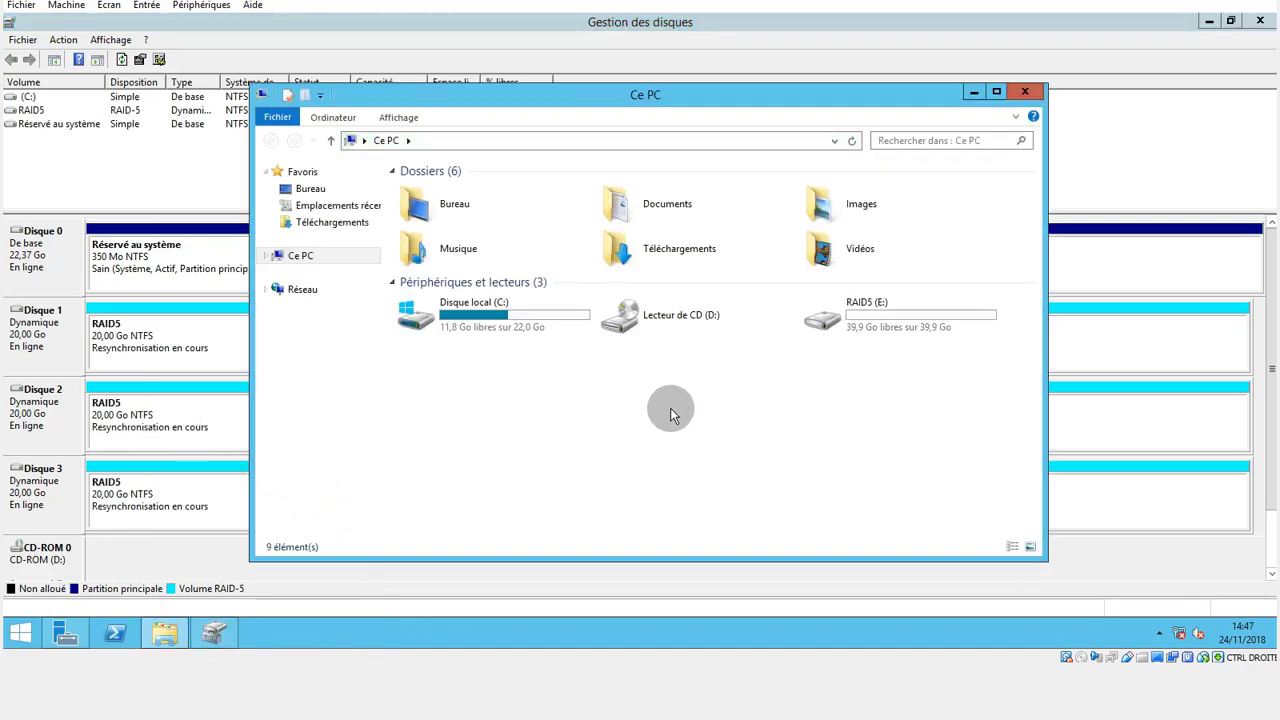
Look inside the RAID5 (E:) drive under Ce PC, return to the drive list and close File Explorer.
click(823, 322)
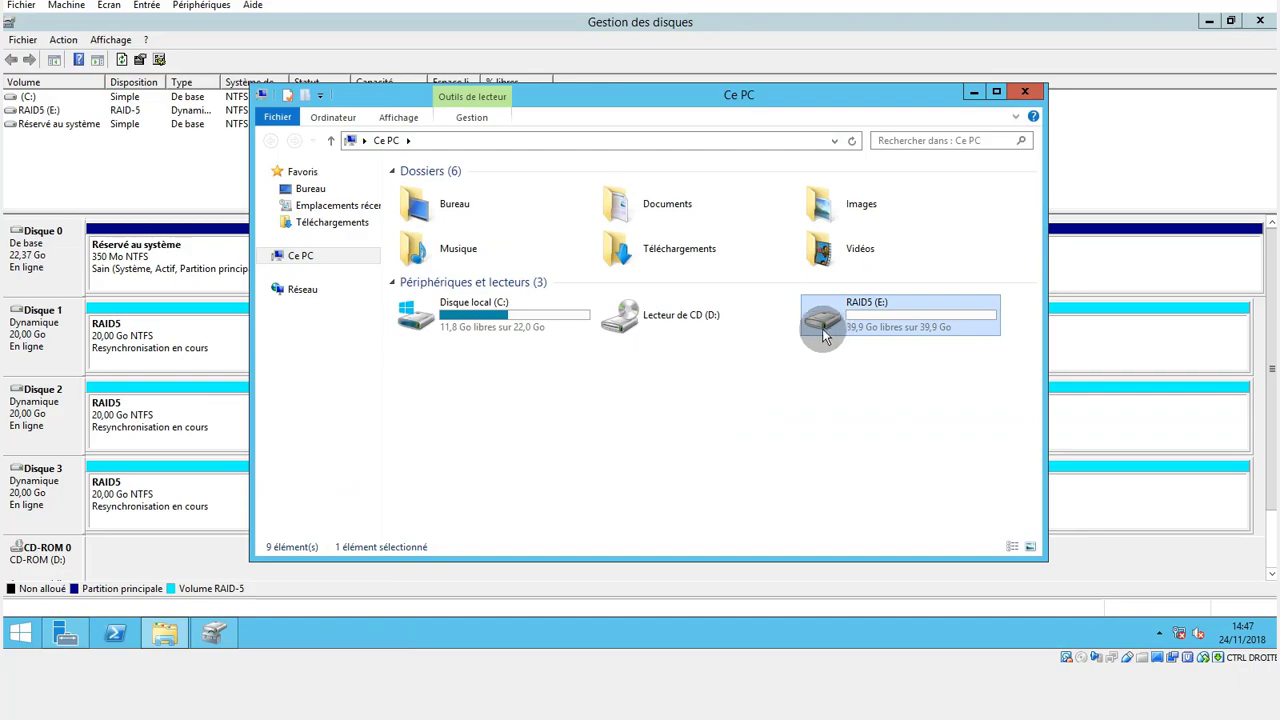
double_click(881, 326)
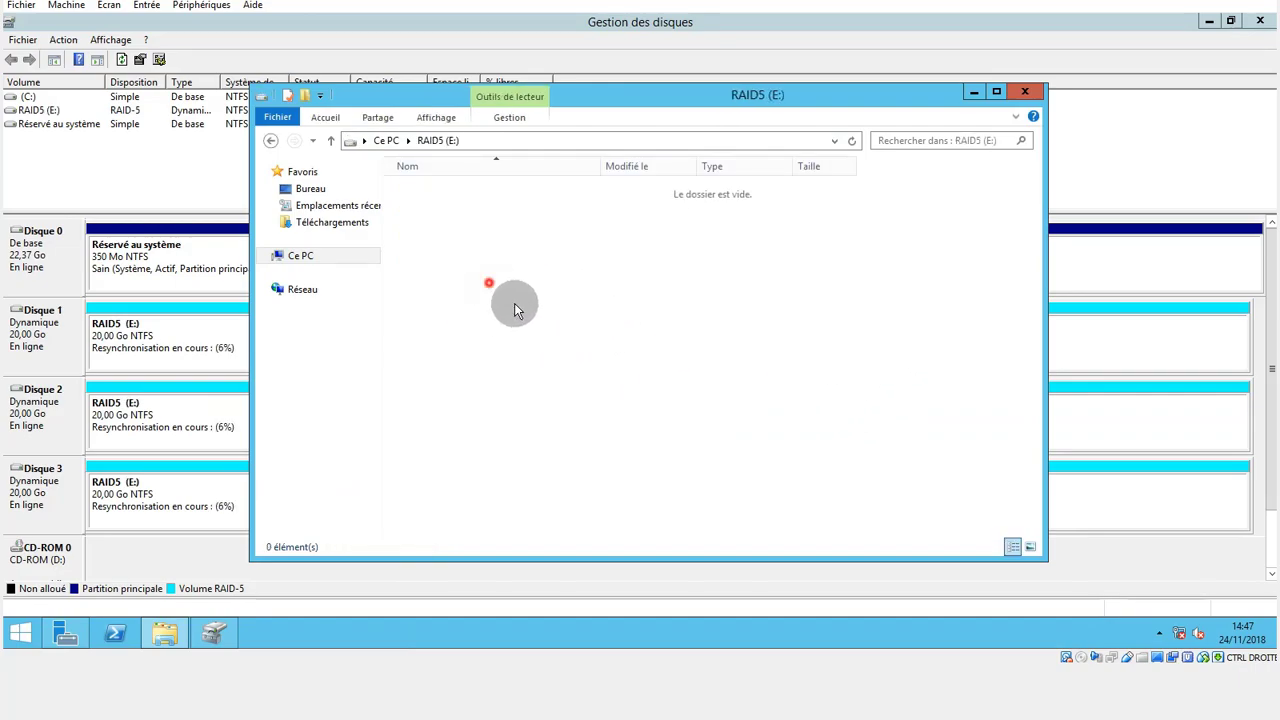
click(271, 143)
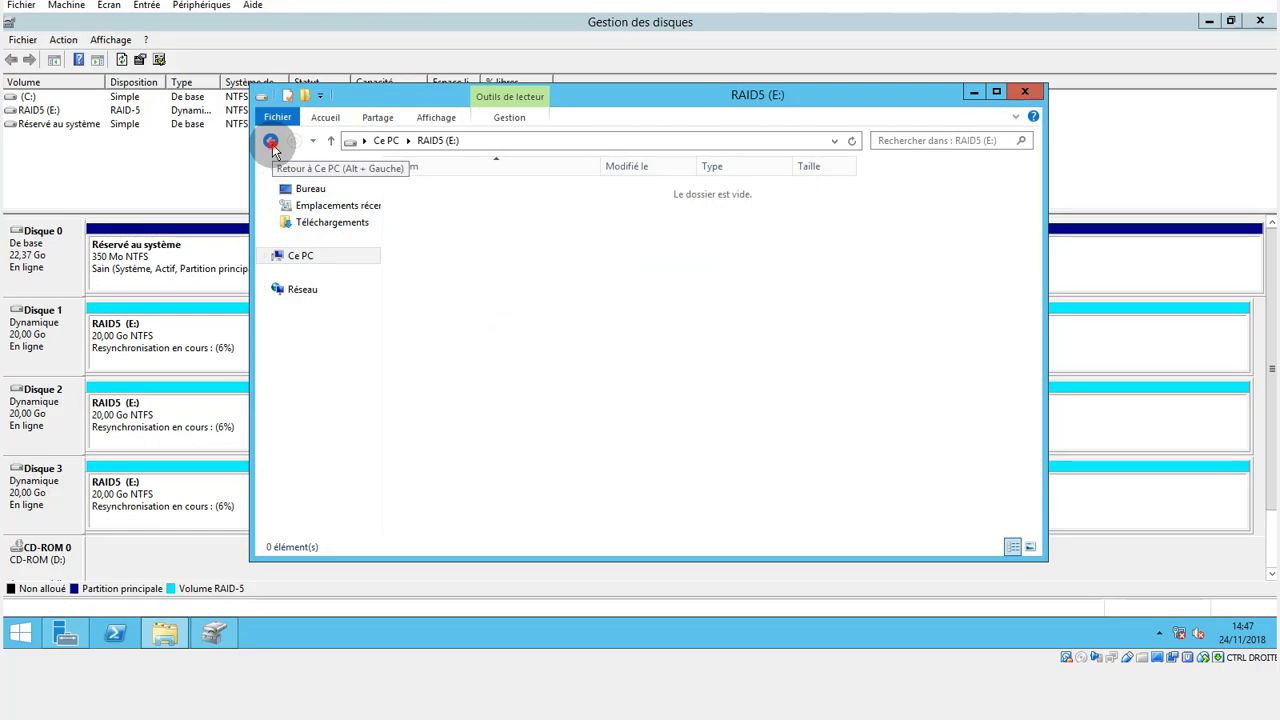
click(1022, 93)
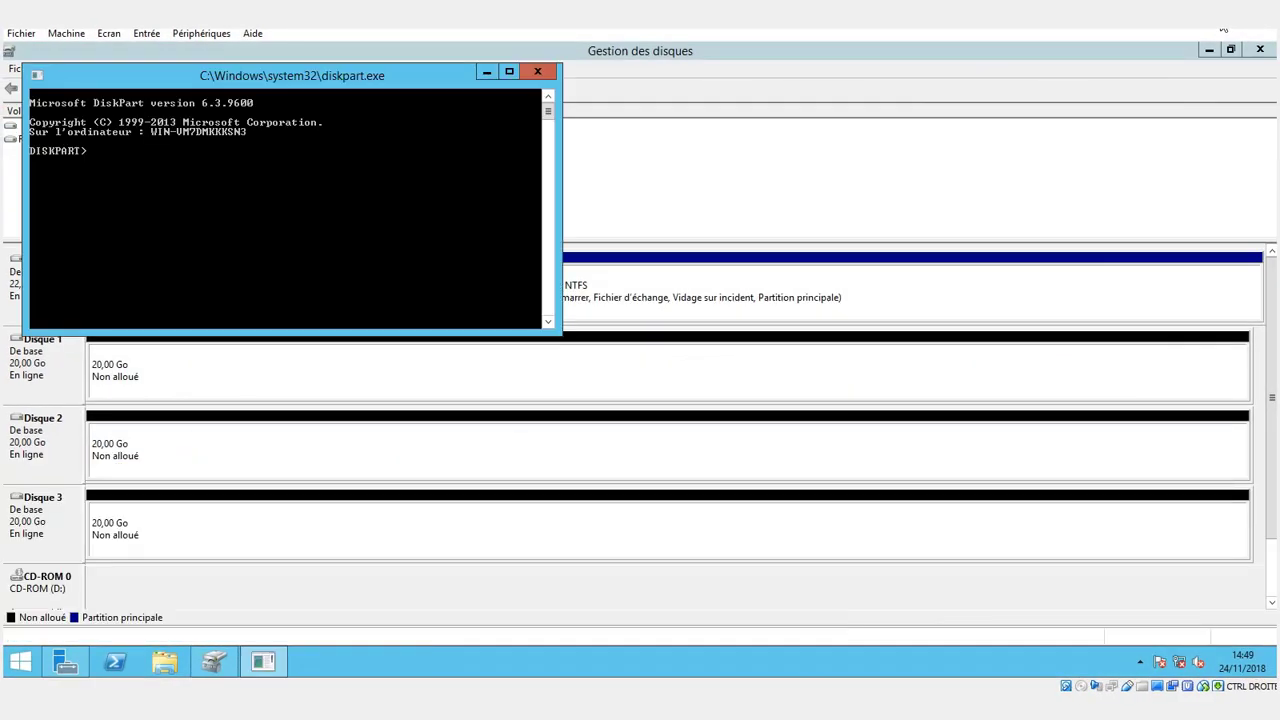
Move the diskpart window beside the disk layout, enlarge it and run "list disk" to list the disks.
drag(443, 70, 1088, 132)
drag(1000, 399, 1013, 640)
drag(926, 128, 929, 42)
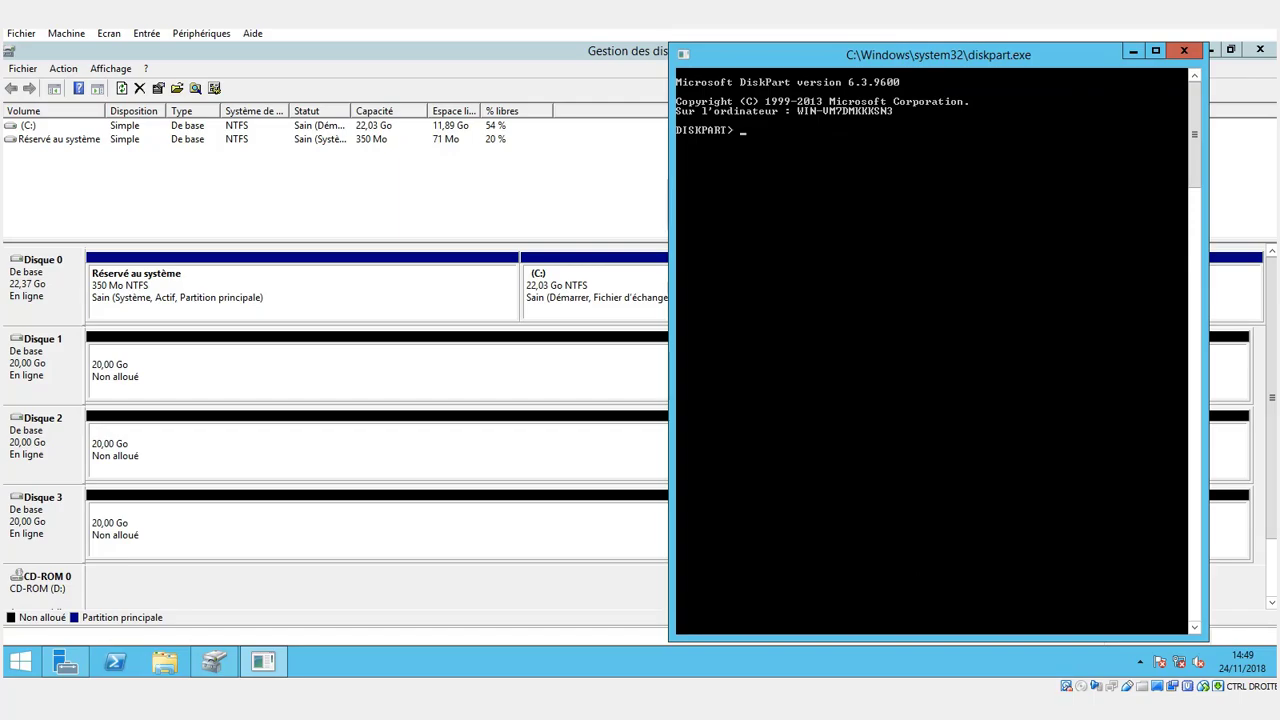
text(ist disk)
key(Return)
Select disk 1 in diskpart with "select disk 1" and convert it to a dynamic disk with "convert dynamic".
text(sele)
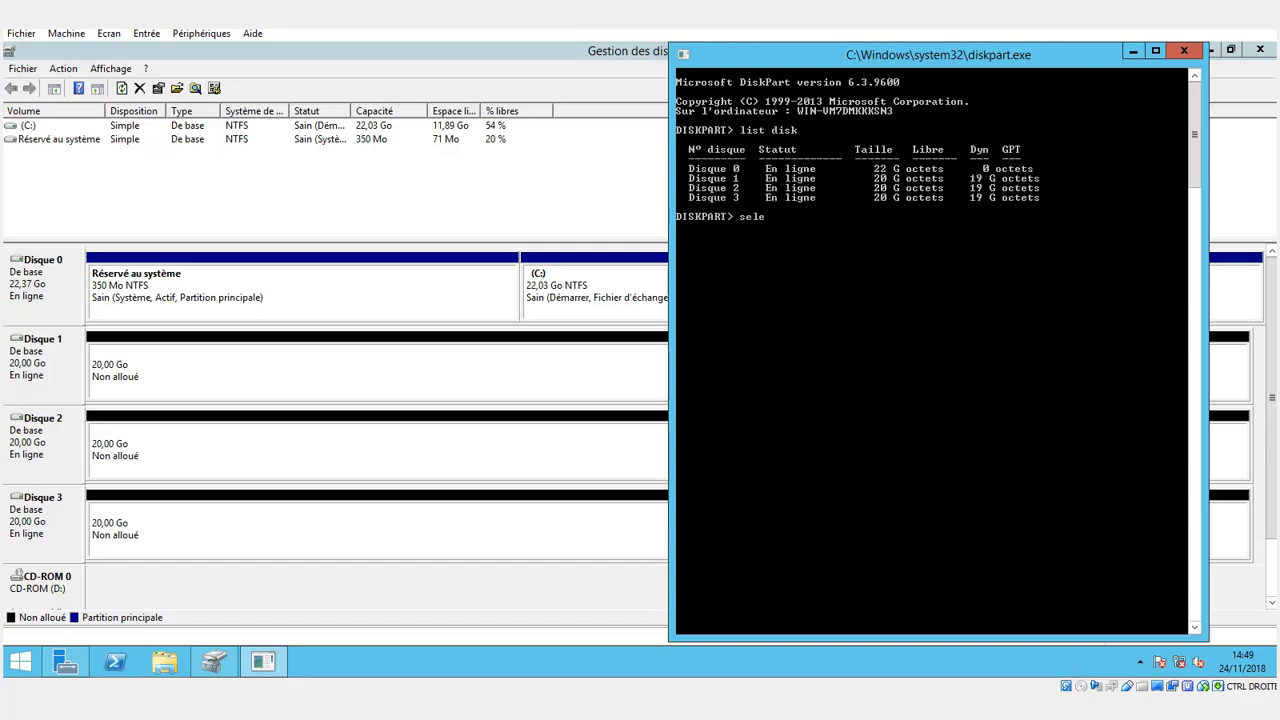
text(ct disk 1)
key(Return)
text(convert dy)
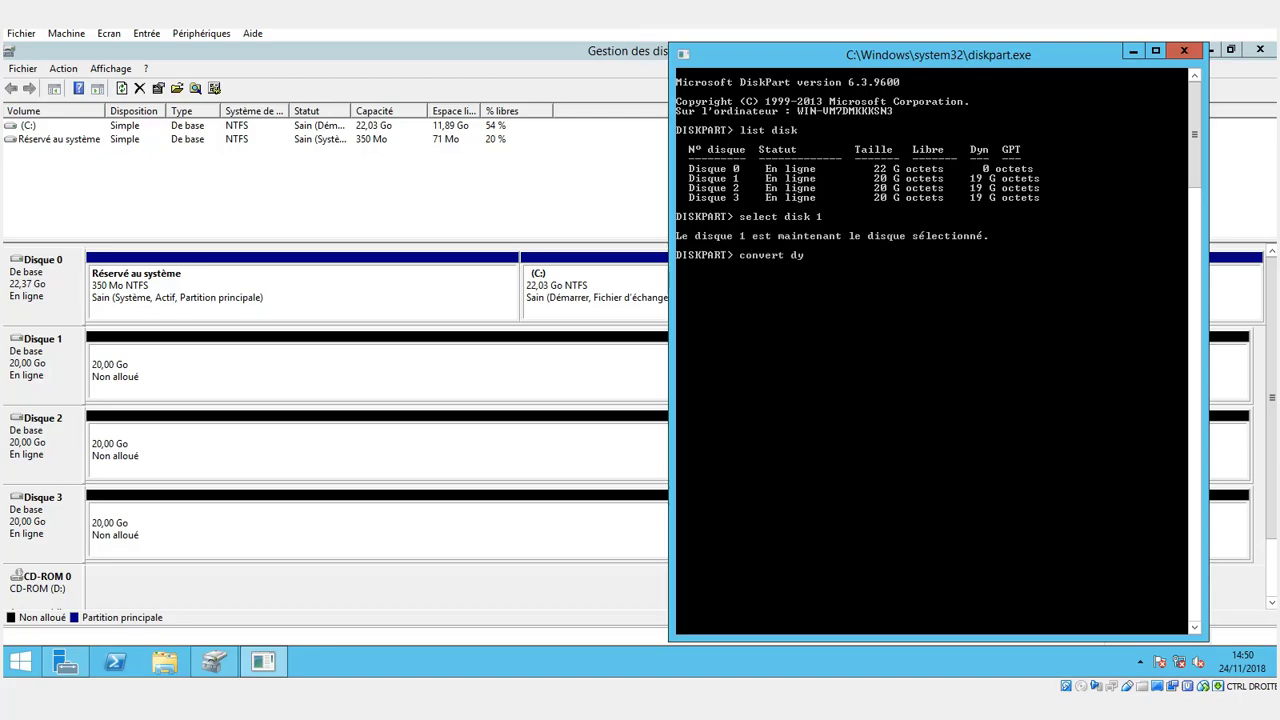
text(namic)
key(Return)
Reuse the earlier diskpart commands to select disk 2 and convert it to a dynamic disk.
key(Up)
key(Up)
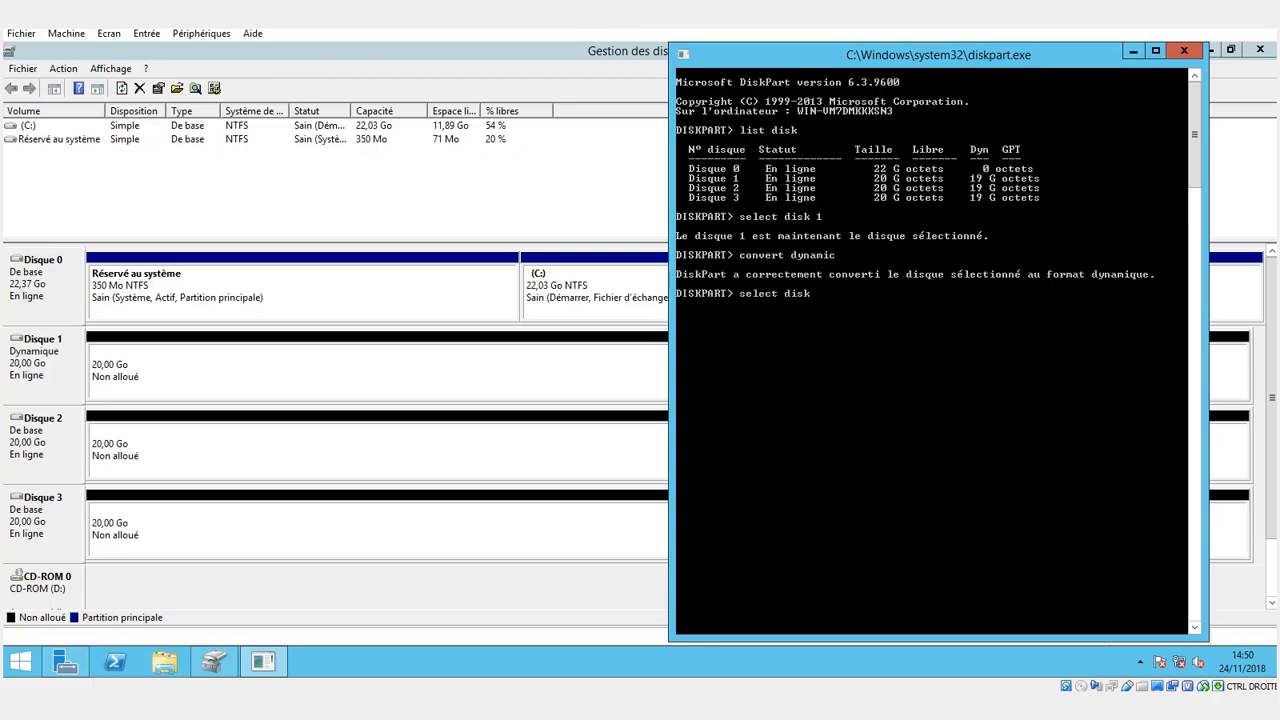
text(2)
key(Return)
key(Up)
key(Up)
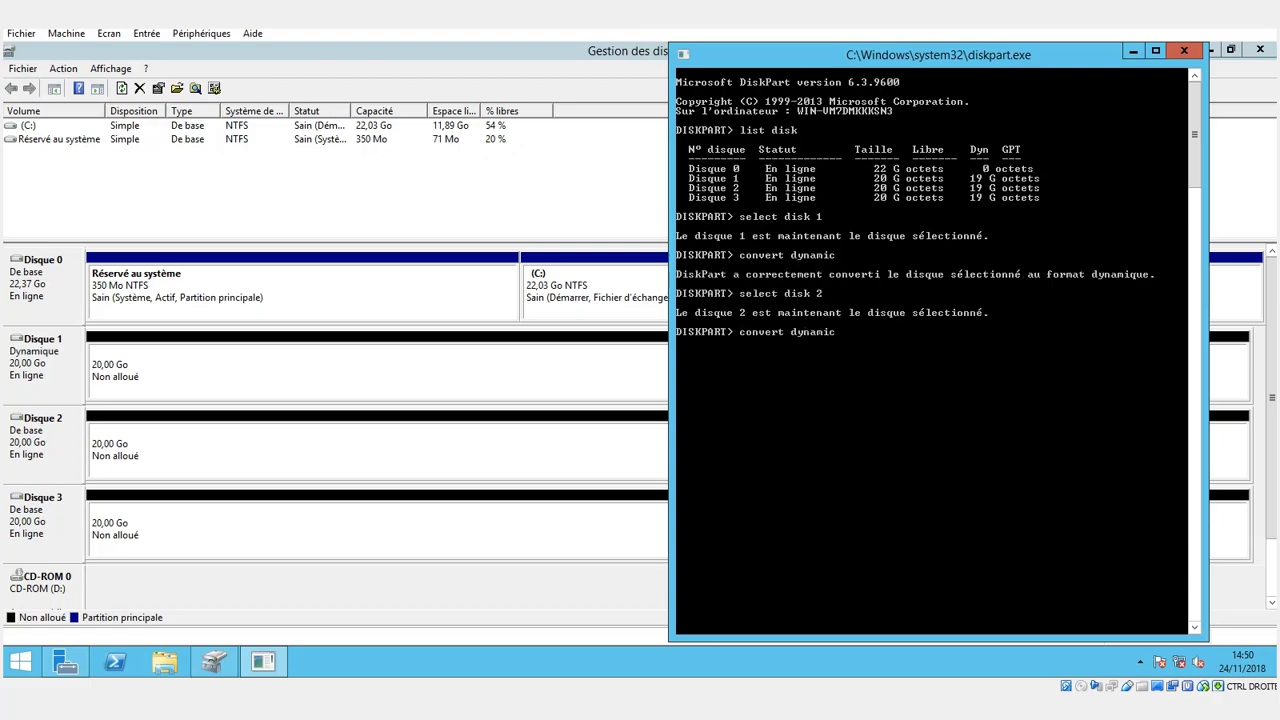
key(Return)
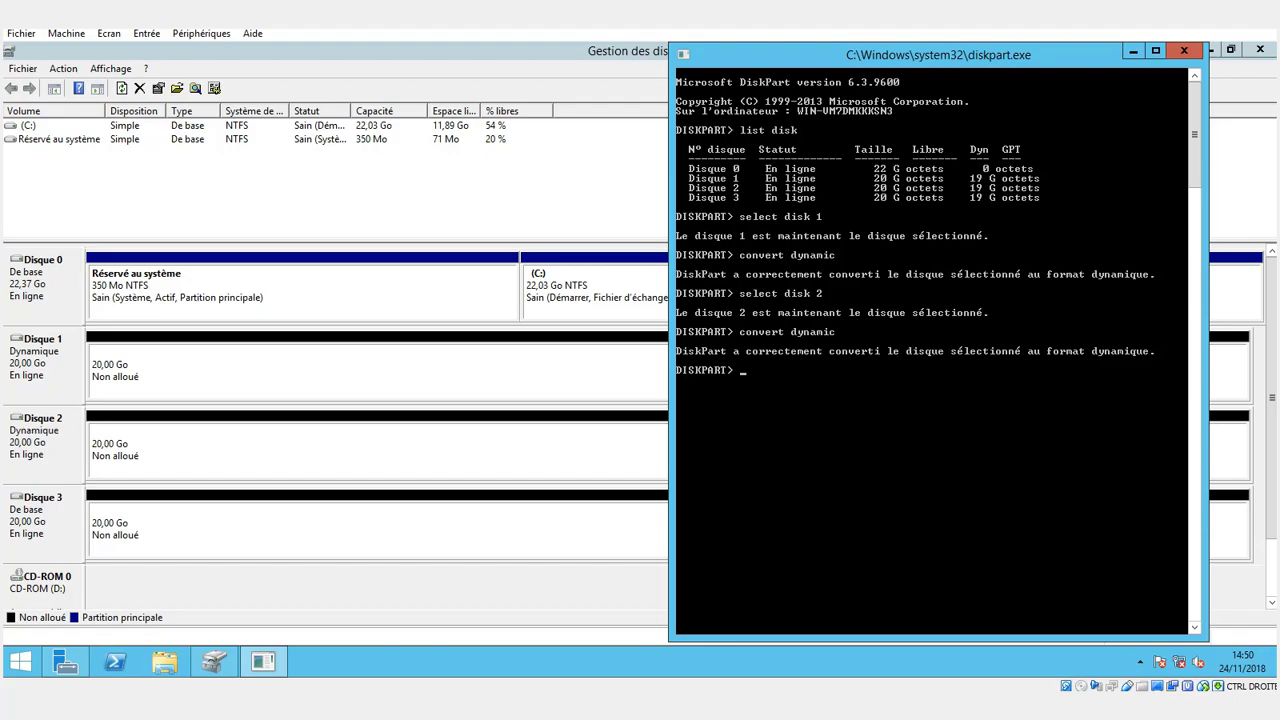
Select disk 3 in diskpart, convert it to dynamic, and check the three disks in Gestion des disques.
key(Up)
key(Up)
key(Up)
key(Up)
key(BackSpace)
text(3)
key(Return)
key(Up)
key(Up)
key(Return)
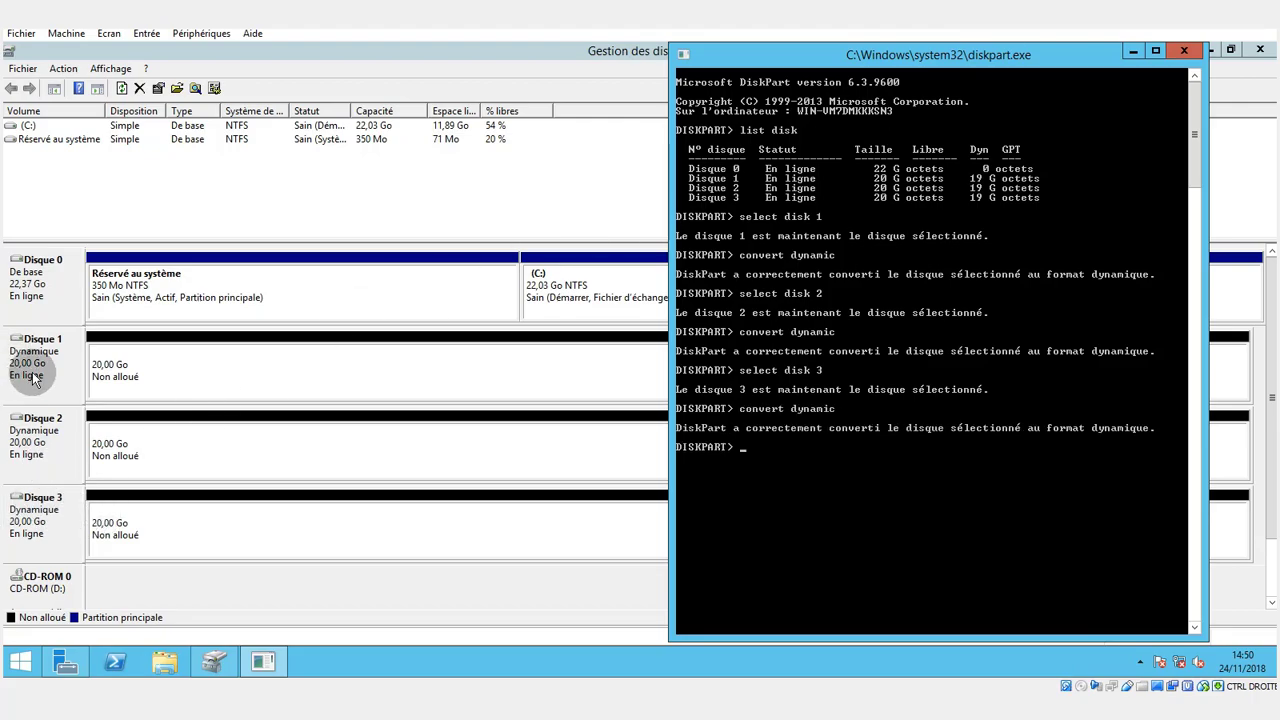
click(30, 385)
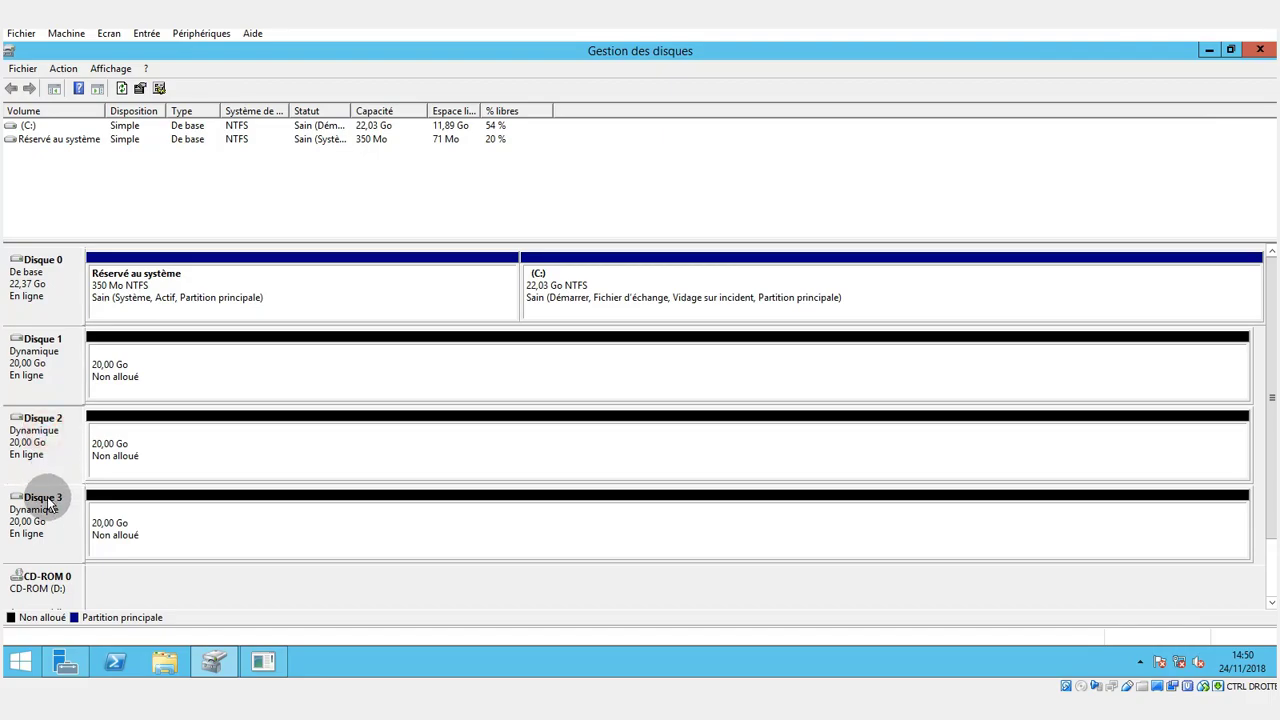
Back in diskpart, create a RAID-5 volume across the three disks with "creat volume raid disk=1,2,3".
click(258, 662)
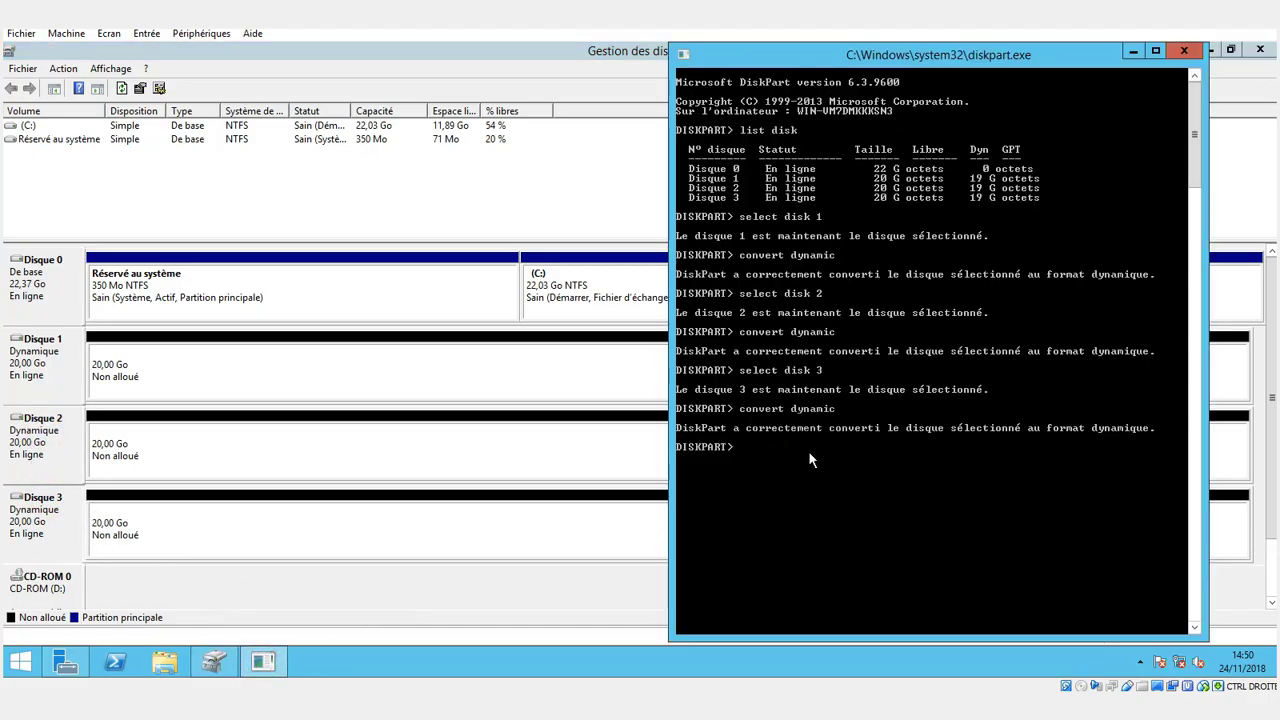
text(creat volume raid disk=1,2)
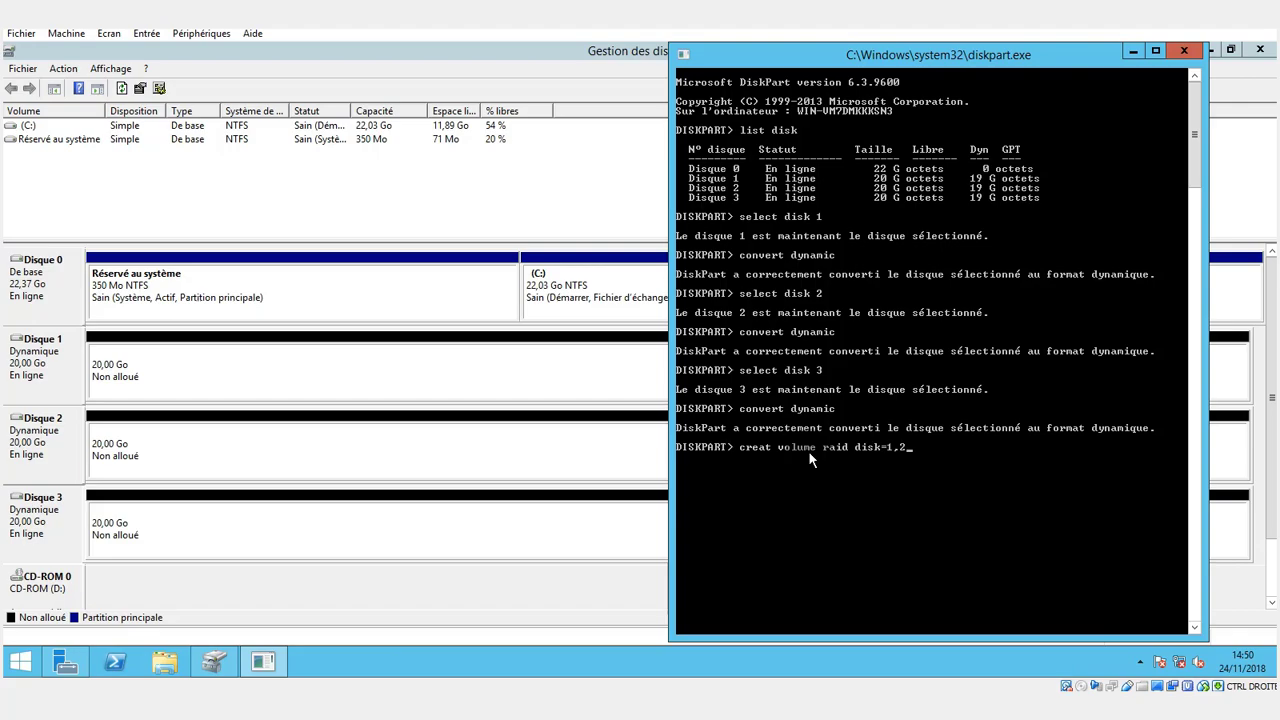
text(,3)
key(Return)
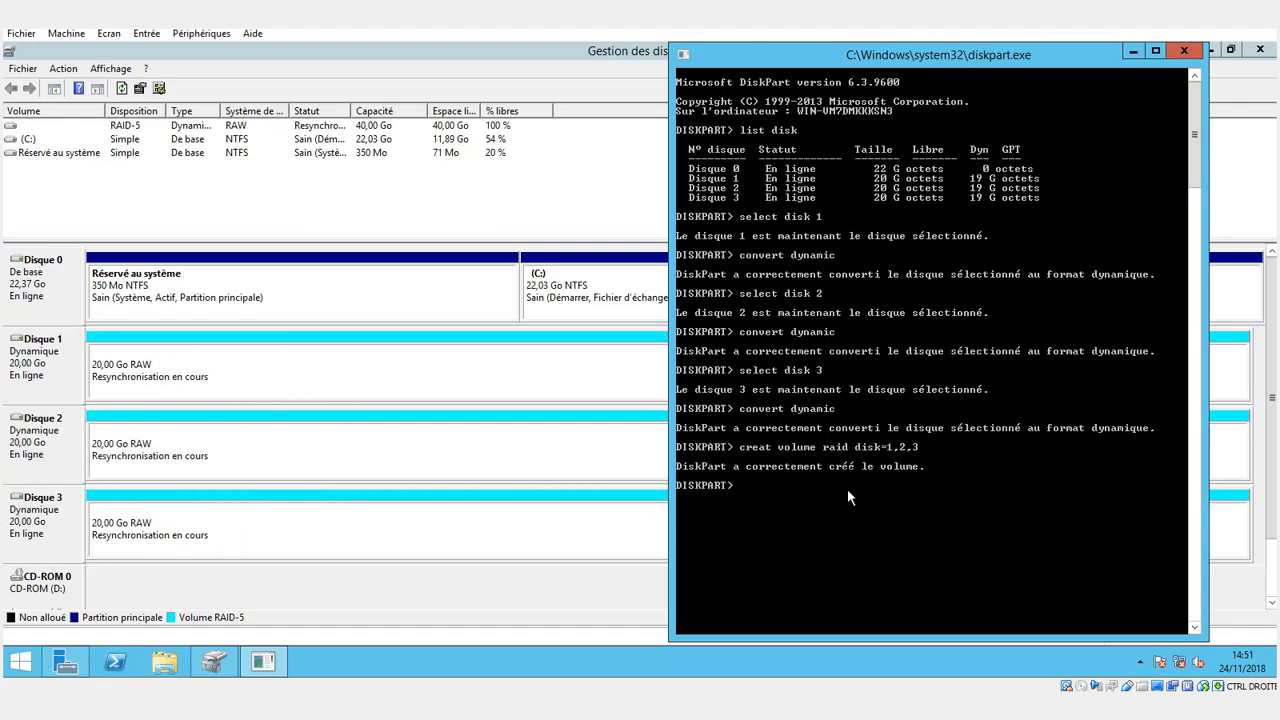
Quick-format the RAID-5 volume as NTFS with the label RAID5 by running format fs = ntfs label"RAID5" quick.
text(forl)
key(BackSpace)
text(mat fs)
text(= ntfs label"RAID5)
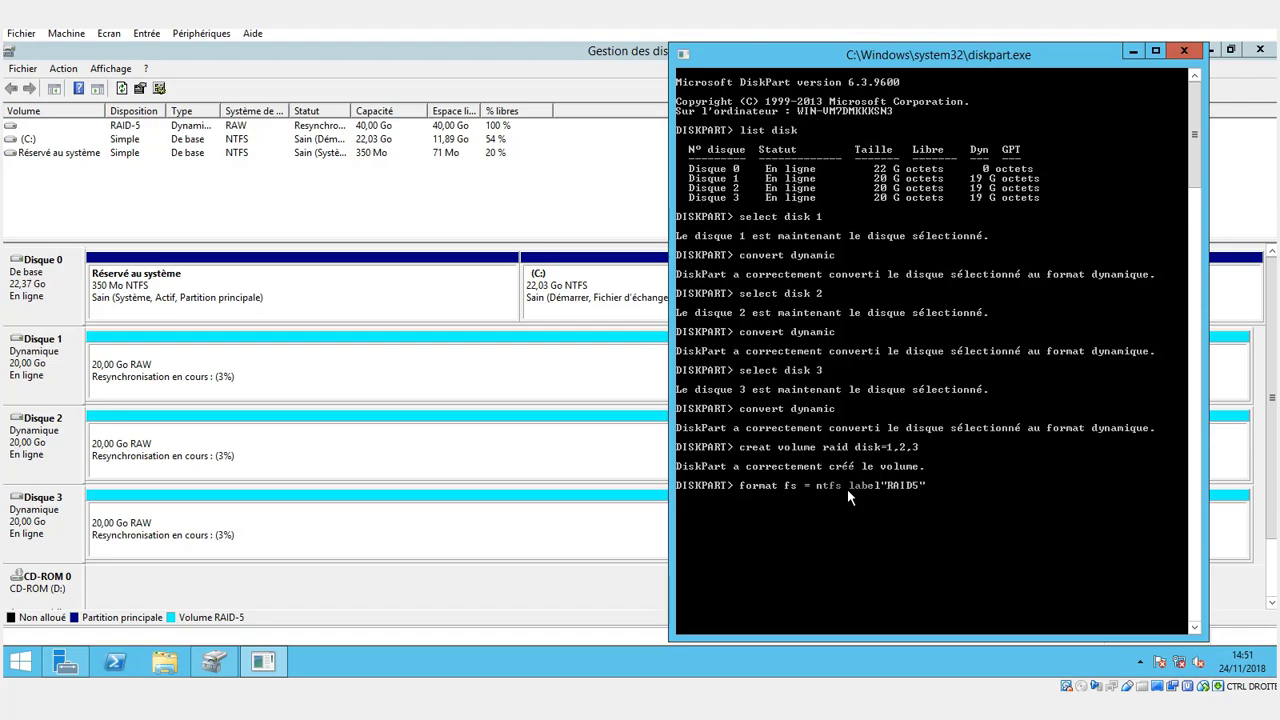
text(" quick)
key(Return)
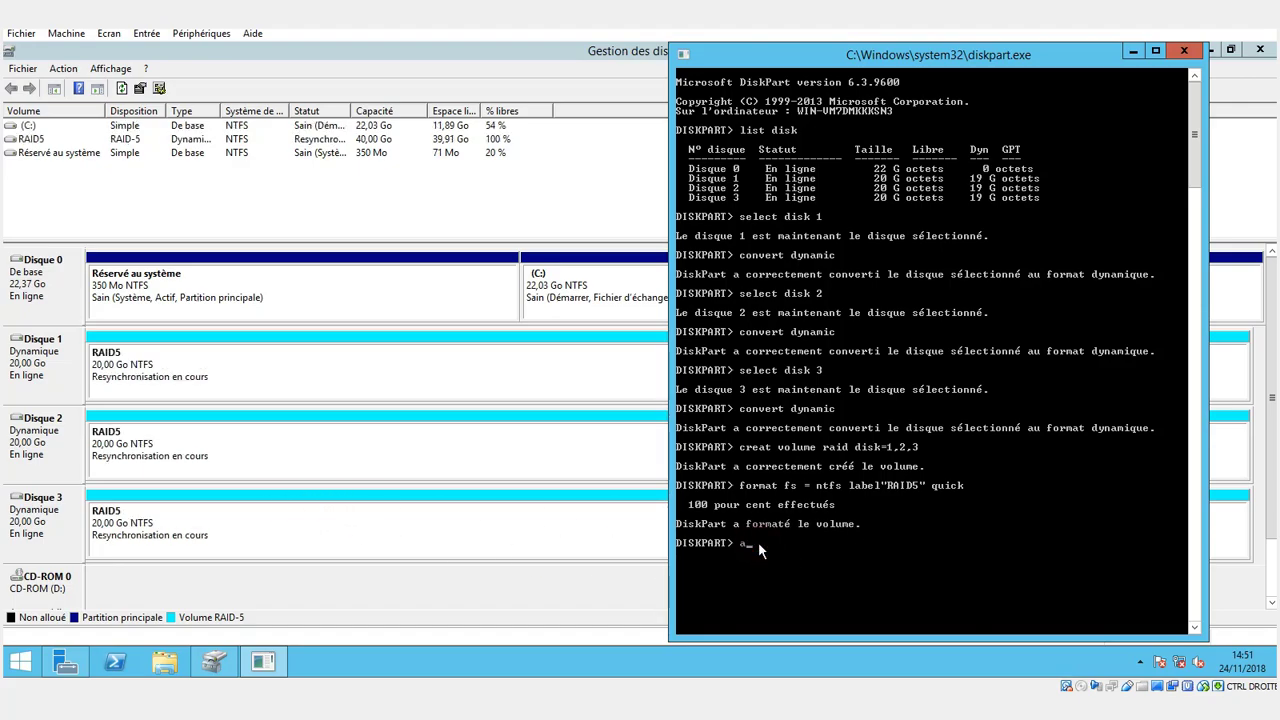
Run the "assign" command to give the RAID5 volume the next available drive letter.
text(n)
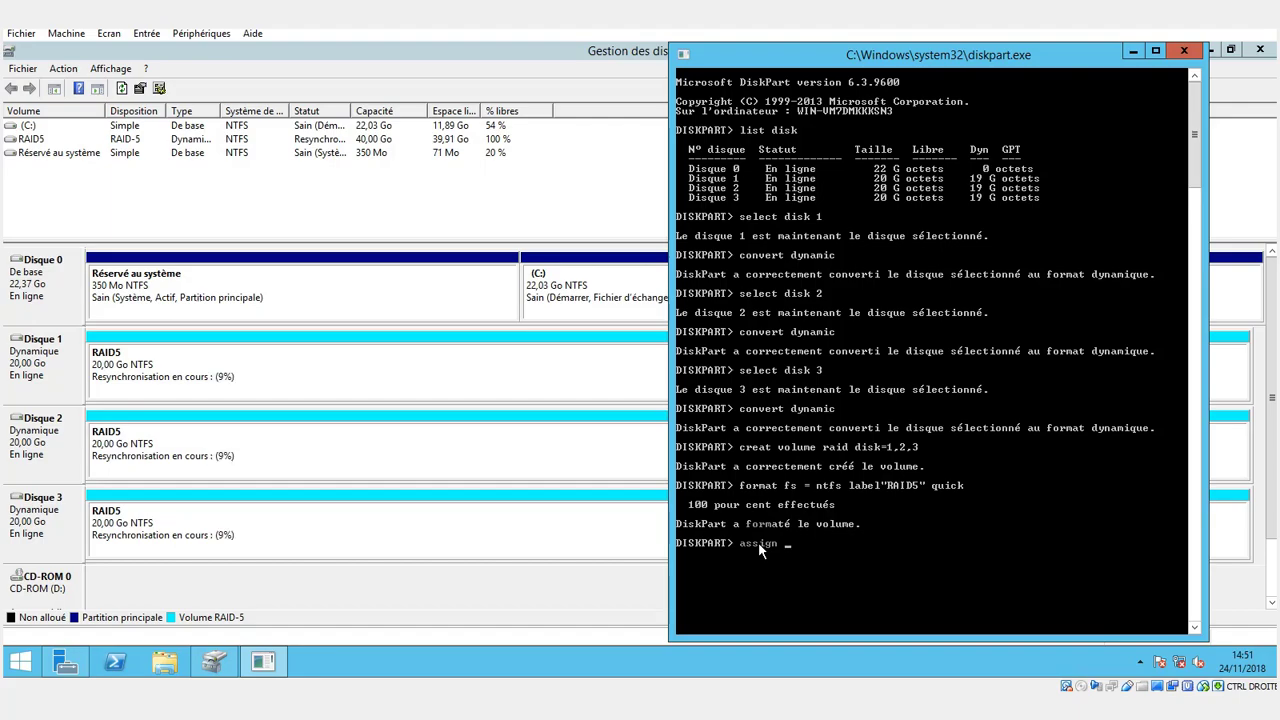
key(Return)
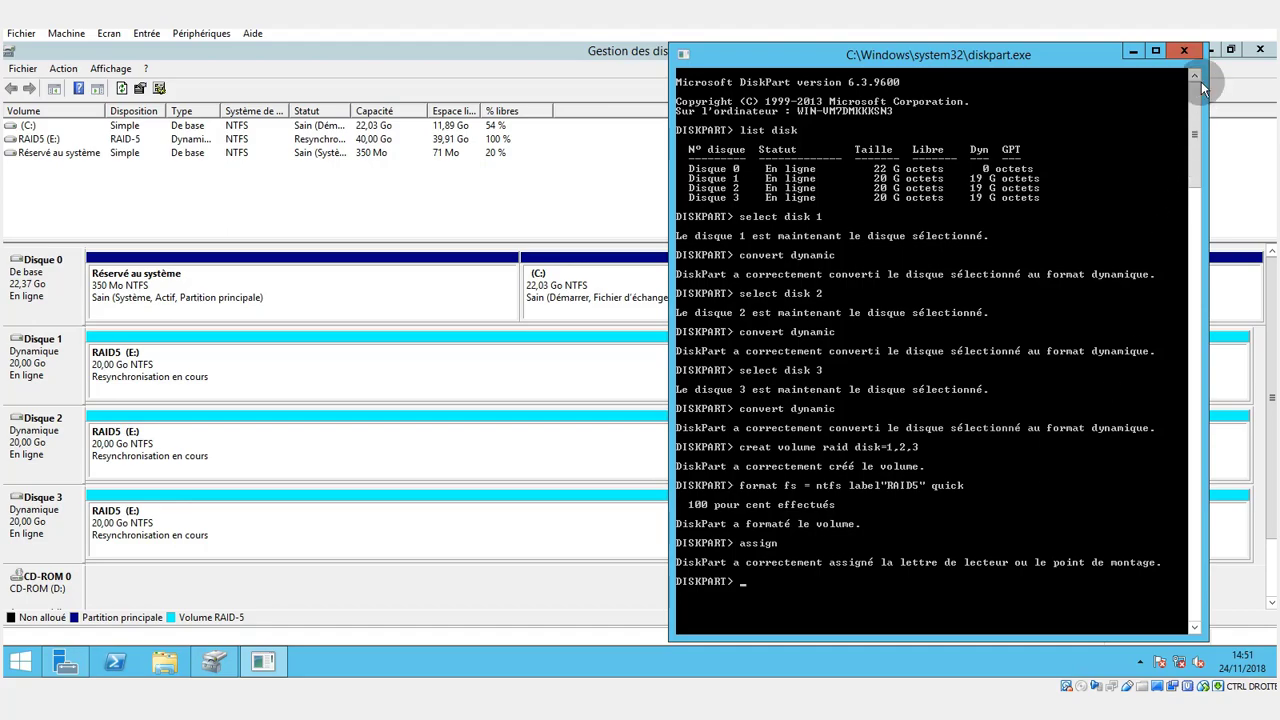
click(1225, 28)
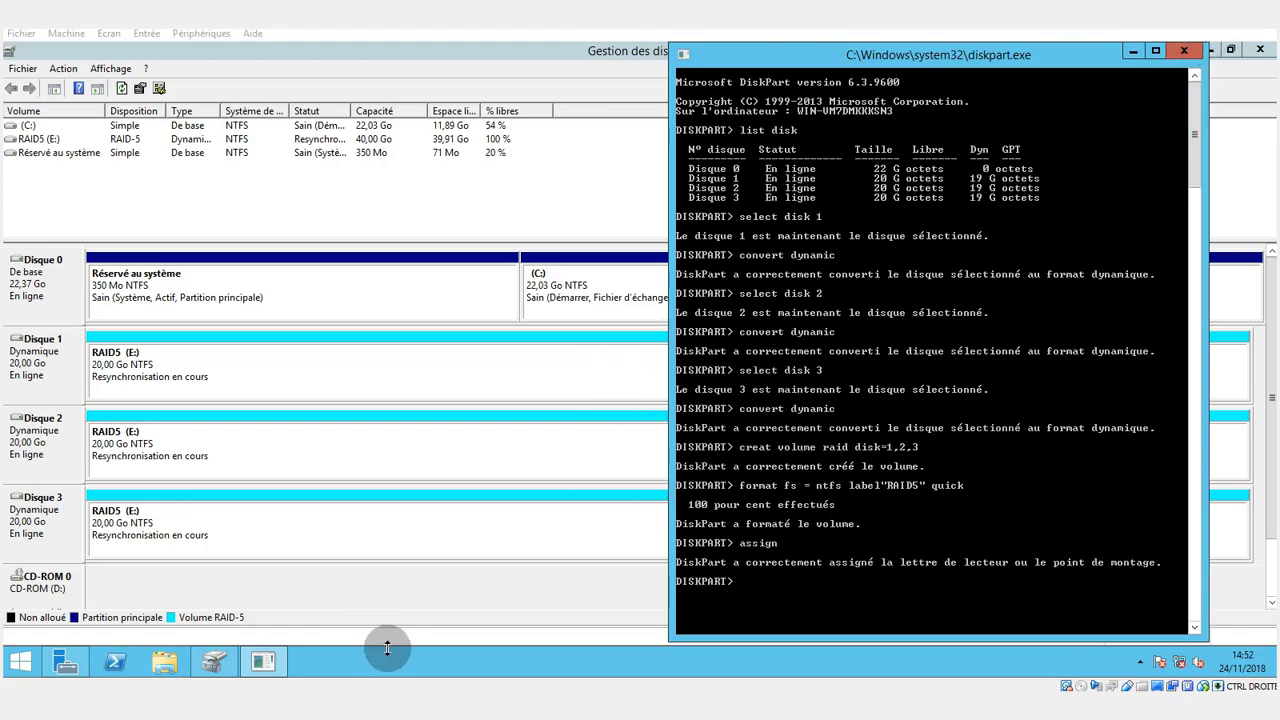
Open File Explorer and display the properties of the RAID5 (E:) drive to examine its capacity.
click(165, 662)
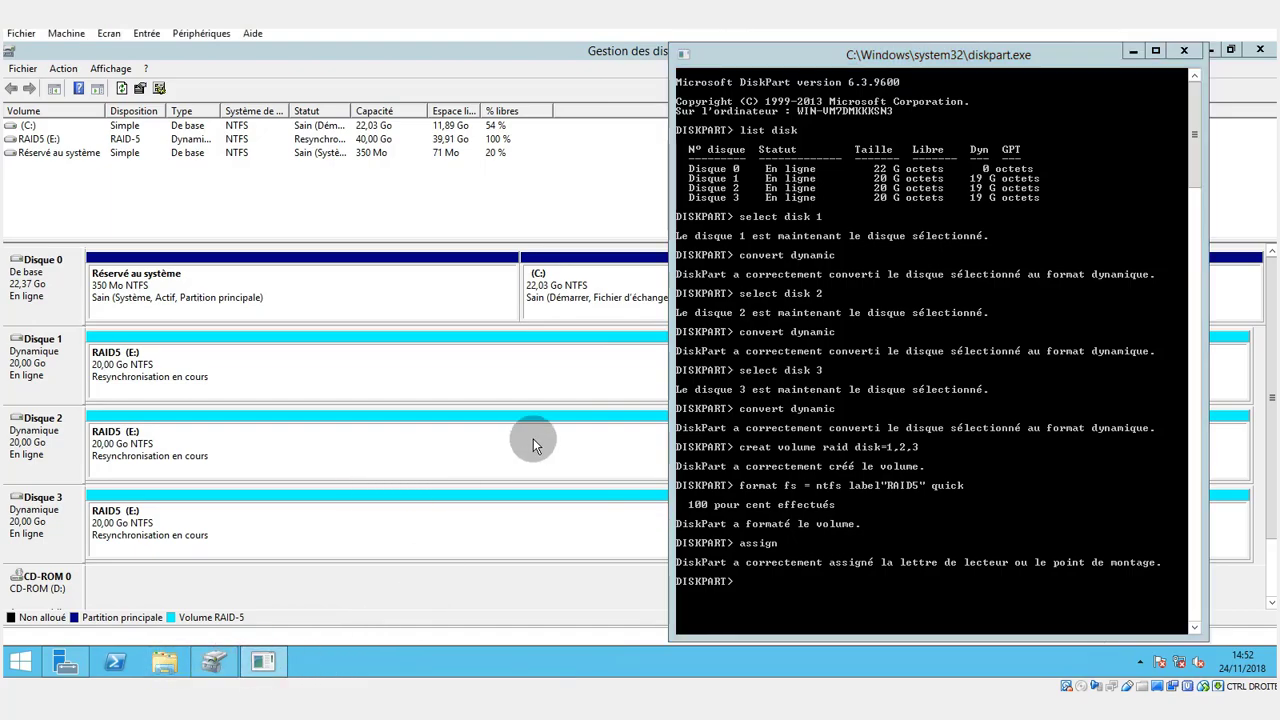
click(888, 350)
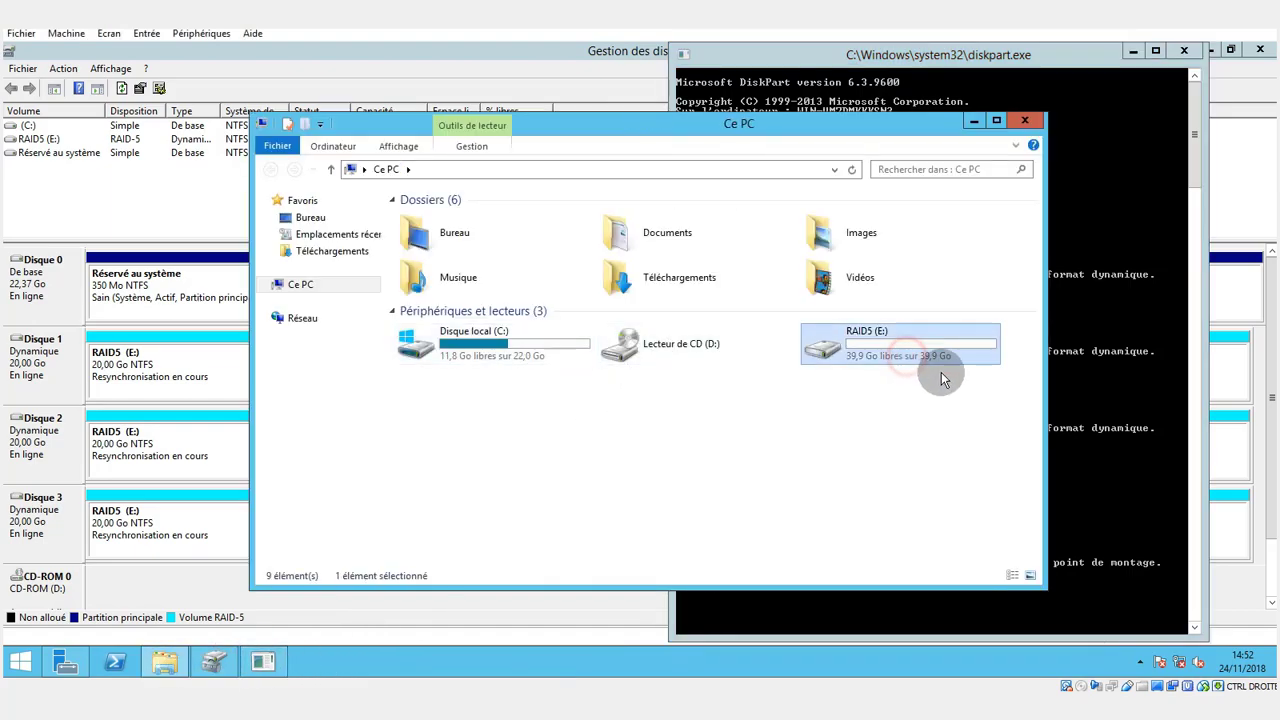
right_click(850, 350)
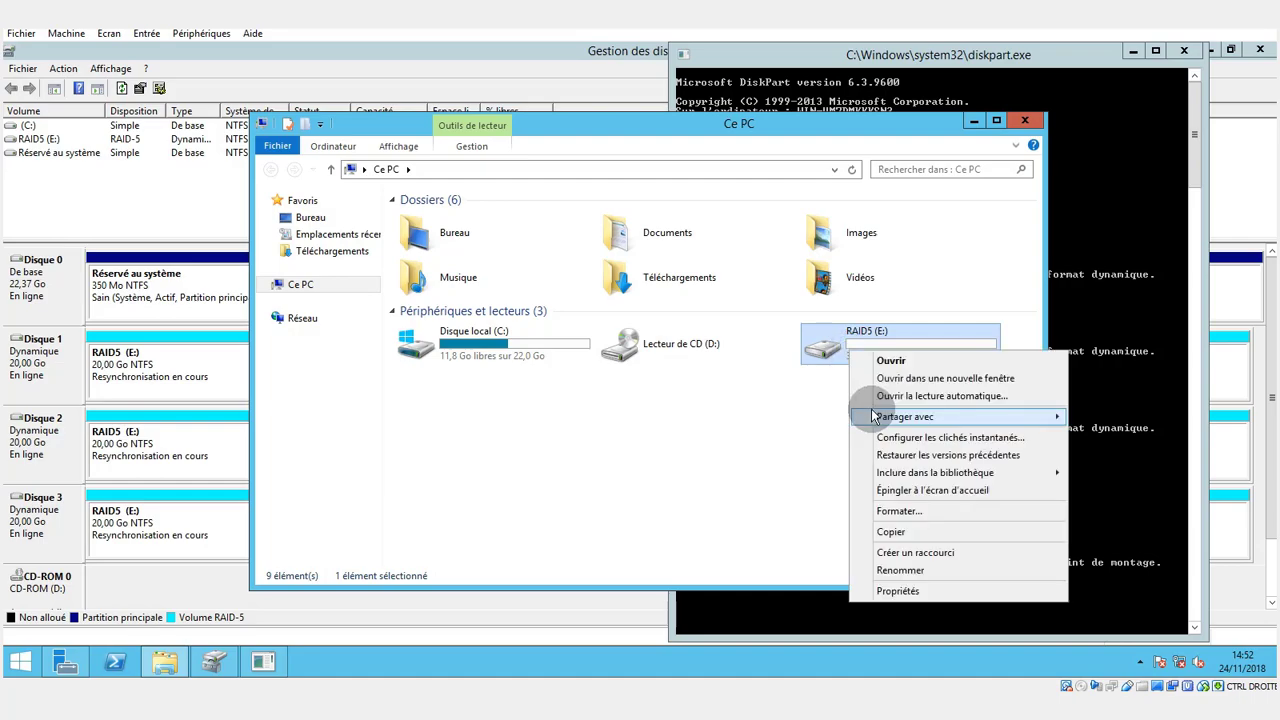
click(900, 591)
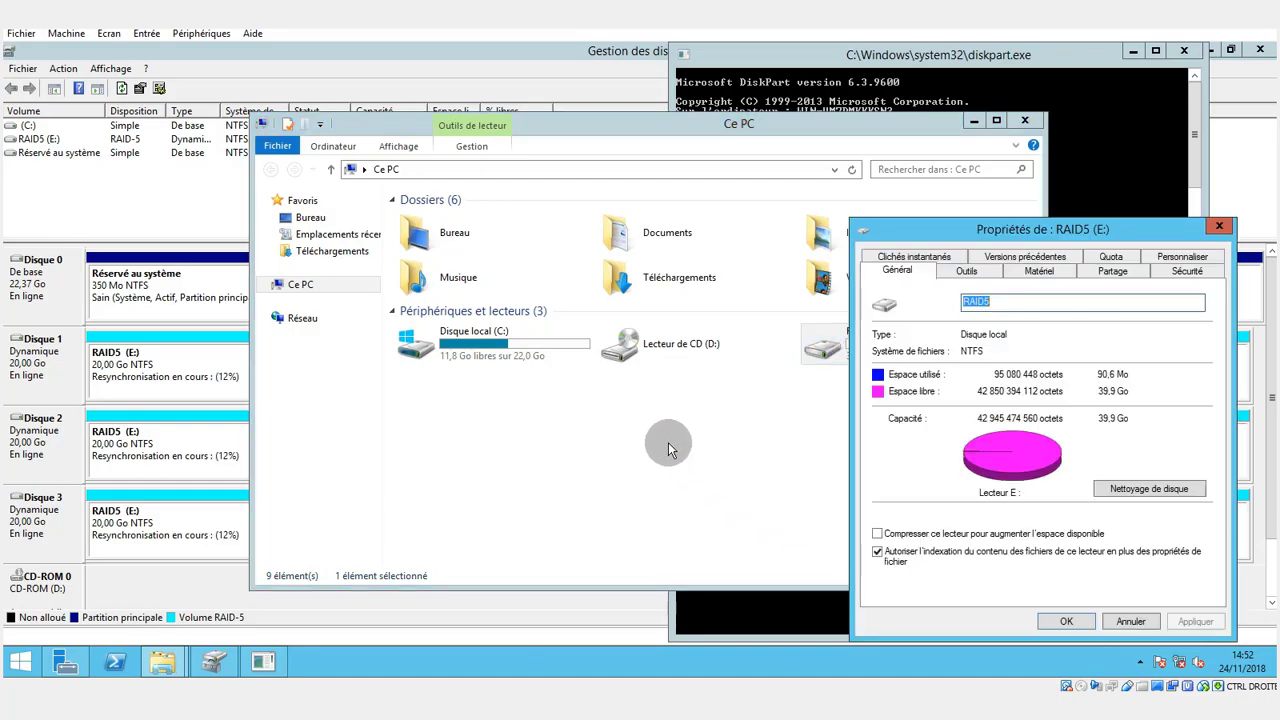